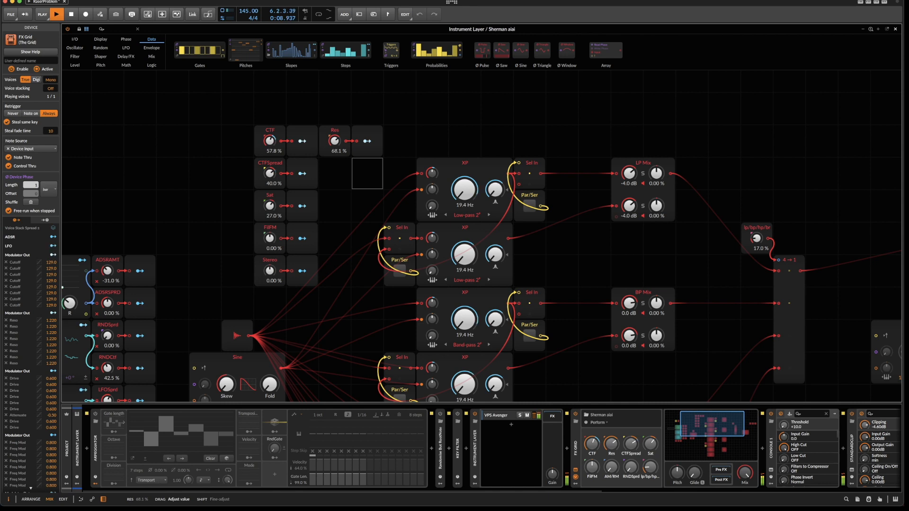
- Adjust the filter macro knobs in the grid, setting CTF to 47.3 % and Res to 67.5 %
drag(269, 141, 270, 145)
drag(338, 143, 338, 142)
drag(272, 142, 272, 143)
scroll(221, 203, down, 1)
scroll(221, 202, down, 5)
drag(204, 269, 205, 227)
scroll(323, 168, up, 5)
drag(334, 150, 335, 183)
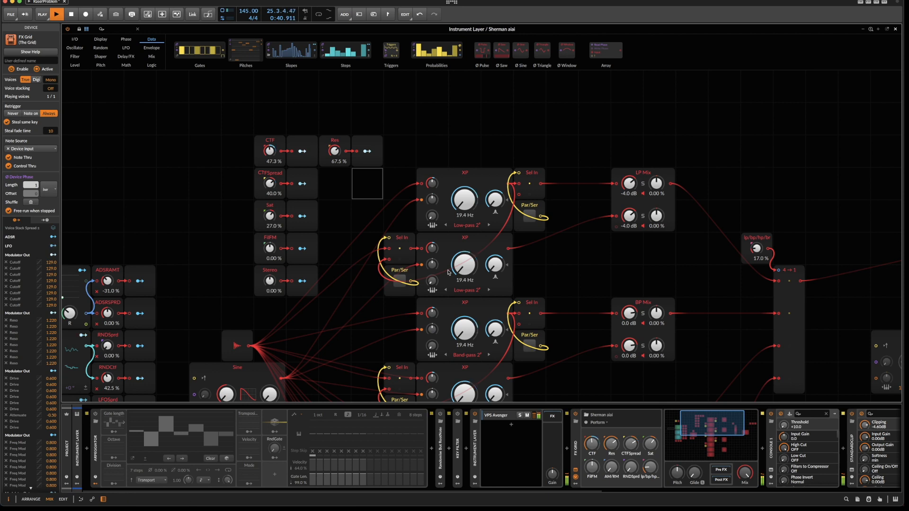
- Set the output's Attenuate module to 85.5 % and sweep Res up to 100 % and back down
scroll(603, 308, right, 5)
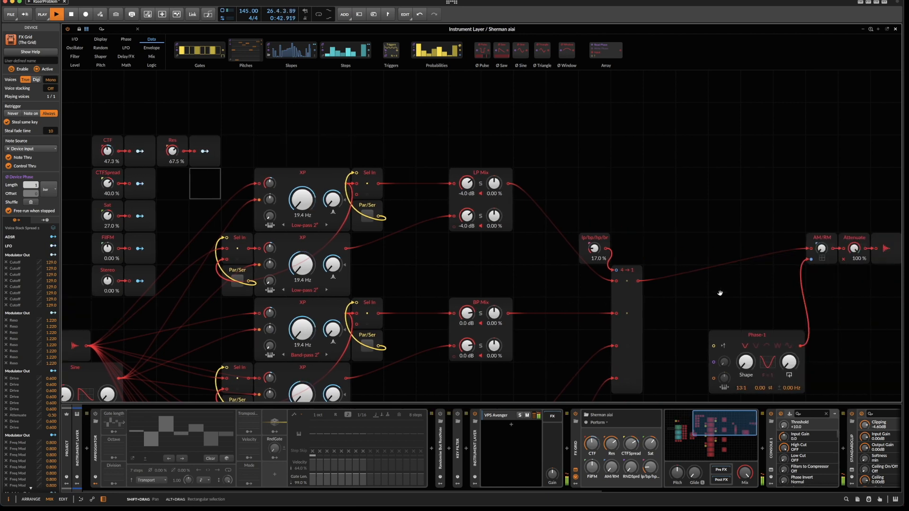
drag(858, 249, 858, 258)
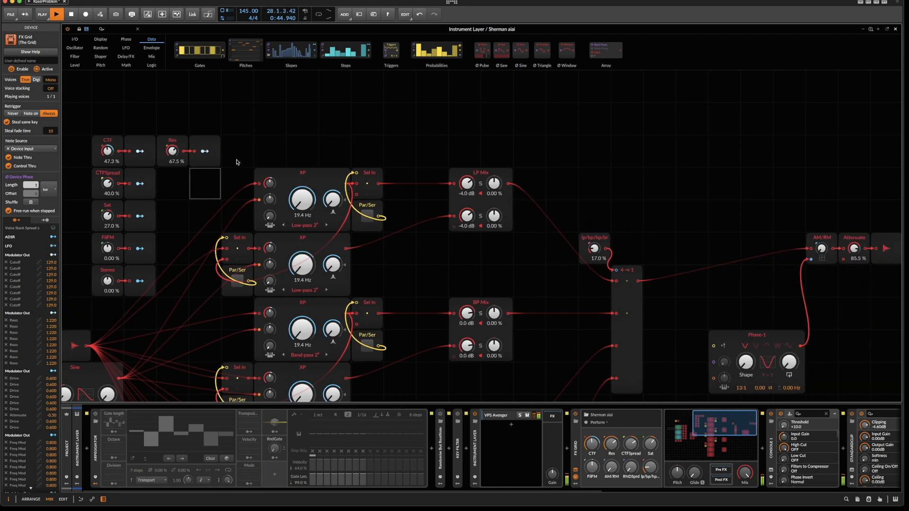
drag(173, 153, 174, 131)
click(851, 471)
click(851, 471)
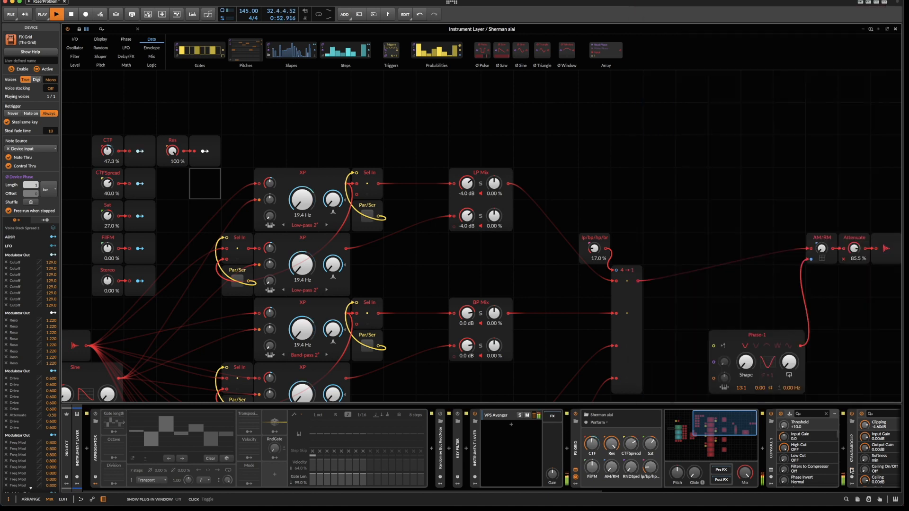
drag(172, 151, 173, 156)
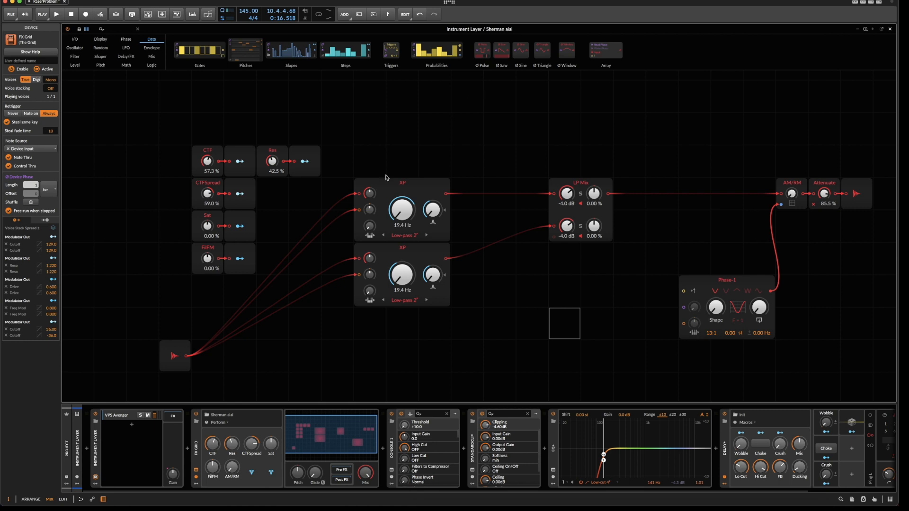
- Try patching the upper XP filter's output into the lower XP filter's signal input, removing the cable again
click(393, 195)
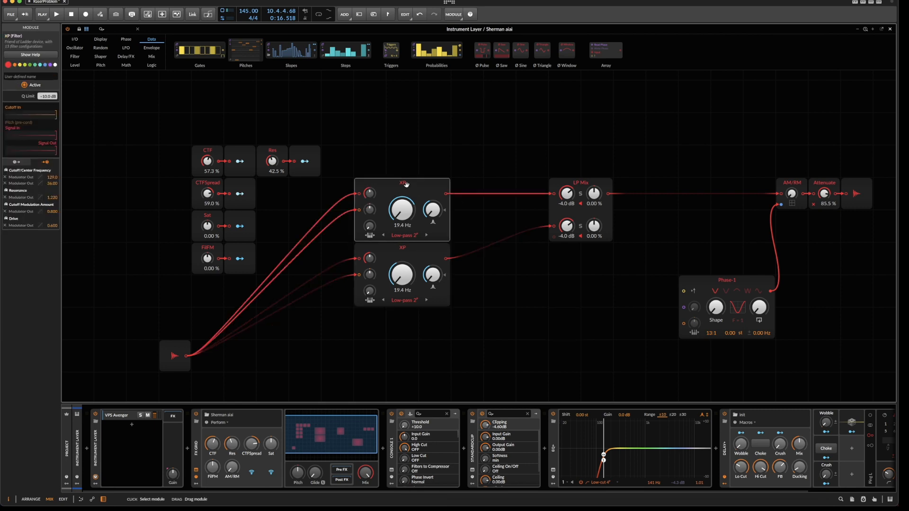
click(411, 245)
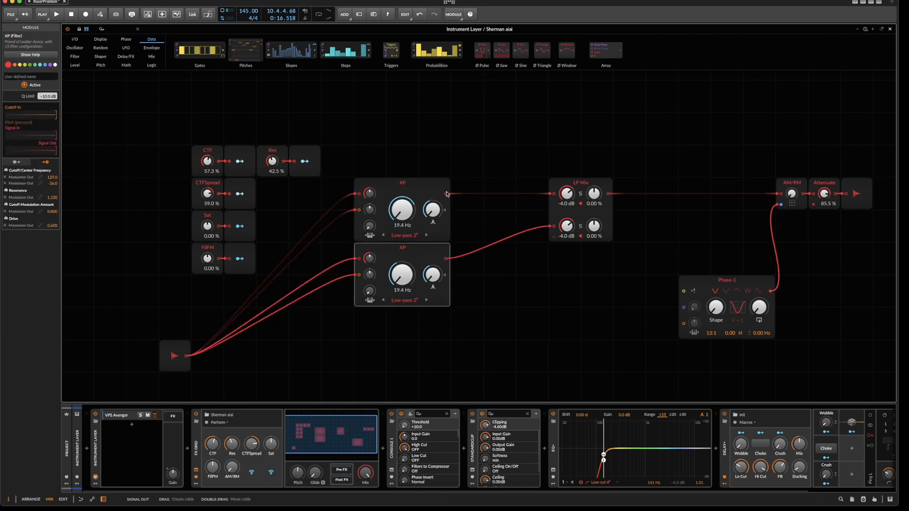
drag(445, 194, 360, 260)
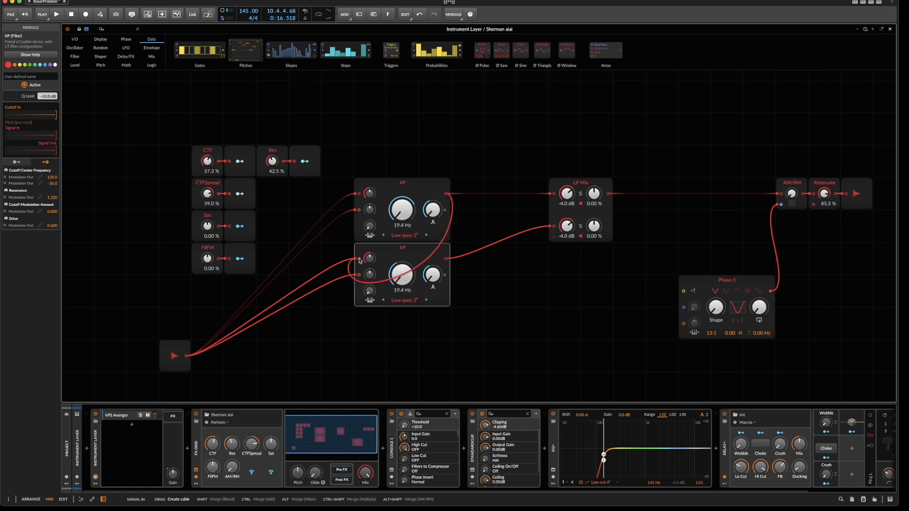
drag(359, 261, 474, 149)
click(403, 185)
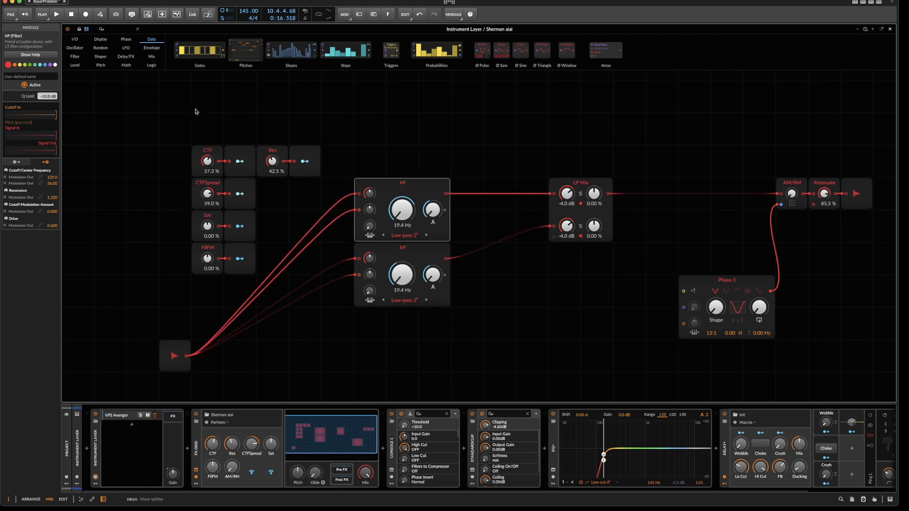
- Insert a Select In module after the upper XP filter and place a duplicate before the lower XP filter's signal input
click(126, 66)
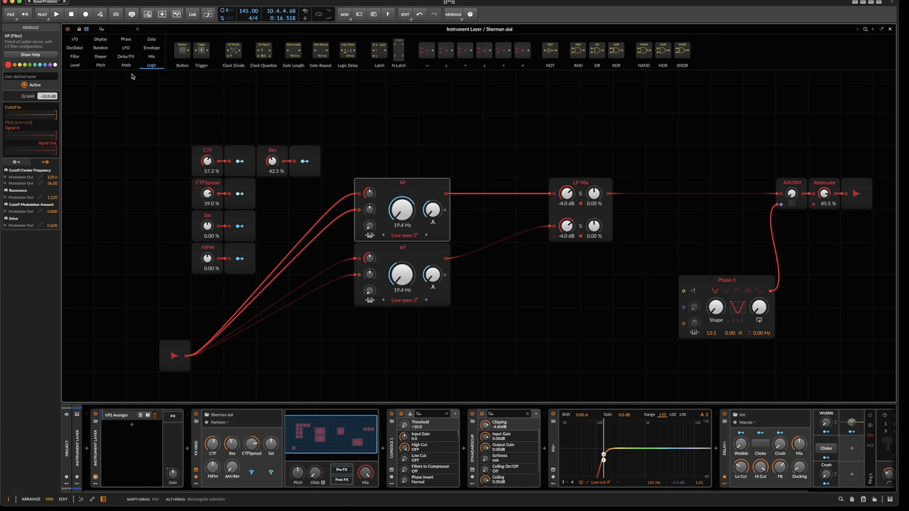
click(152, 57)
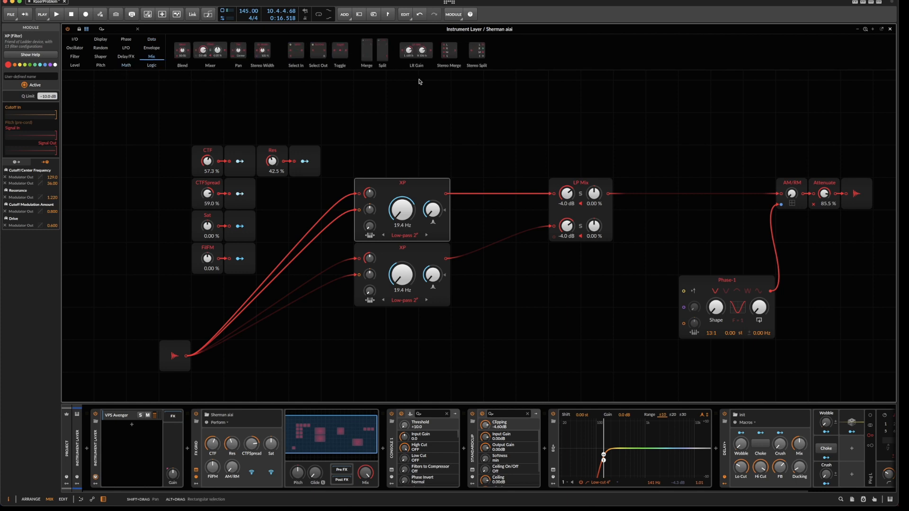
drag(302, 54, 467, 186)
click(469, 183)
key(super+d)
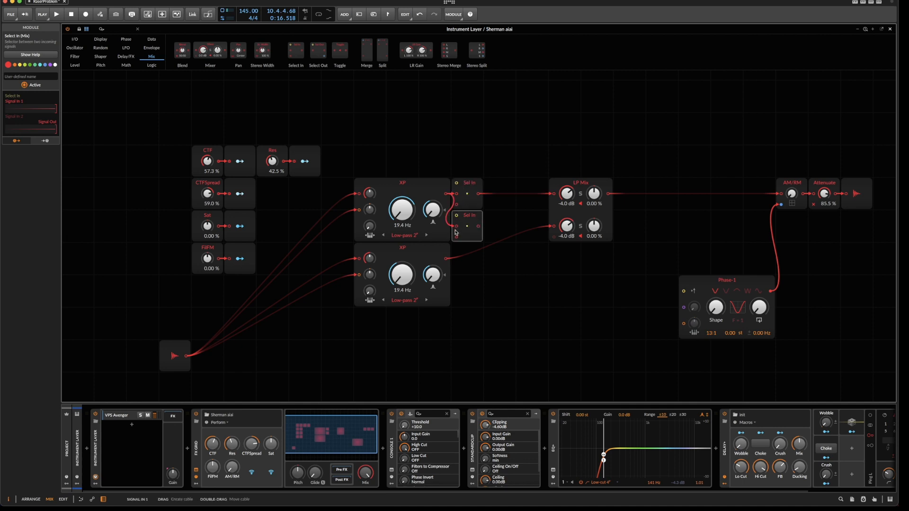
drag(455, 230, 357, 264)
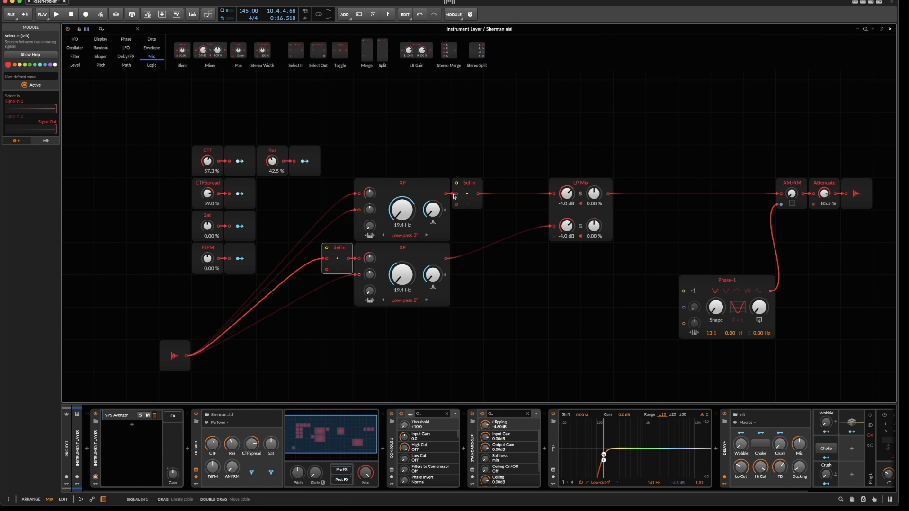
- Patch the upper XP output to the lower Select In's second input, and the lower XP output to the upper Select In's second input
drag(447, 195, 321, 280)
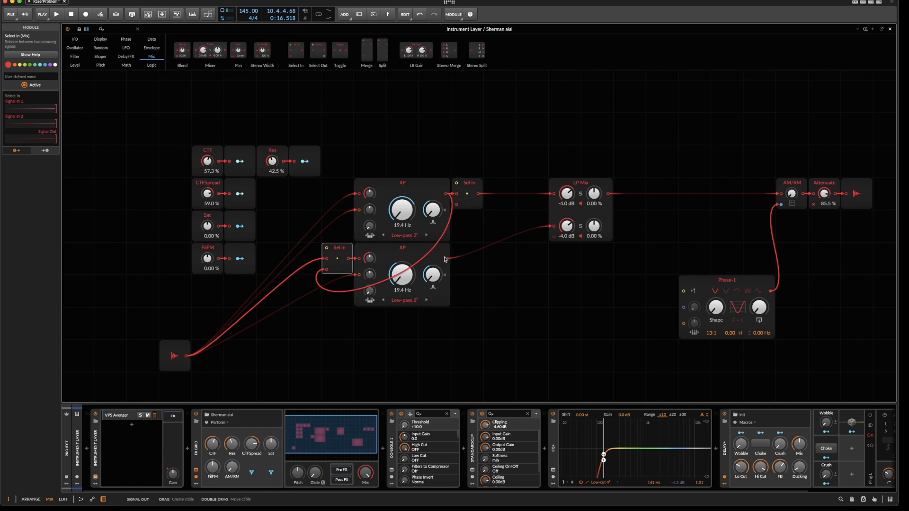
click(467, 182)
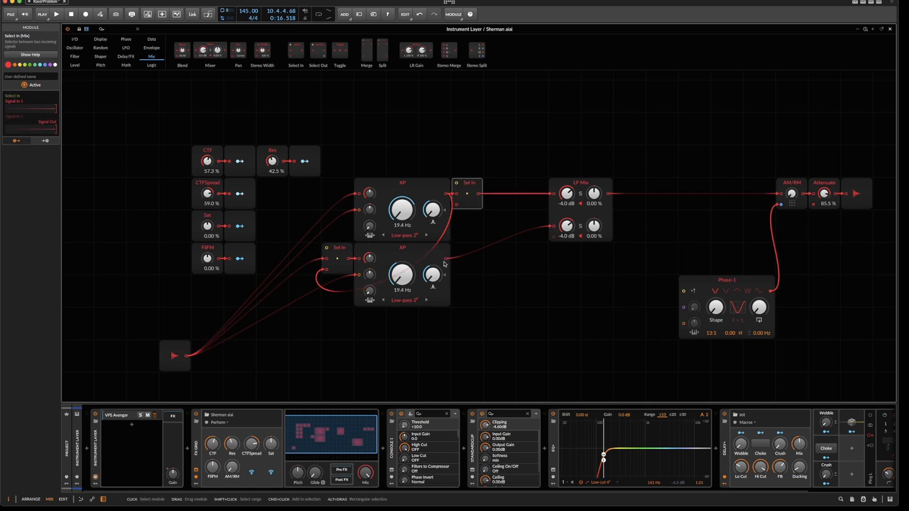
drag(446, 260, 456, 205)
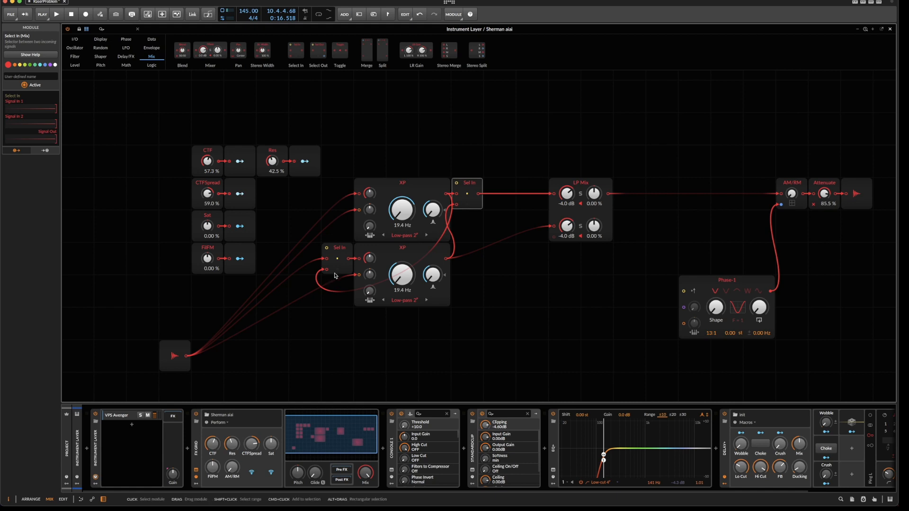
- Add a logic Button below the upper Select In and place a duplicate below the lower Select In
right_click(370, 123)
mouse_move(388, 286)
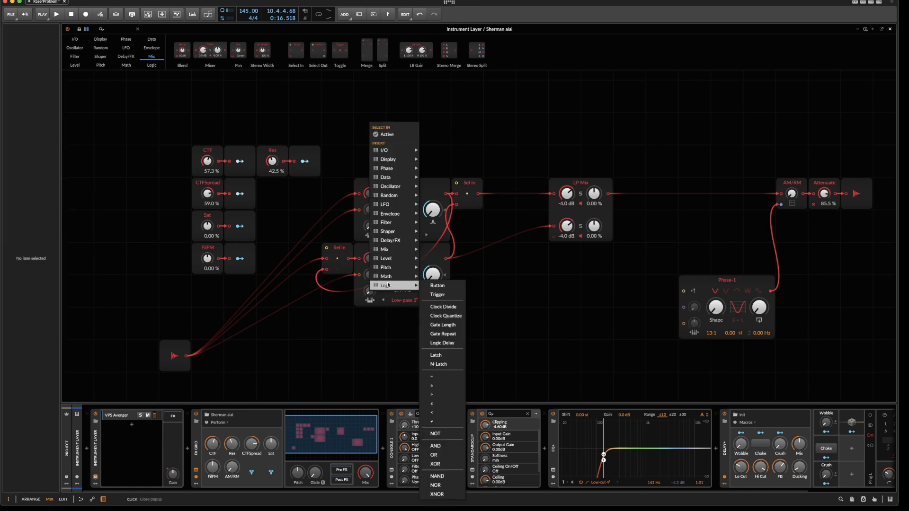
click(437, 285)
drag(370, 129, 463, 223)
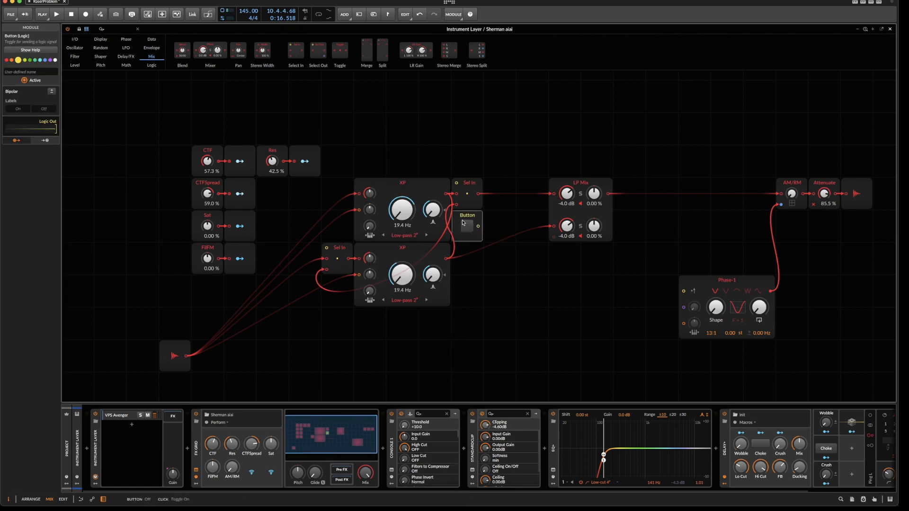
key(super+d)
drag(472, 250, 338, 297)
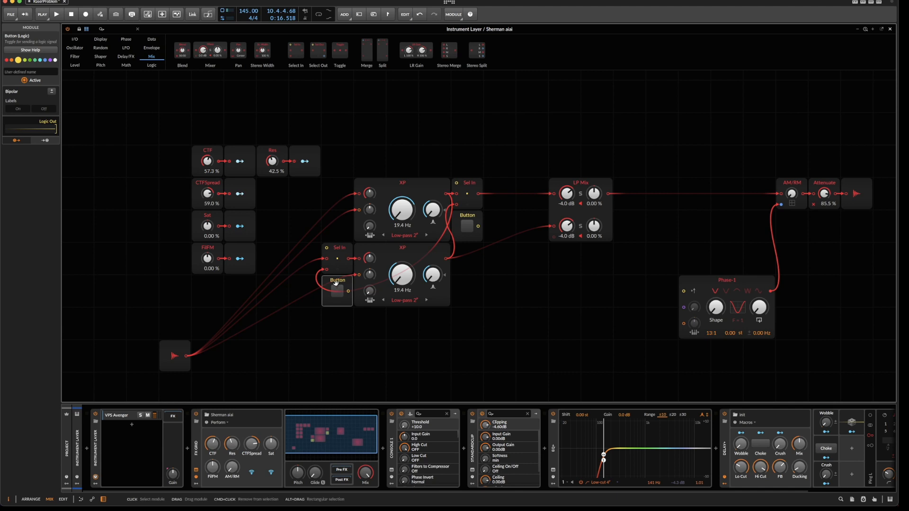
- Connect each Button's logic output to the select input of its adjacent Select In module
drag(336, 282, 336, 217)
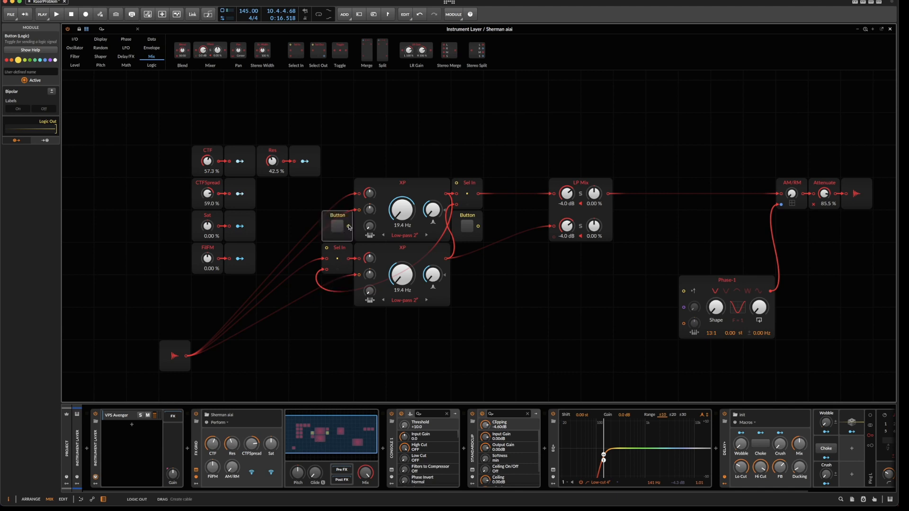
drag(348, 228, 327, 248)
drag(331, 216, 332, 281)
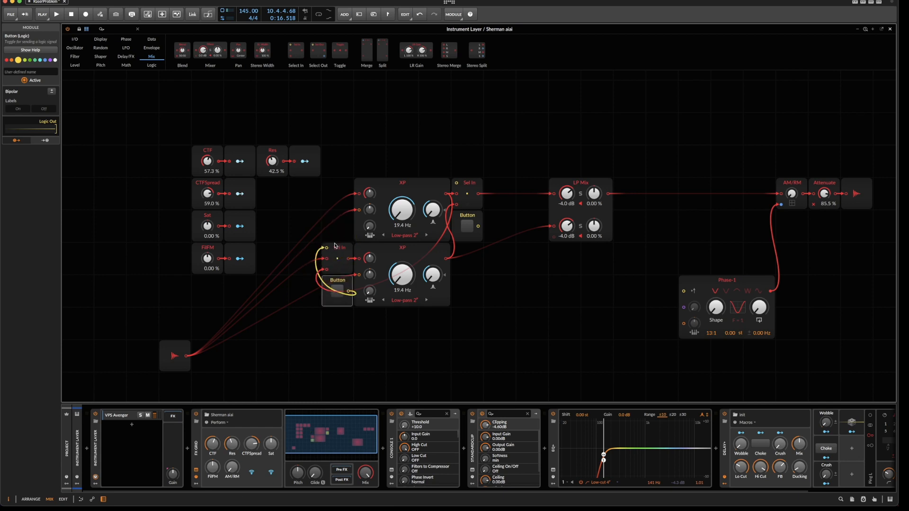
drag(478, 226, 456, 183)
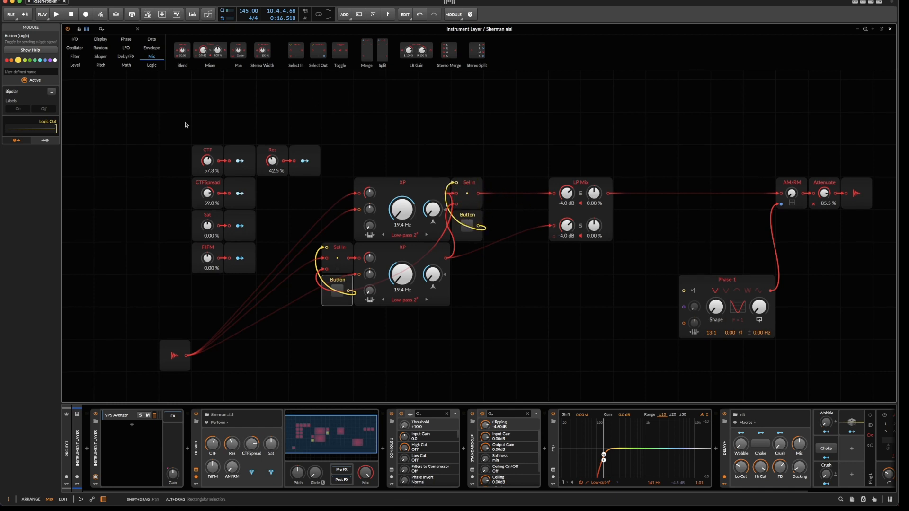
- Add a master Button feeding a Modulator Out above the macro knobs and map it to both selector Buttons
right_click(180, 95)
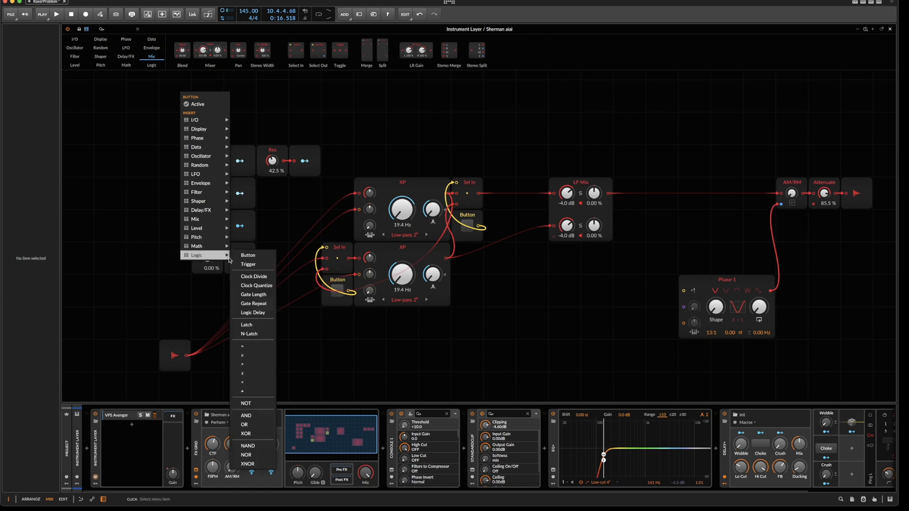
click(245, 258)
mouse_move(268, 112)
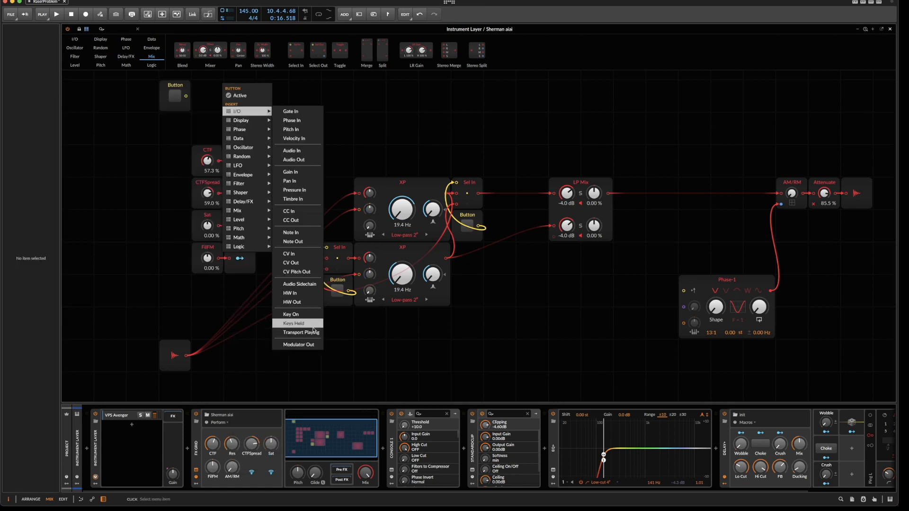
click(308, 345)
drag(187, 97, 467, 227)
drag(338, 291, 338, 277)
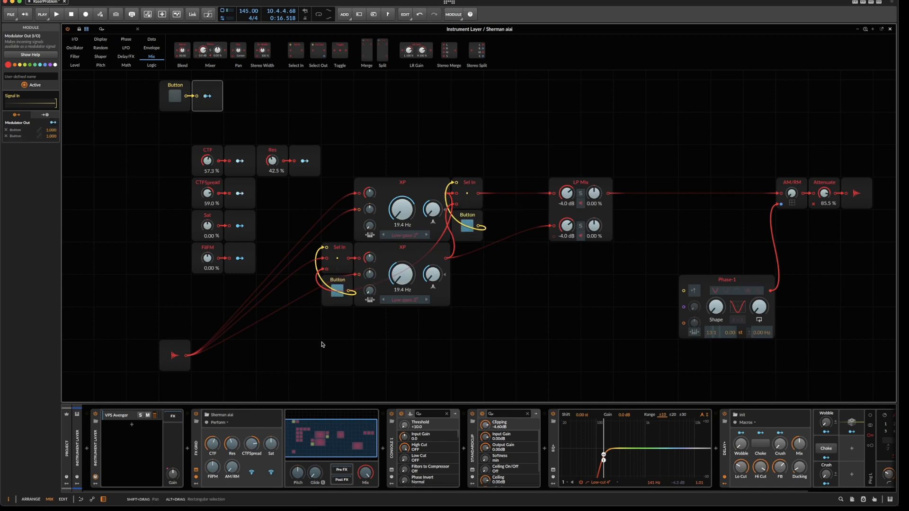
- Rename the master Button to "Par/Ser" and switch it on
click(207, 97)
click(175, 86)
click(36, 71)
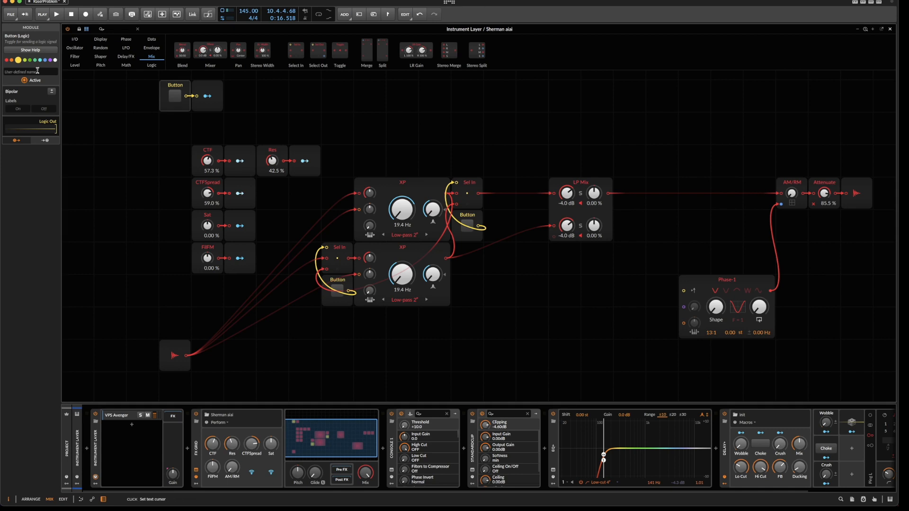
text(Par/Ser)
click(175, 96)
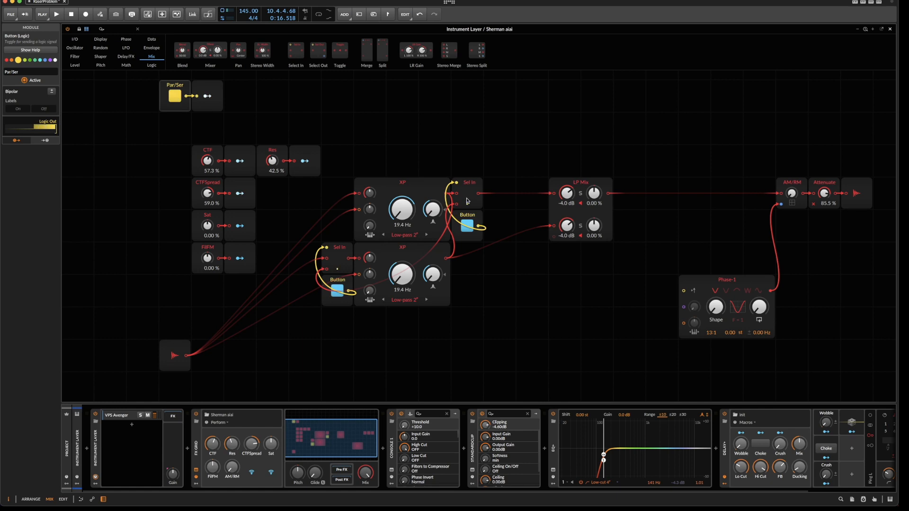
- Move the Par/Ser button and its Modulator Out directly above the CTF knob, and select the upper Select In
drag(148, 91, 200, 128)
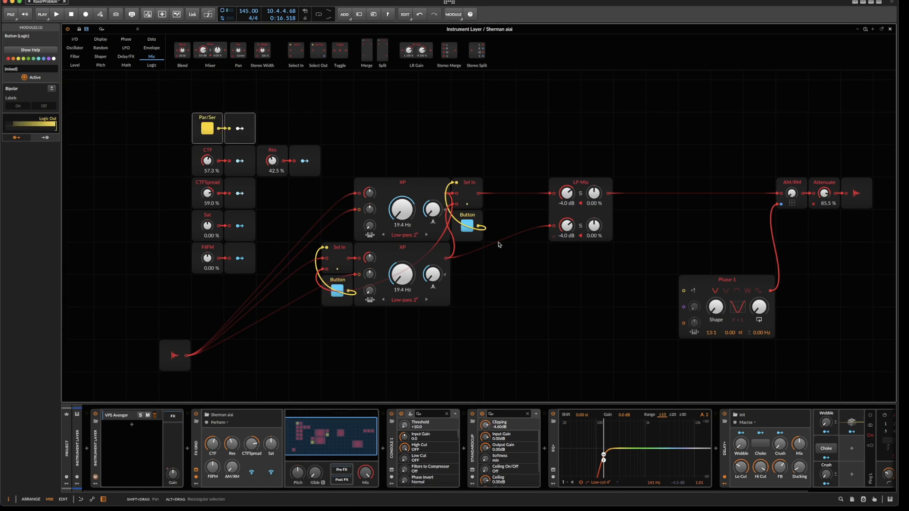
click(445, 186)
click(461, 186)
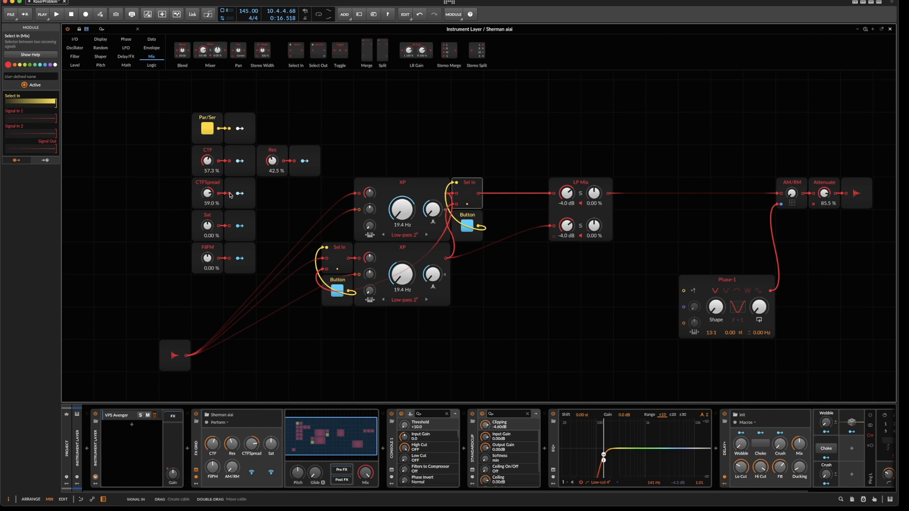
- Try different CTFSpread amounts, reset it to 0 %, and set CTF to 48.8 %
drag(208, 198, 209, 216)
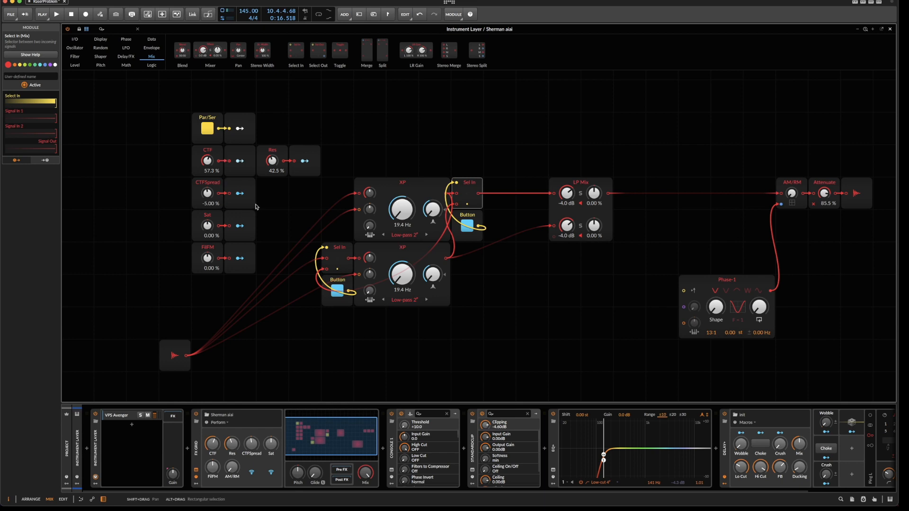
drag(209, 194, 207, 192)
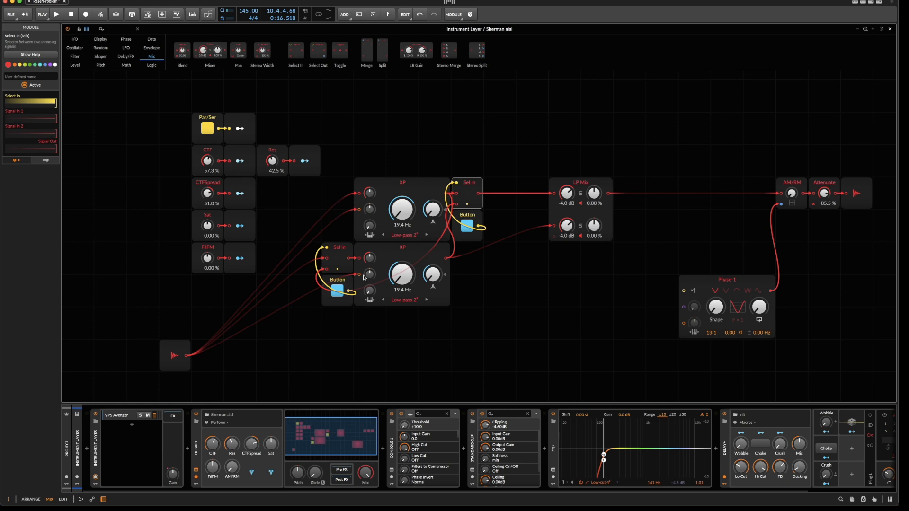
double_click(209, 193)
mouse_move(207, 161)
mouse_down()
mouse_move(208, 152)
mouse_move(208, 170)
mouse_up()
- Toggle the delay device's Choke on and off, and review the upper XP filter's available filter types without changing it
click(766, 449)
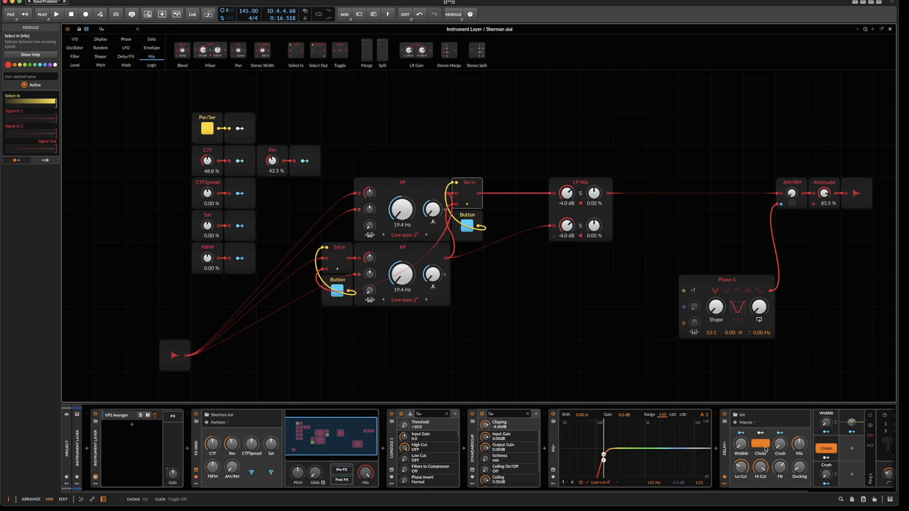
click(765, 447)
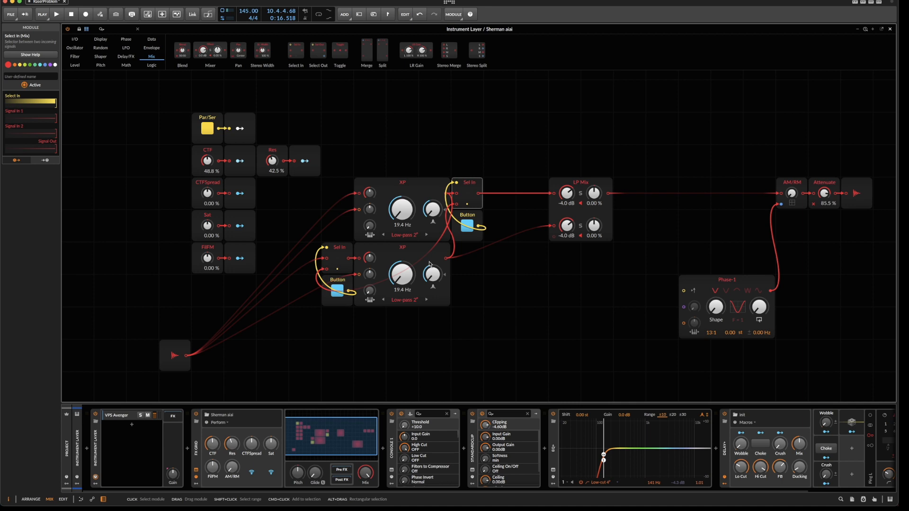
click(404, 235)
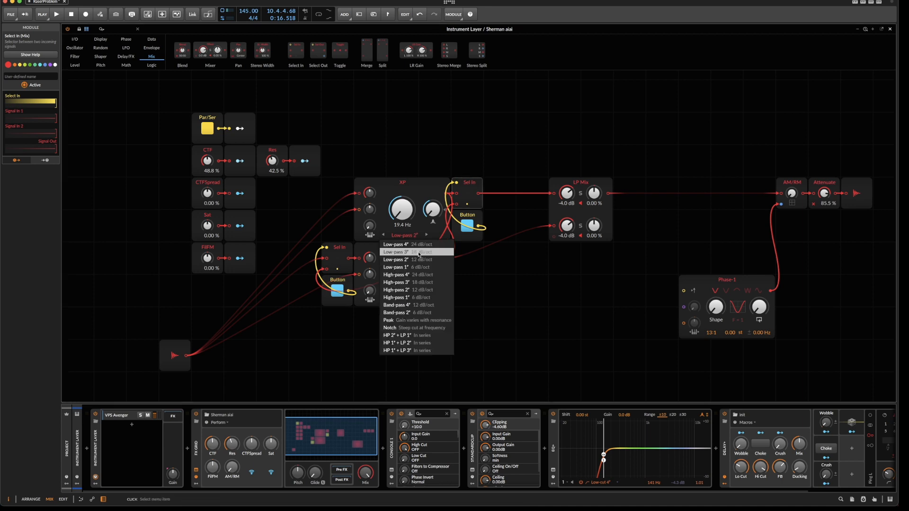
click(485, 280)
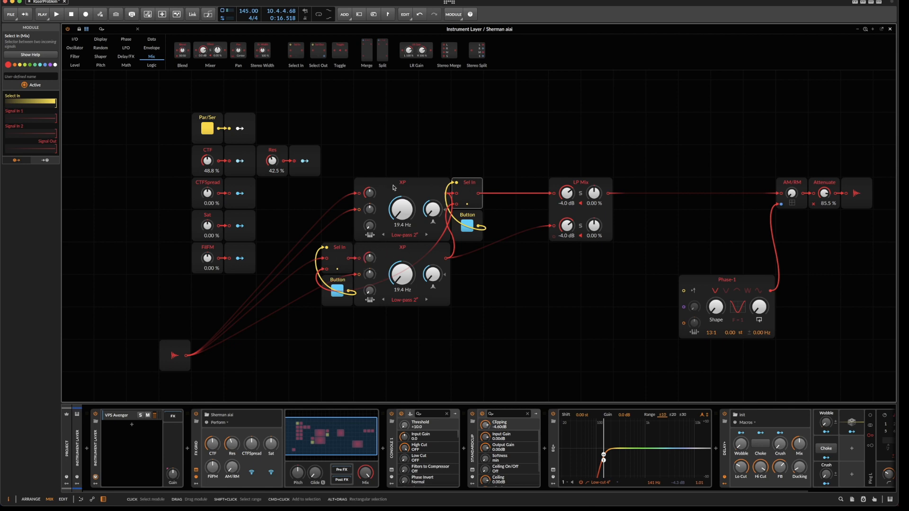
- Raise Sat to 23.0 %, and lower Attenuate to 64.0 % and Res to 37.0 %
click(444, 236)
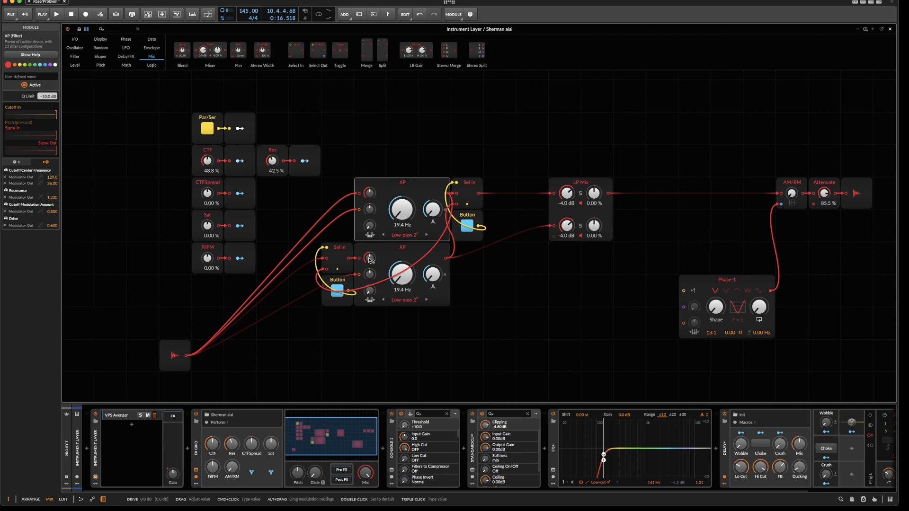
click(142, 227)
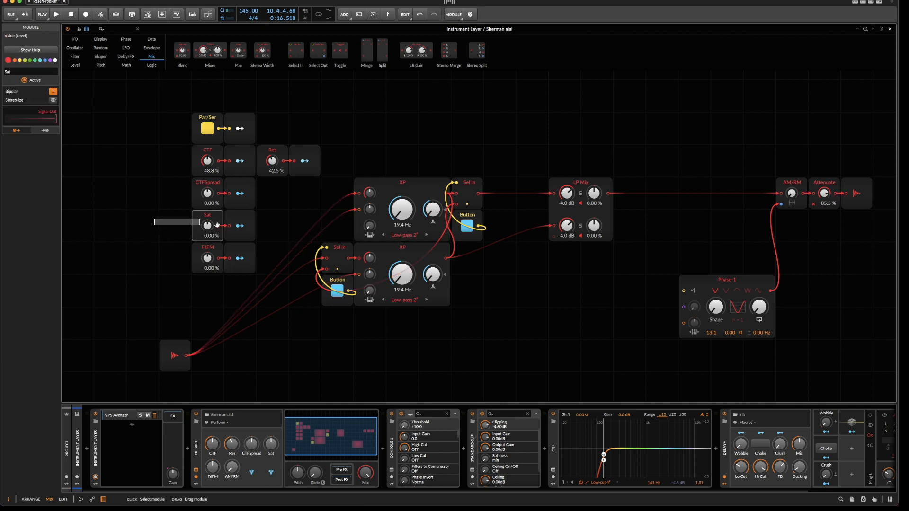
drag(208, 226, 208, 213)
drag(824, 192, 824, 196)
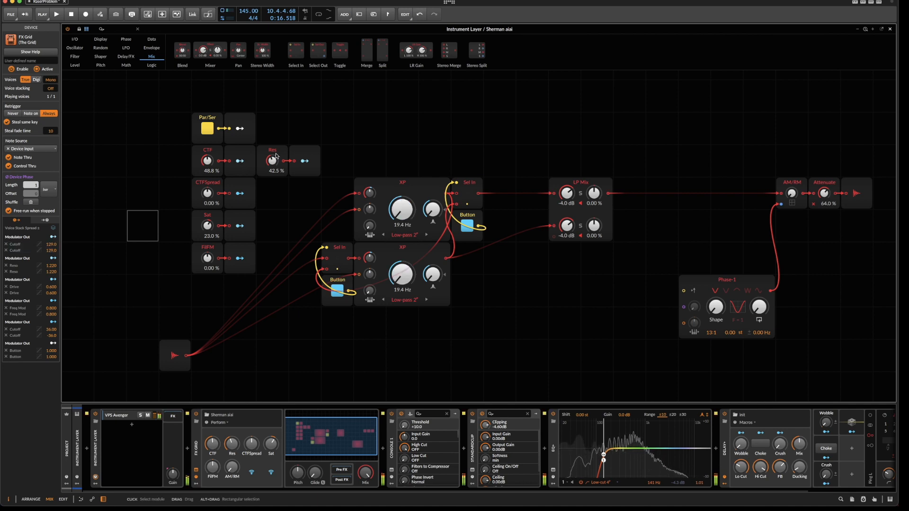
drag(273, 162, 273, 162)
- Sweep CTF with Sat raised to 62.0 %, and leave CTF at 47.8 %
drag(207, 161, 207, 194)
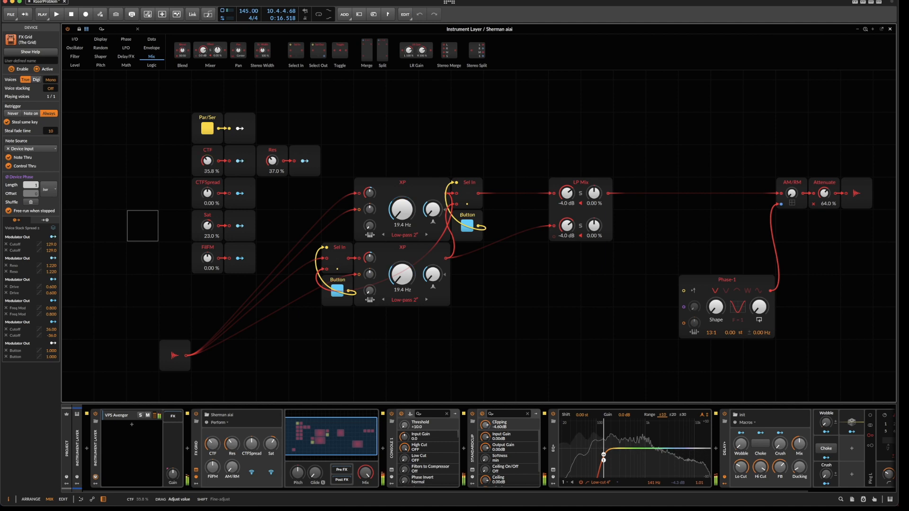
drag(208, 226, 207, 207)
drag(207, 161, 208, 163)
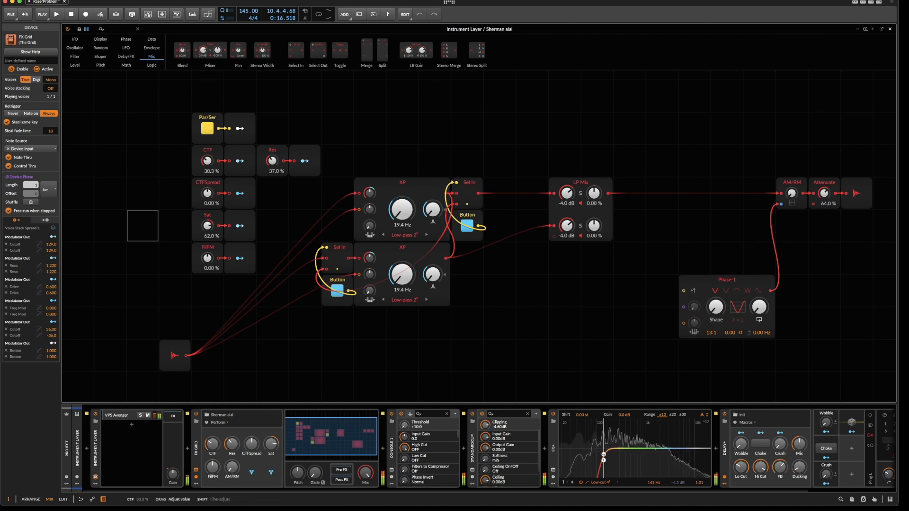
drag(207, 161, 207, 164)
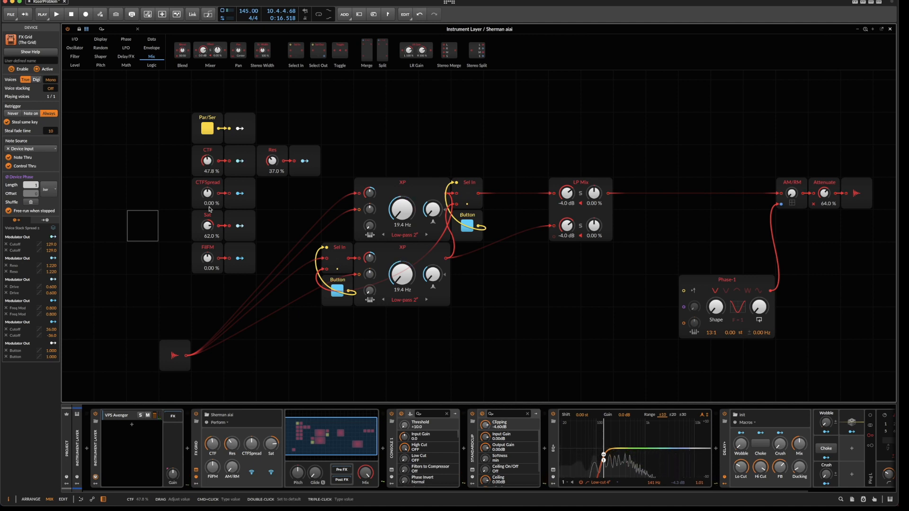
- Toggle the delay device's Choke on and off, deactivate the delay device, and reset Sat to 0 %
click(758, 449)
click(758, 449)
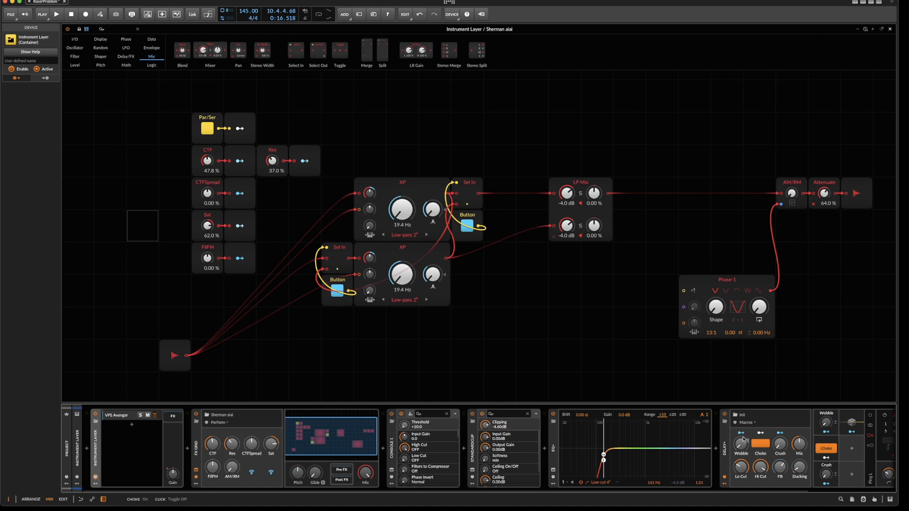
double_click(208, 227)
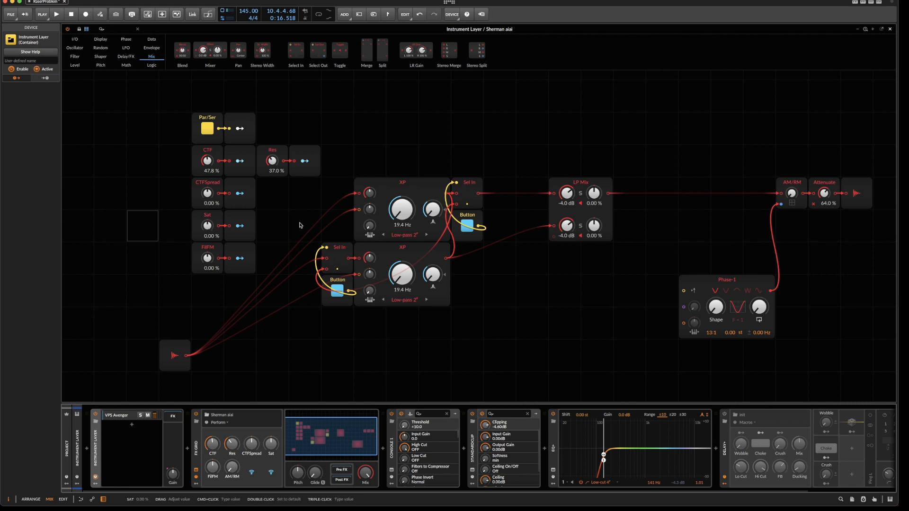
- Set Attenuate to 81.0 % and map Sat's Modulator Out to it with a negative amount
drag(825, 193, 825, 185)
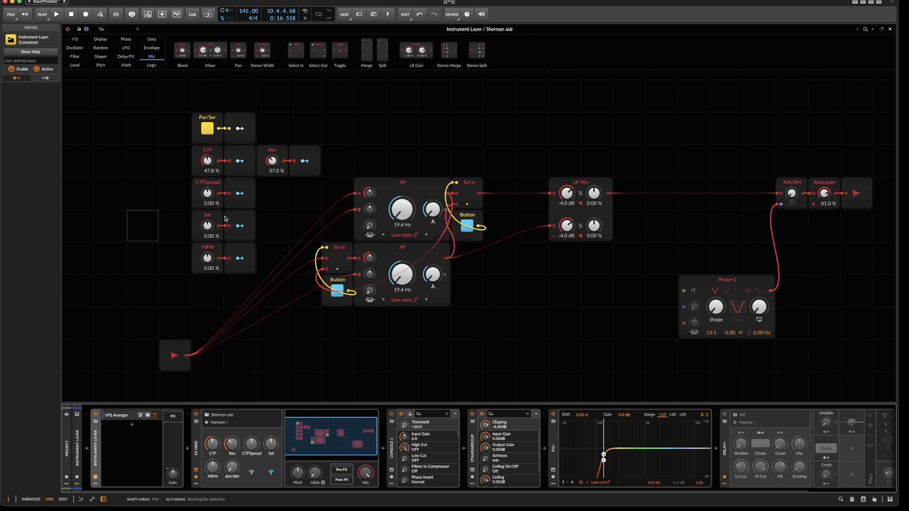
mouse_move(207, 225)
mouse_down()
mouse_move(208, 218)
mouse_move(210, 228)
mouse_up()
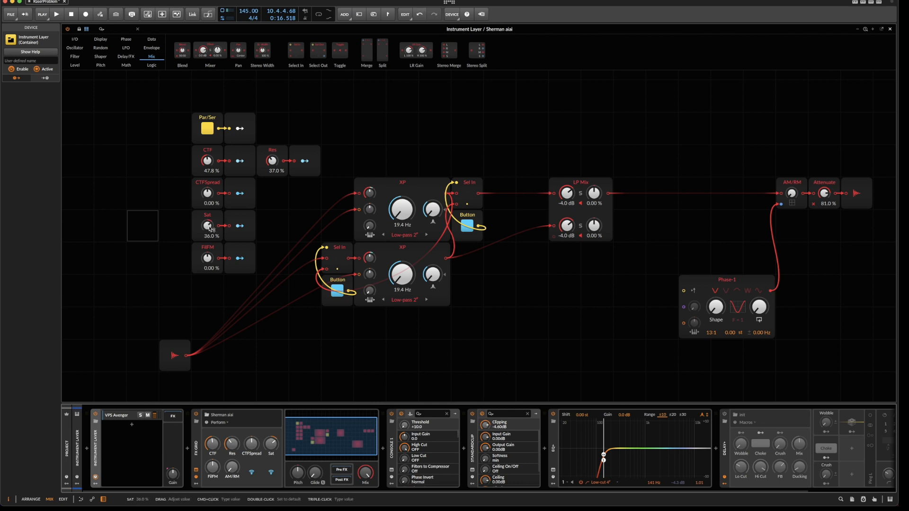
click(237, 227)
drag(821, 203, 822, 196)
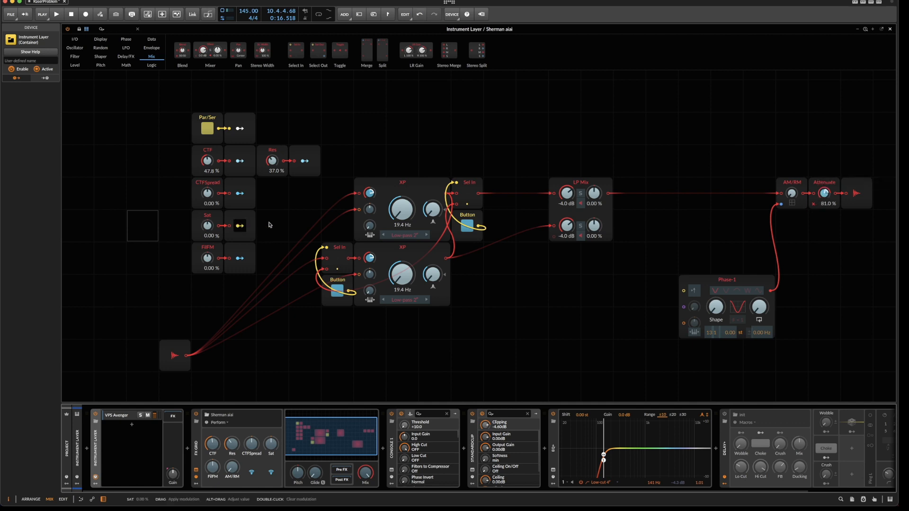
drag(825, 194, 824, 194)
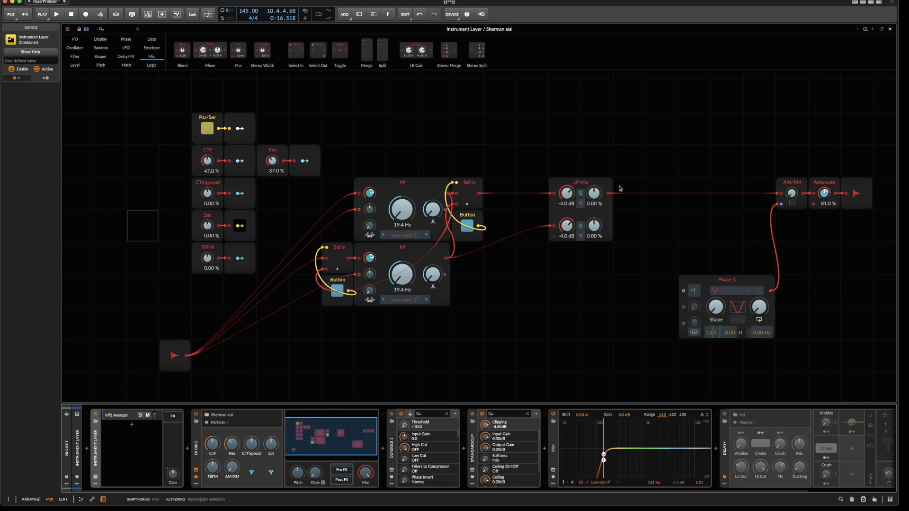
click(240, 226)
- Try Sat at 60.0 % and 42.0 %, and adjust its negative modulation of Attenuate to about -0.35
drag(208, 226, 208, 199)
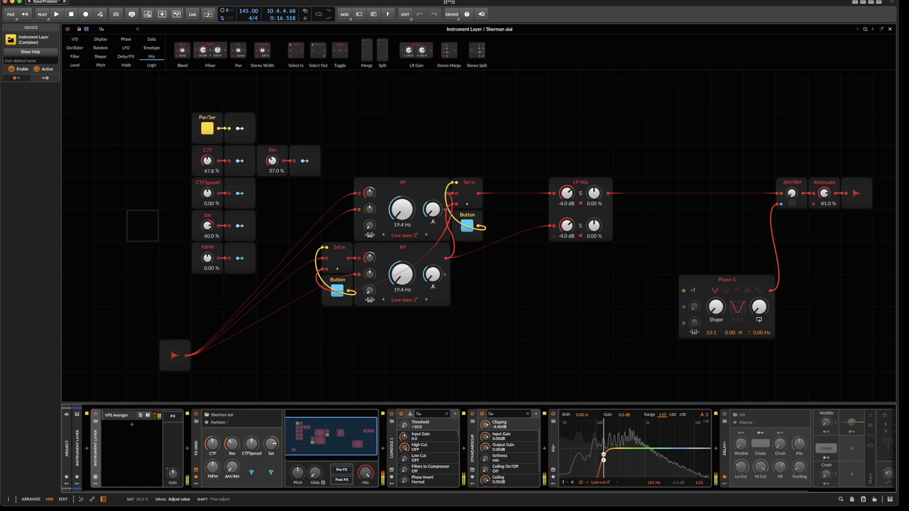
mouse_move(211, 227)
mouse_down()
mouse_move(211, 251)
mouse_move(211, 236)
mouse_up()
click(241, 226)
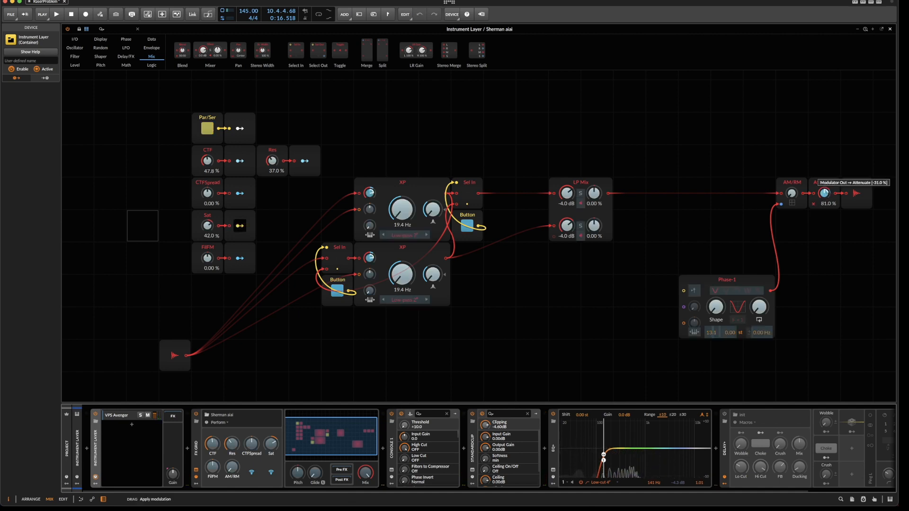
click(233, 226)
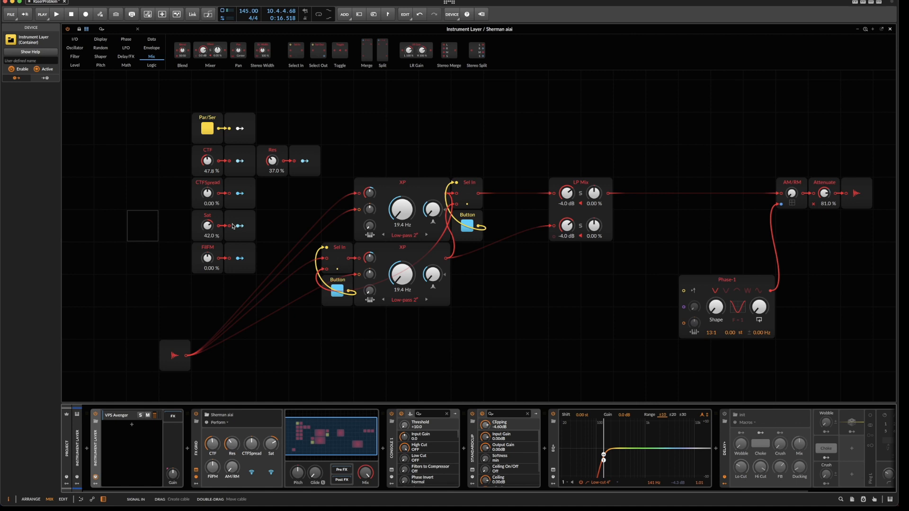
- Switch Par/Ser off, reset Sat to 0 %, and toggle Par/Ser to compare both routings, leaving it on
click(208, 128)
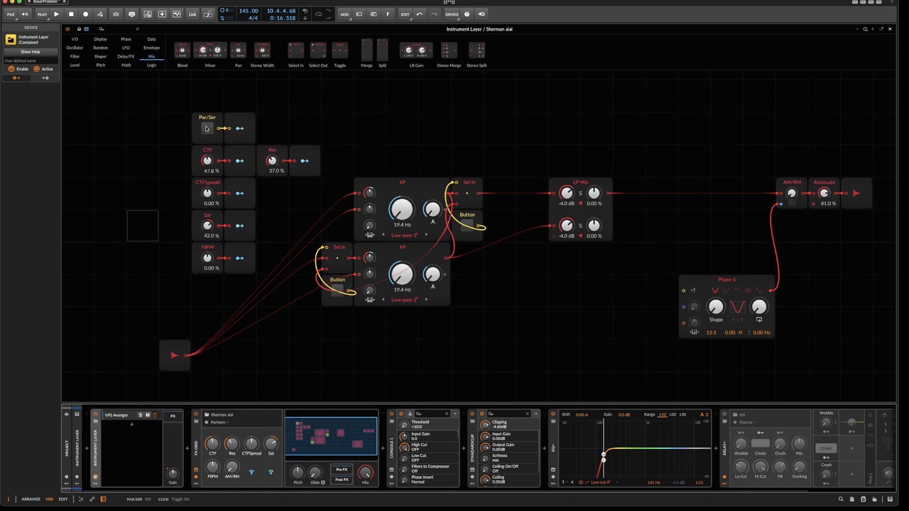
mouse_move(210, 226)
mouse_down()
mouse_move(209, 249)
mouse_move(209, 235)
mouse_up()
double_click(207, 223)
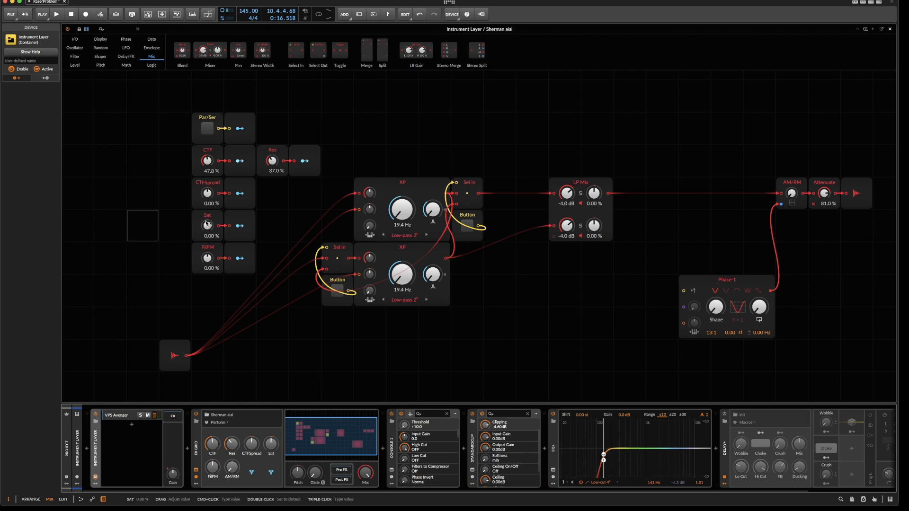
click(207, 129)
click(207, 128)
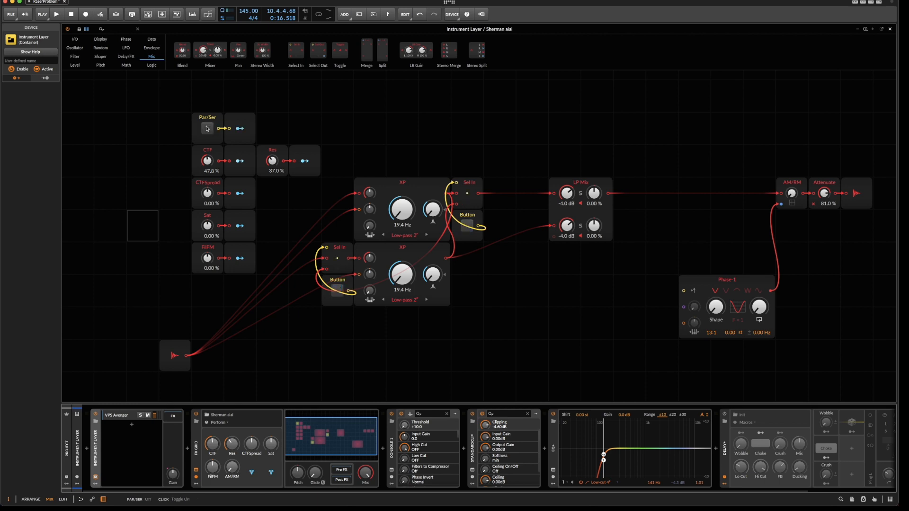
click(207, 128)
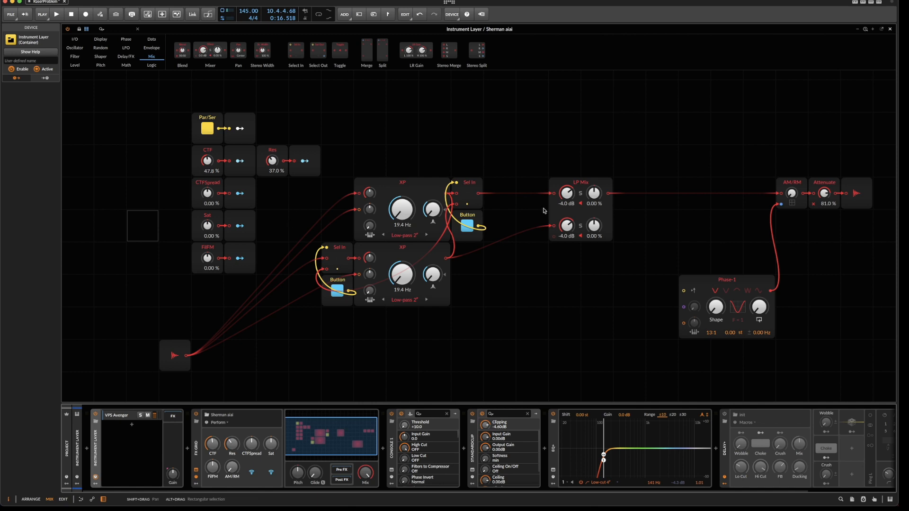
- Duplicate the FilFM knob with its Modulator Out directly below, and rename the new knob "Stero"
drag(545, 158, 601, 248)
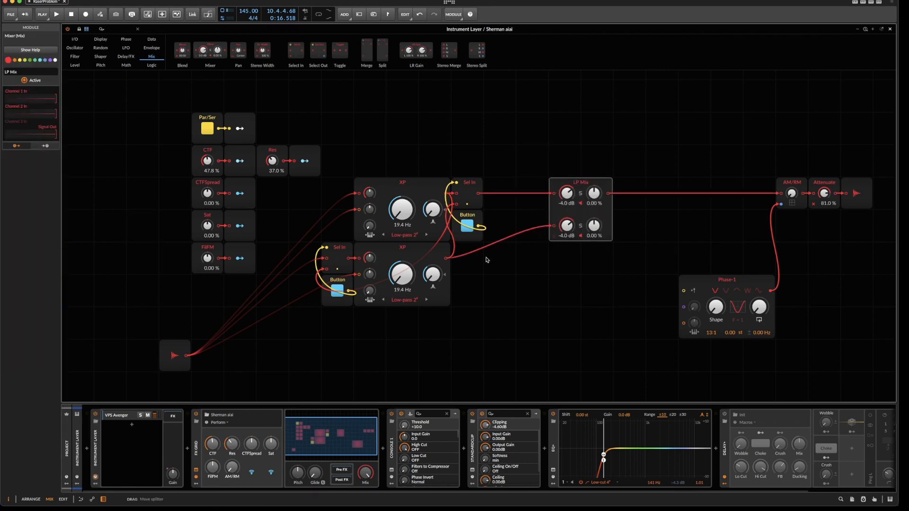
drag(156, 307, 250, 268)
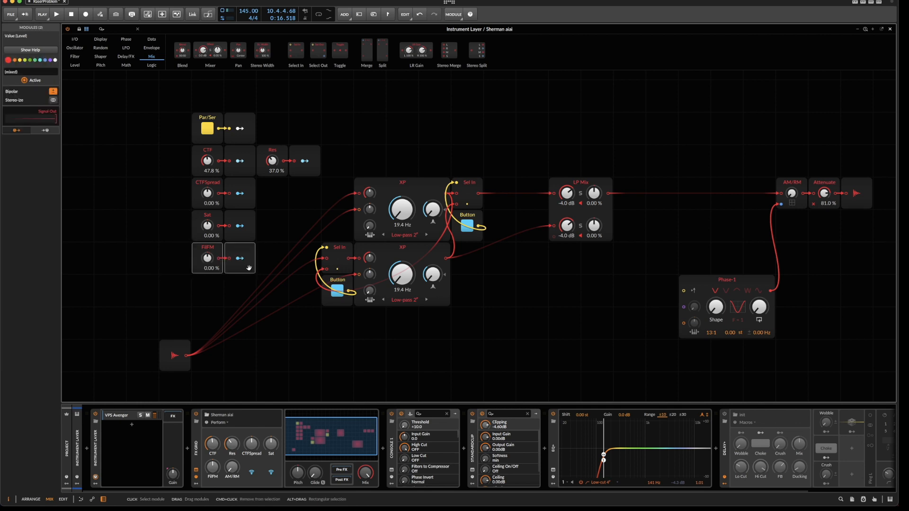
key(super+d)
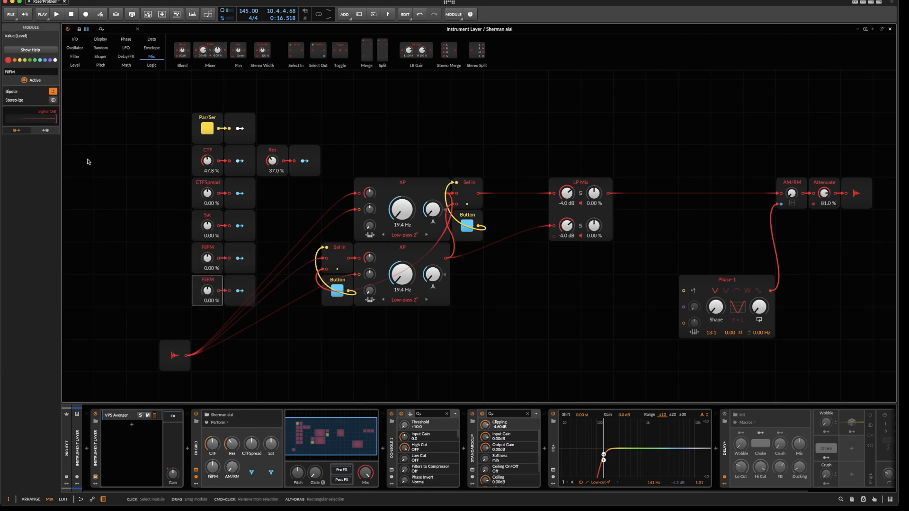
text(Stero)
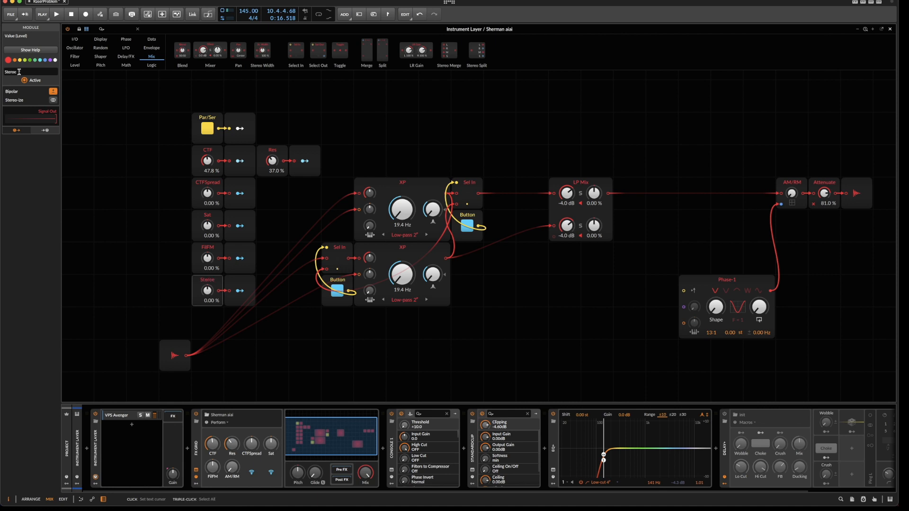
click(95, 110)
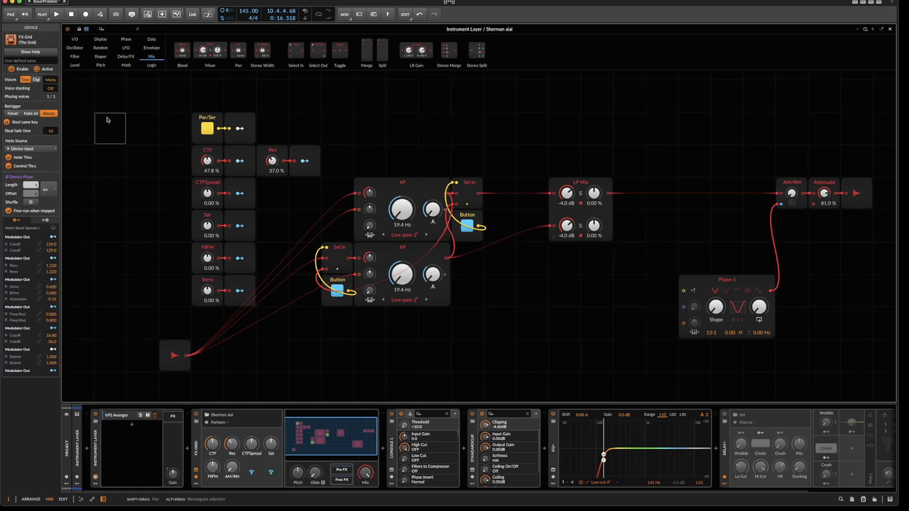
click(211, 289)
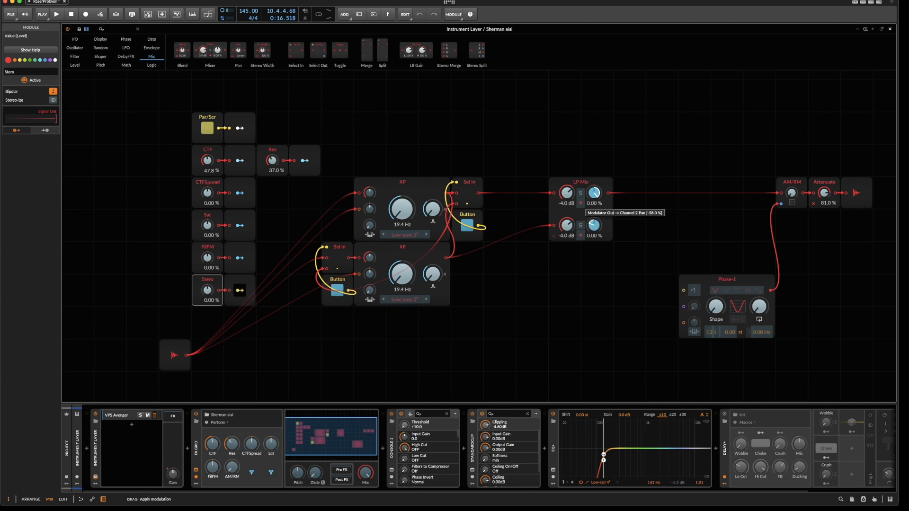
click(240, 291)
click(207, 127)
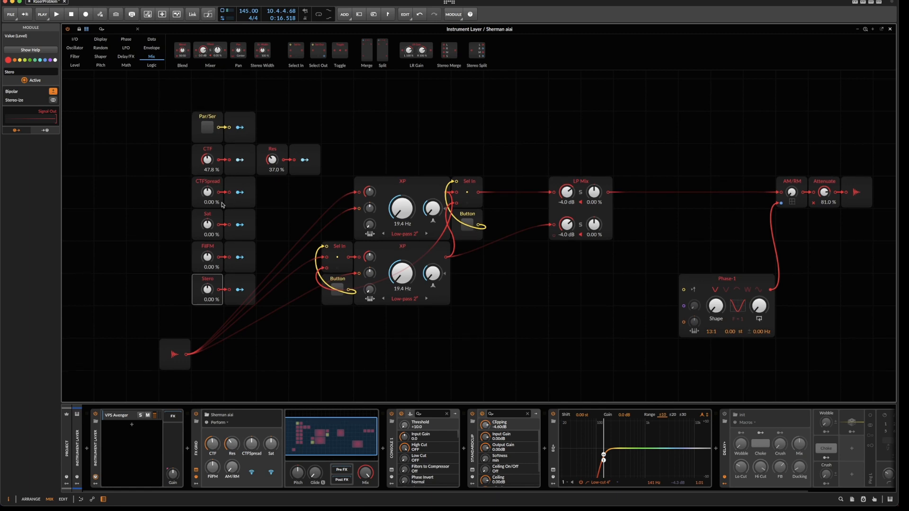
- Try Stero at 46.0 % and return it to 0 %, with CTFSpread set to 42.0 % and CTF to 49.8 %
drag(208, 290, 208, 267)
drag(207, 193, 207, 151)
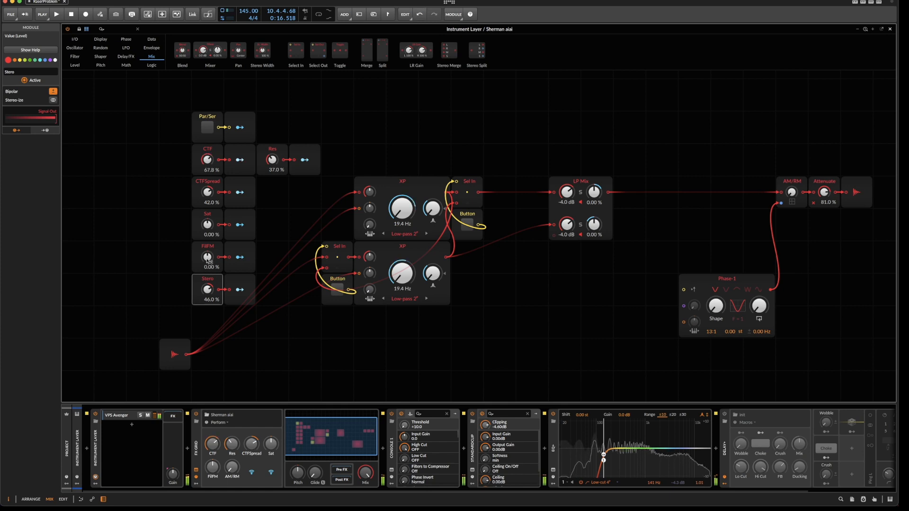
drag(207, 294, 207, 316)
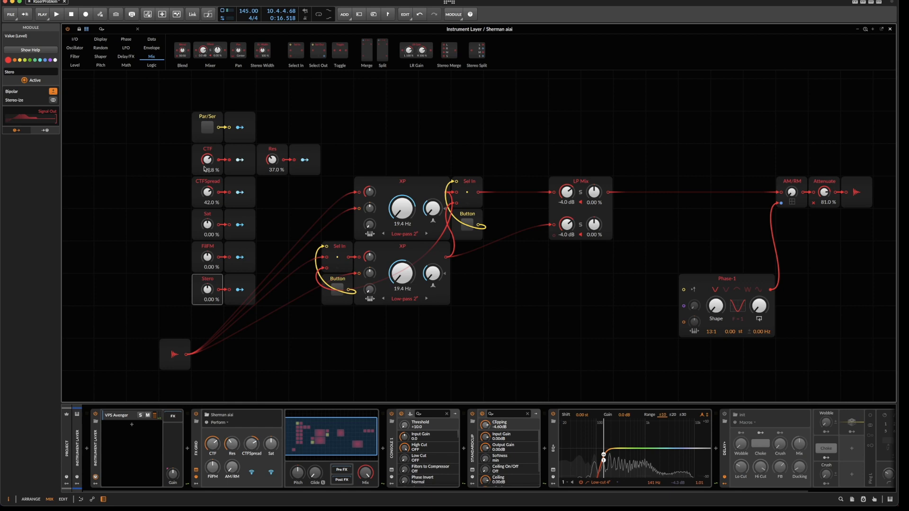
drag(204, 162, 205, 170)
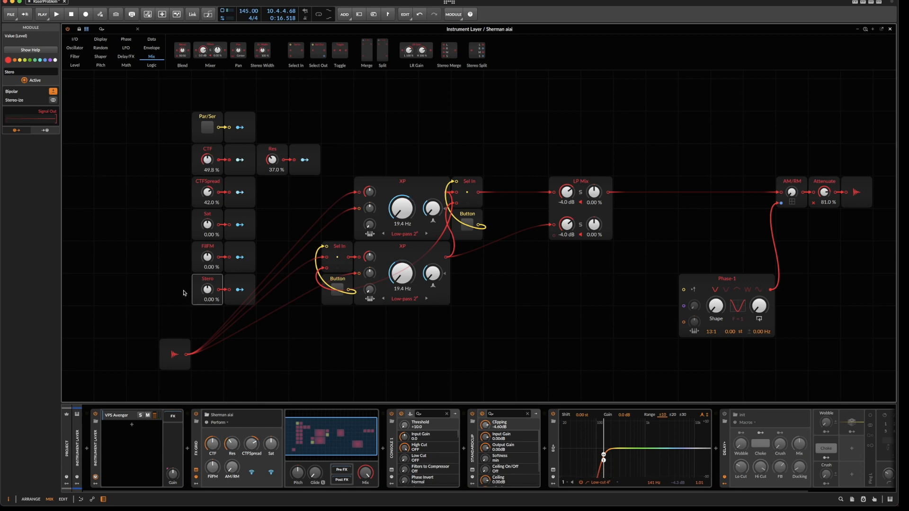
click(278, 288)
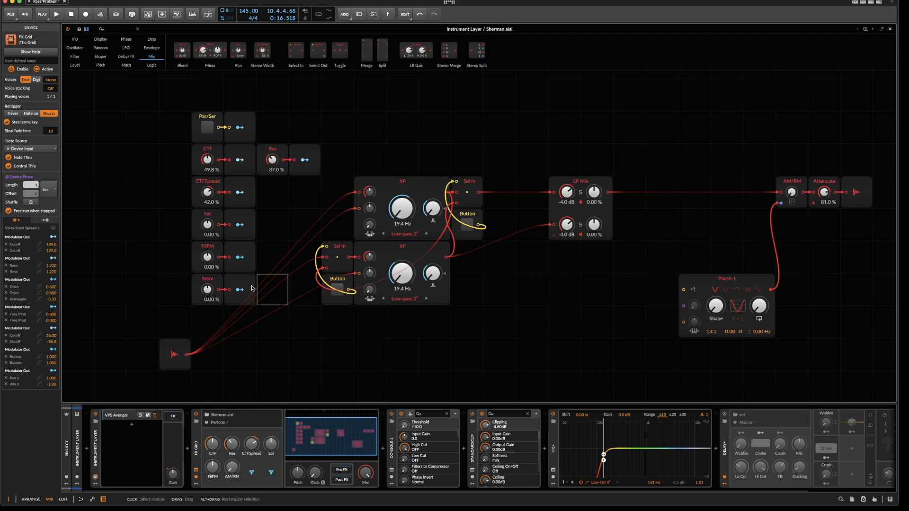
- Move the Audio In directly below Stero's Modulator Out, and move LP Mix directly beside the upper Select In
scroll(252, 288, down, 1)
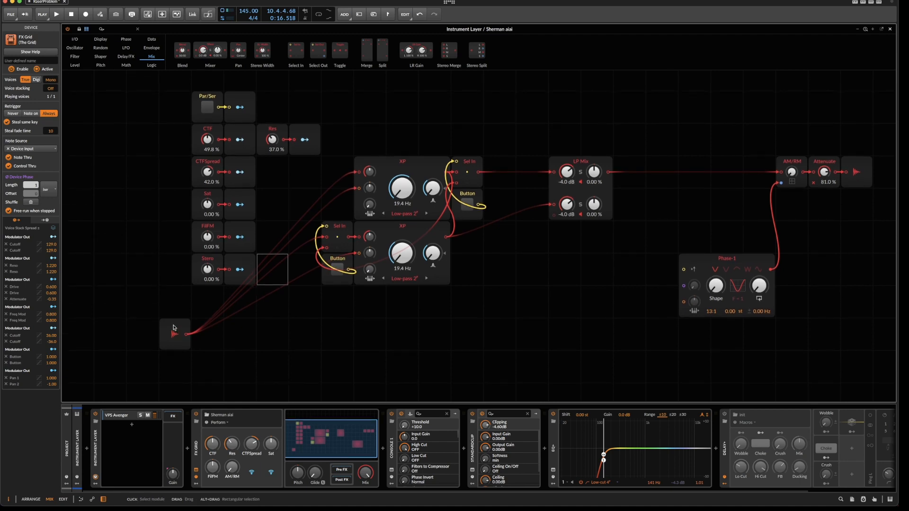
drag(176, 334, 243, 309)
scroll(334, 285, down, 2)
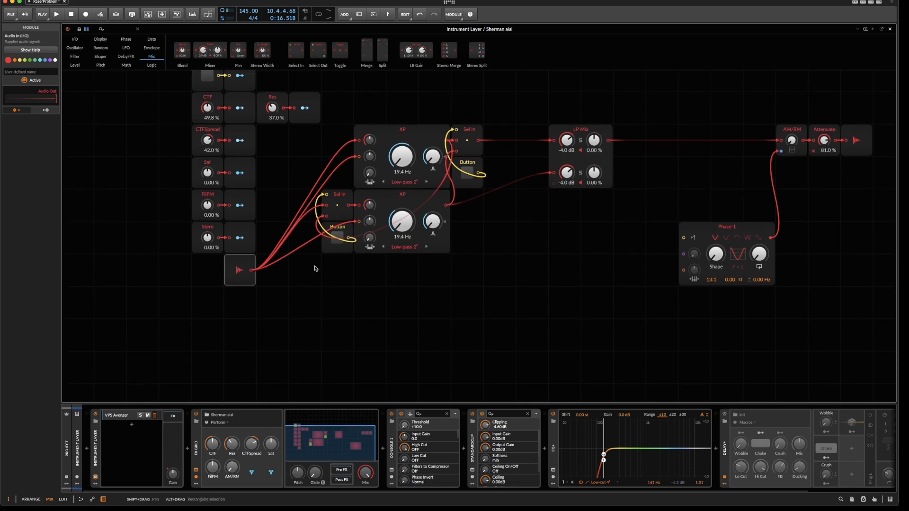
click(305, 150)
drag(580, 130, 516, 130)
- Duplicate both XP filters, their Select Ins and Buttons, and LP Mix as a second filter block below the first
drag(285, 143, 593, 292)
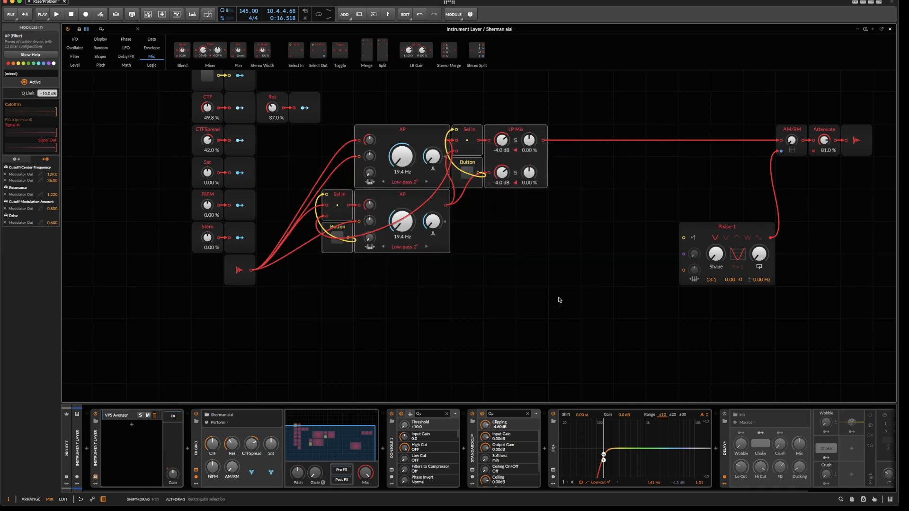
key(super+d)
scroll(469, 274, down, 1)
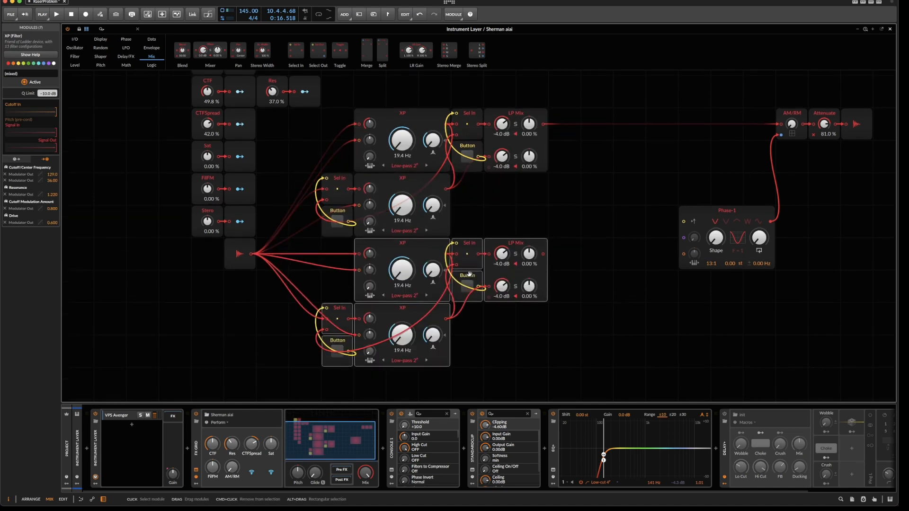
- Set both XP filters in the second filter block to Band-pass 2
click(409, 294)
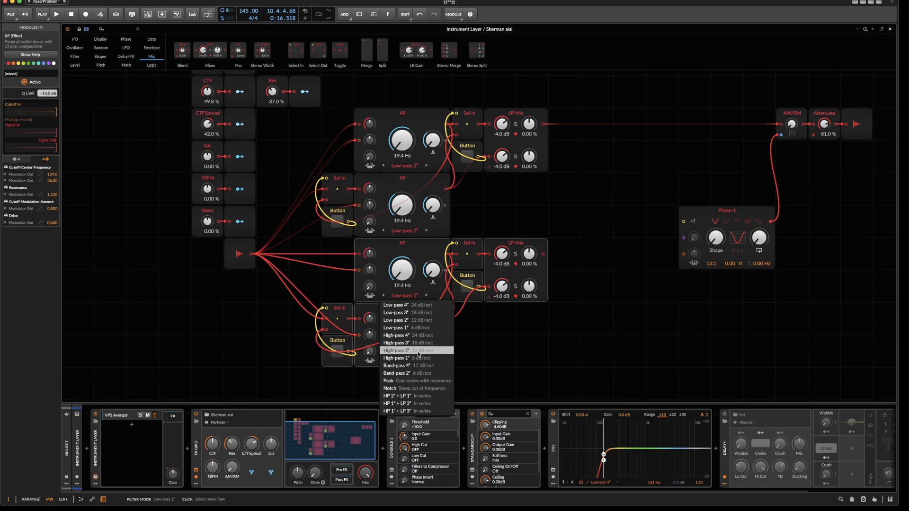
click(406, 373)
click(410, 361)
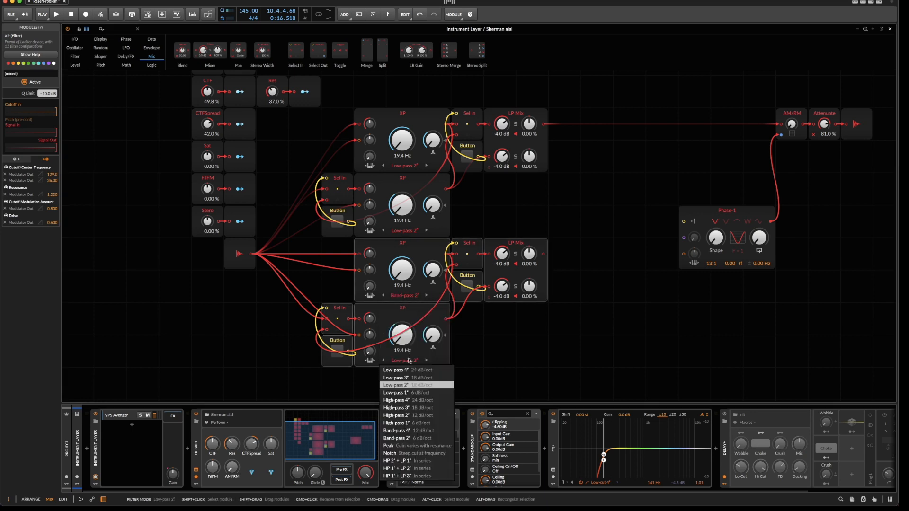
click(415, 438)
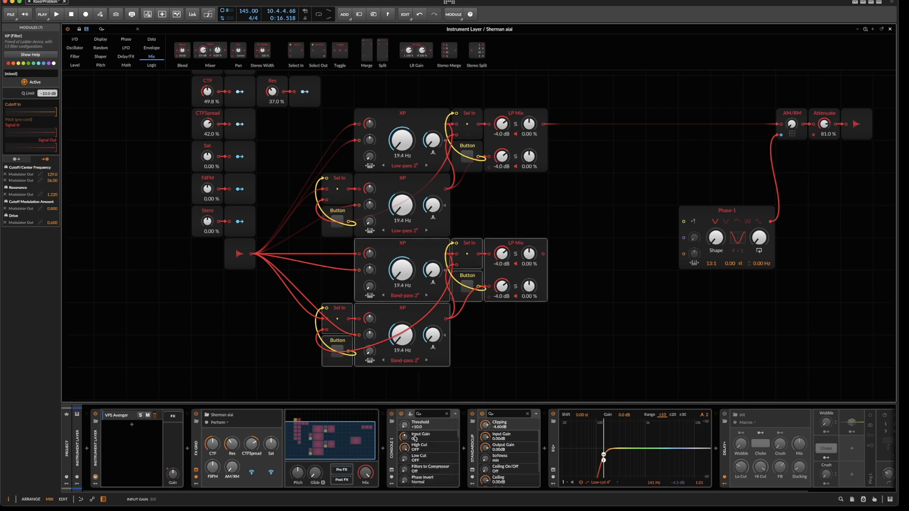
click(339, 277)
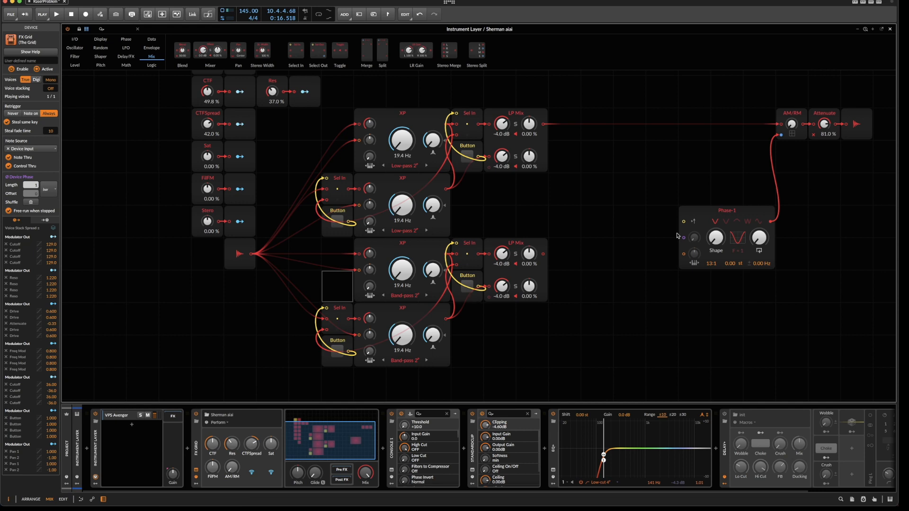
- Move AM/RM, Attenuate, the audio output and Phase-1 together one grid column farther from the filter blocks
drag(321, 123, 499, 341)
click(597, 316)
drag(695, 91, 842, 263)
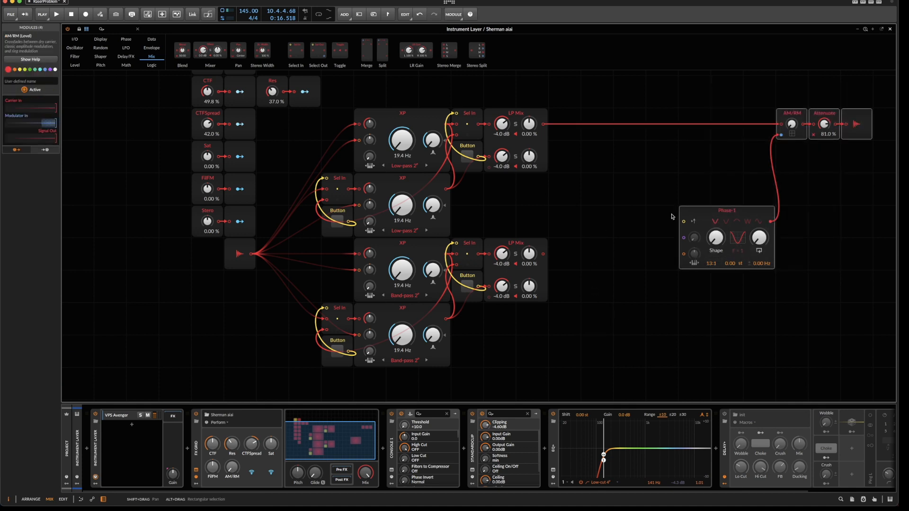
drag(702, 218, 730, 209)
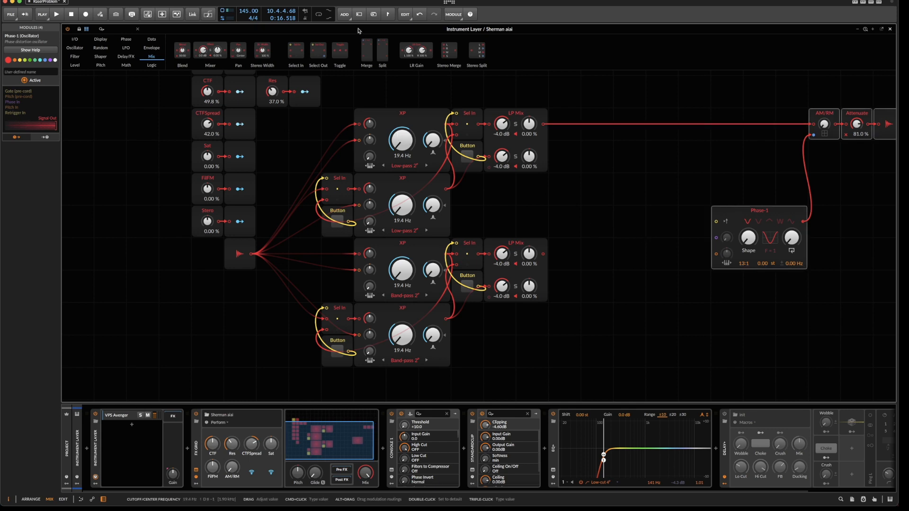
- Add a Merge module with 4 In Ports and connect the two LP Mix outputs to its first and second signal inputs
drag(463, 156, 671, 198)
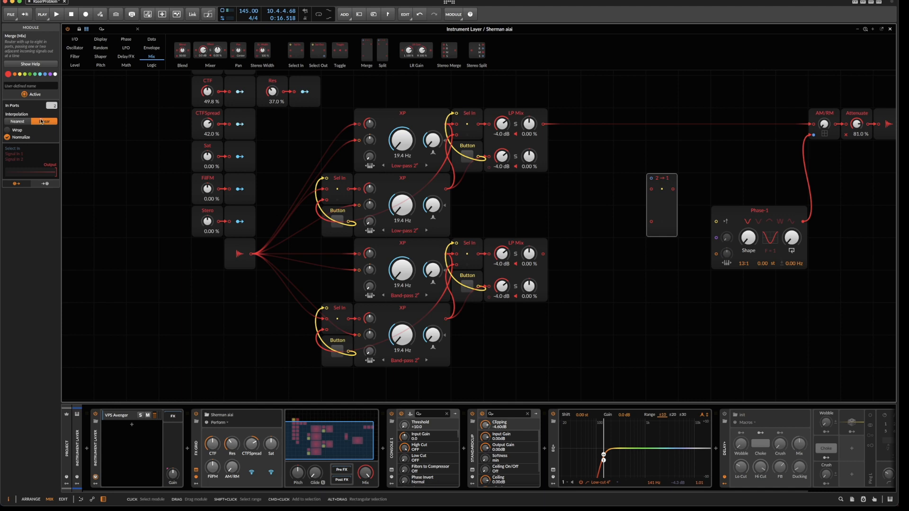
drag(51, 106, 52, 96)
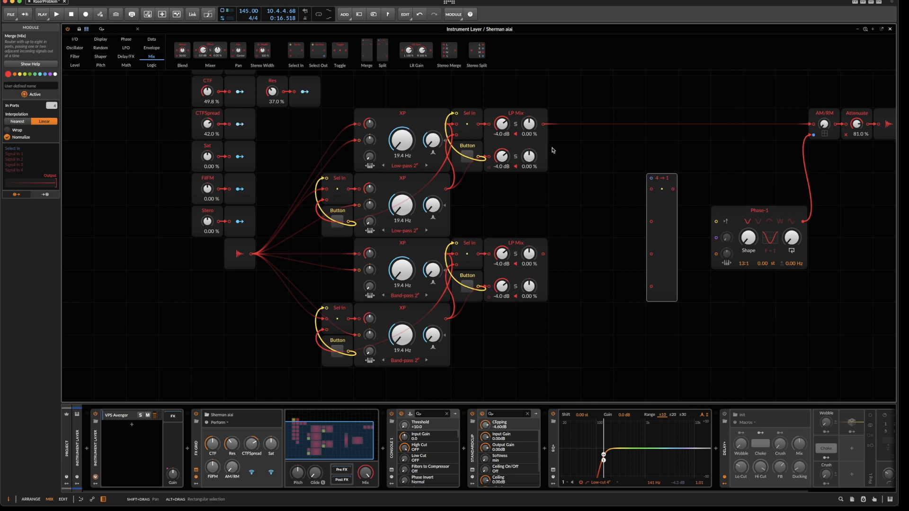
drag(543, 124, 651, 191)
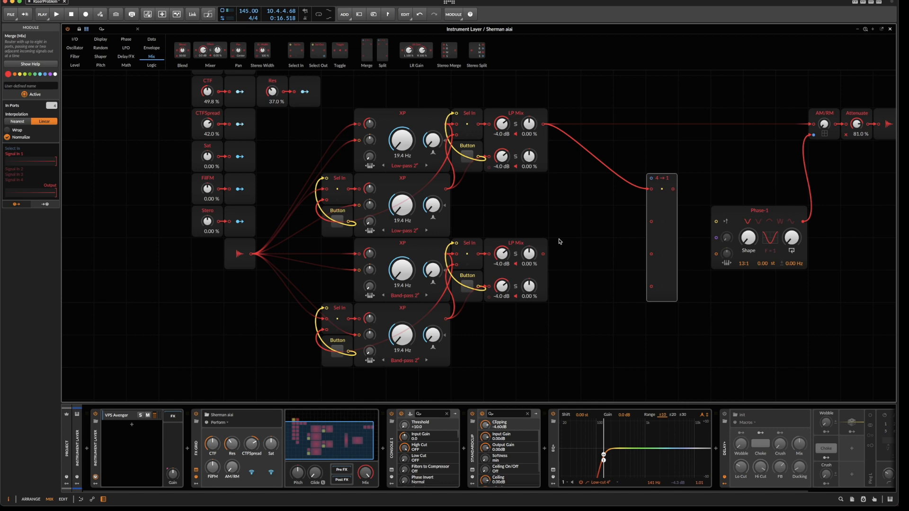
drag(544, 254, 652, 222)
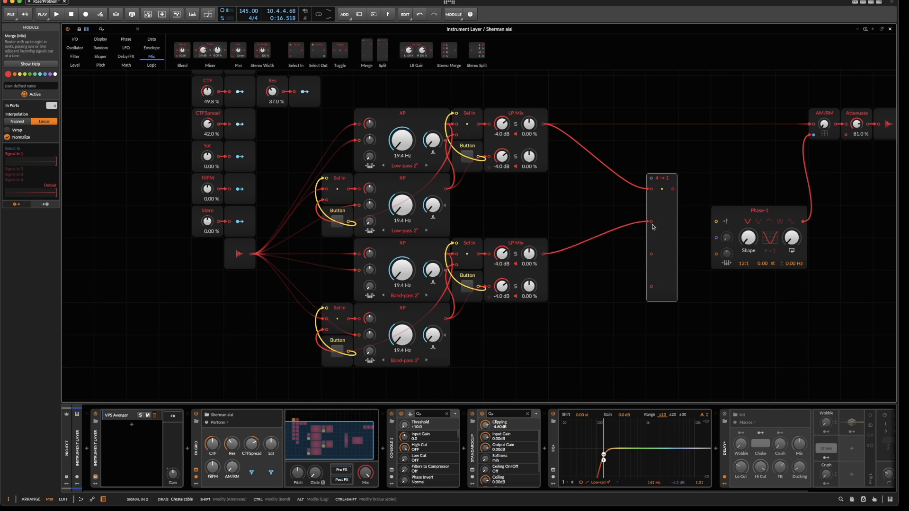
- Duplicate the complete band-pass block as a third filter block directly below it
scroll(463, 287, down, 3)
drag(291, 189, 562, 307)
key(ctrl+d)
- Set both XP filters in the third block to High-pass 2 and connect its LP Mix output to the Merge's third signal input
scroll(562, 308, down, 1)
click(405, 340)
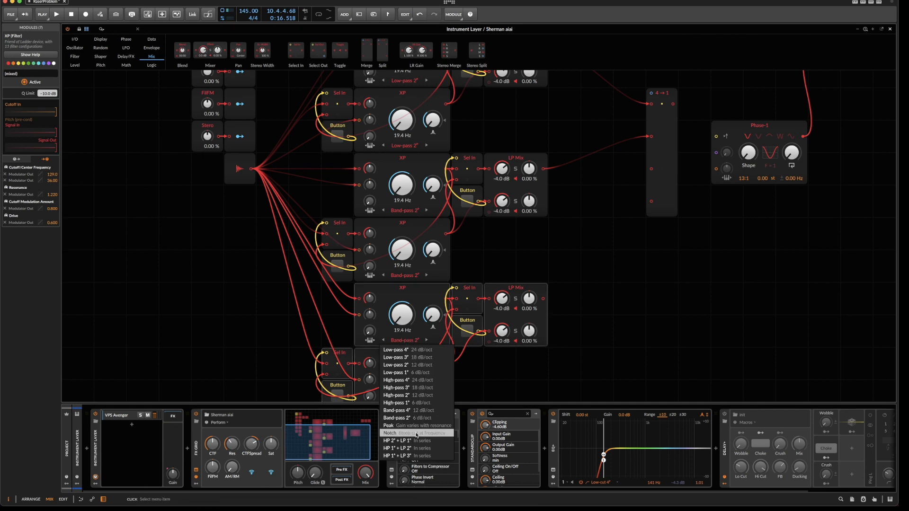
click(419, 402)
scroll(419, 402, down, 1)
click(409, 379)
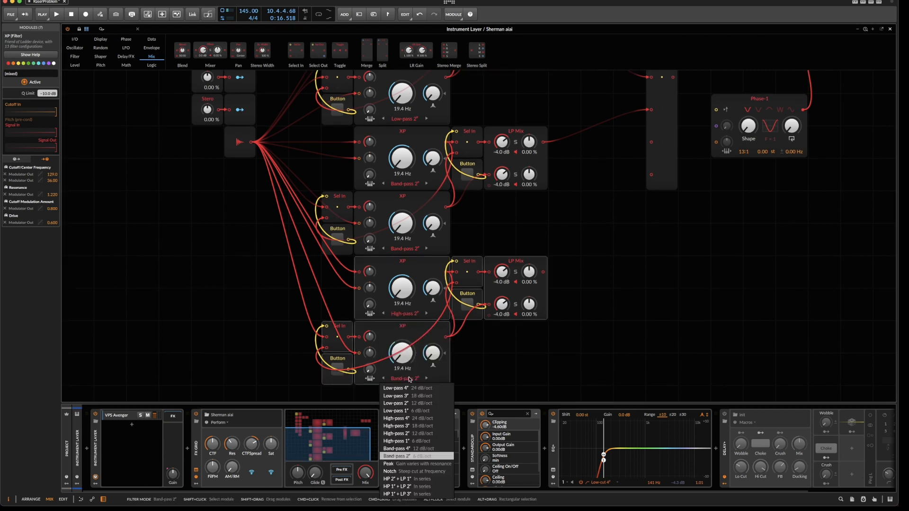
click(422, 433)
scroll(615, 316, up, 1)
drag(544, 296, 652, 166)
- Duplicate the complete high-pass block as a fourth filter block directly below it
scroll(457, 284, down, 6)
click(254, 179)
drag(266, 133, 701, 226)
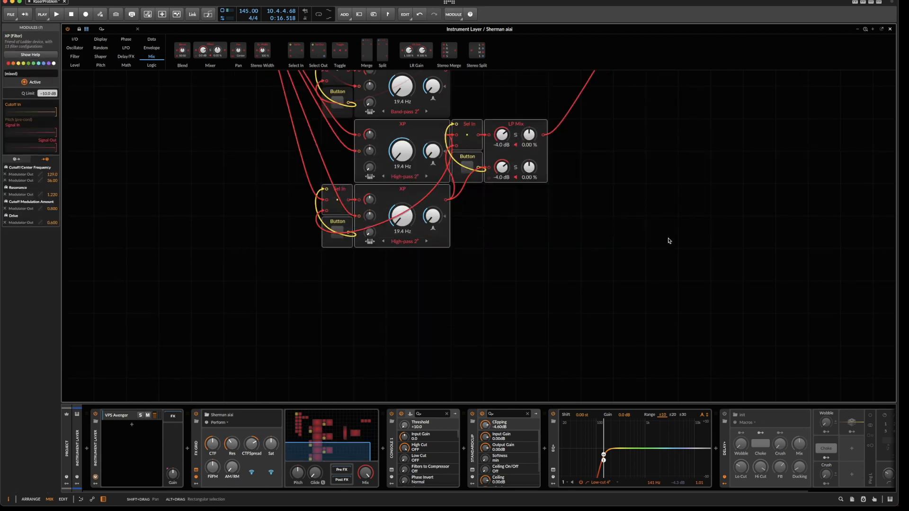
key(ctrl+d)
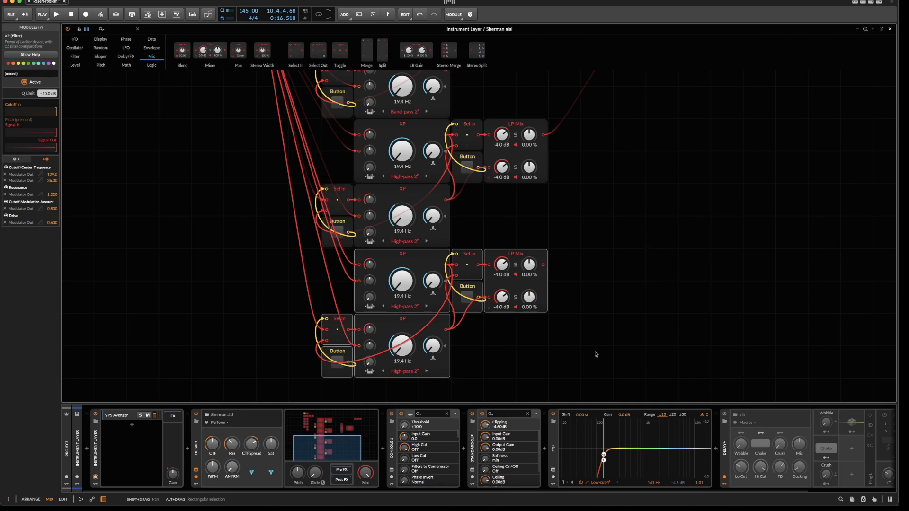
click(575, 283)
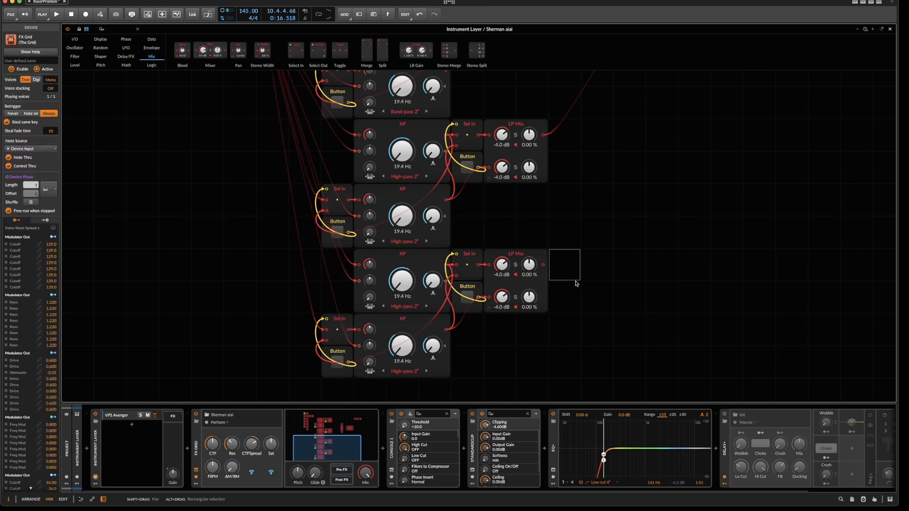
- Set the fourth block's upper XP filter to Low-pass 2 and its lower XP filter to High-pass 2
scroll(576, 283, up, 1)
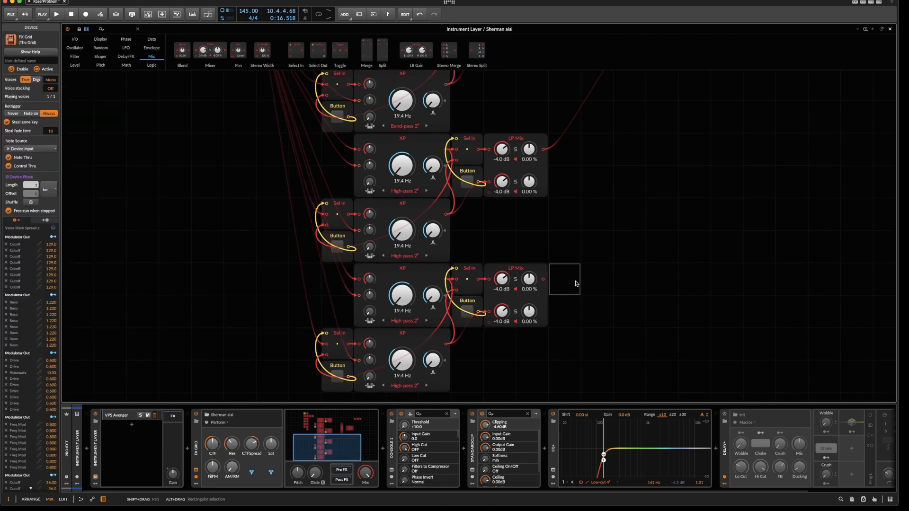
click(413, 321)
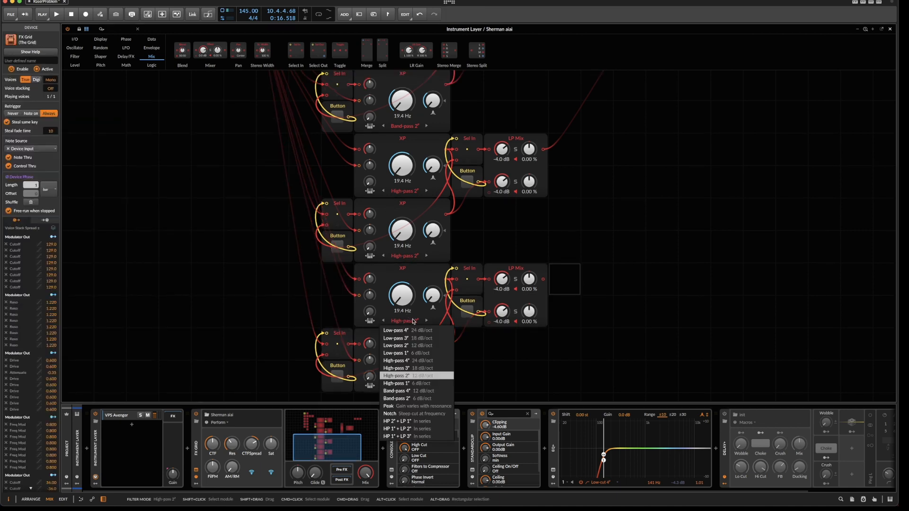
click(415, 347)
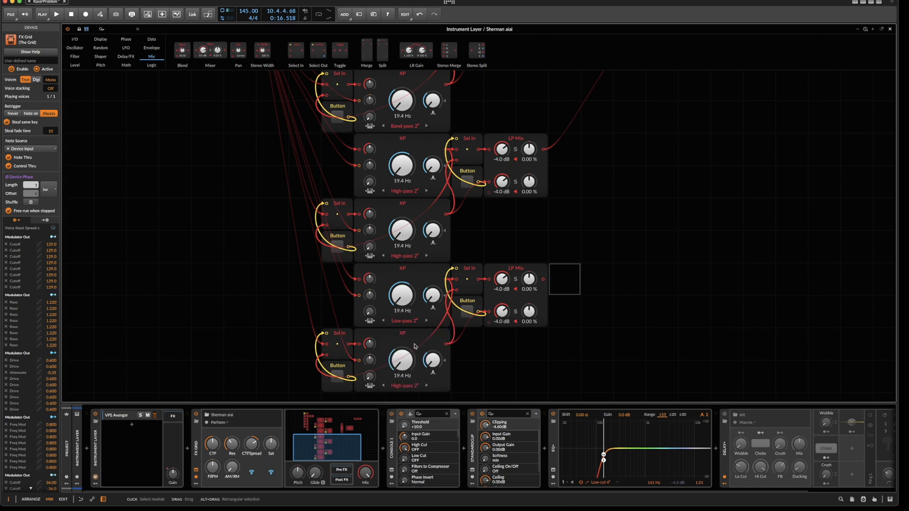
click(408, 386)
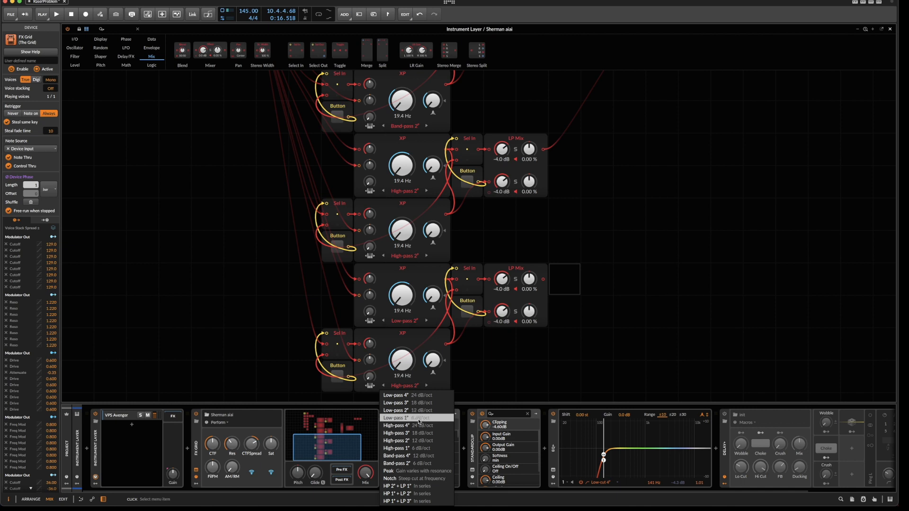
click(424, 440)
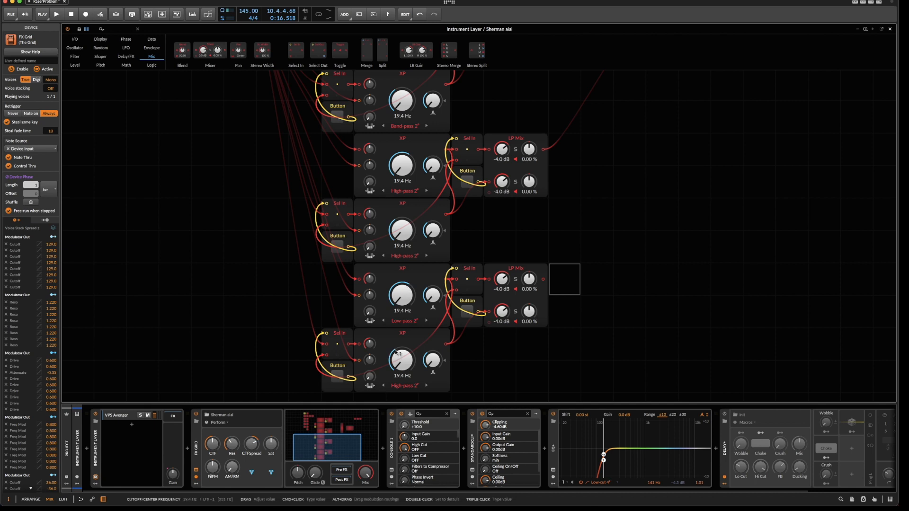
- Set CTFSpread to -41.0 % and check the cutoff controls of the fourth block's two XP filters
scroll(213, 227, up, 5)
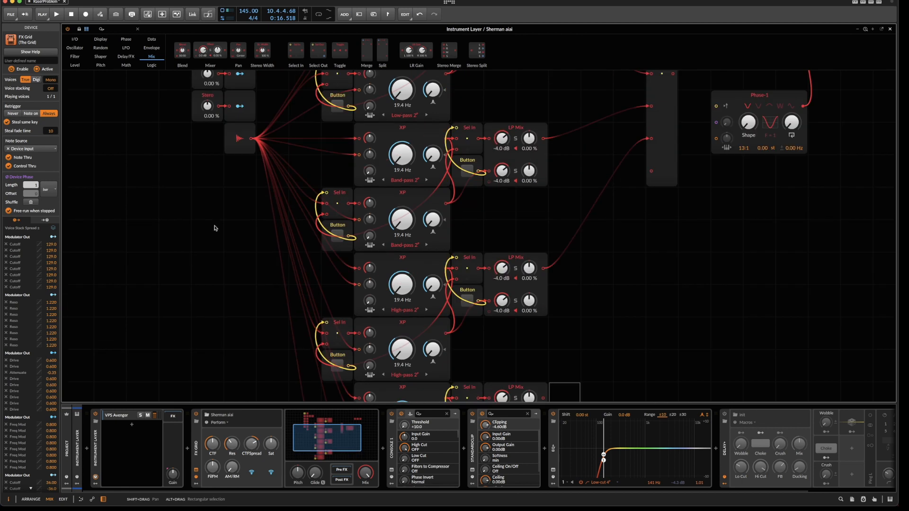
scroll(213, 200, up, 1)
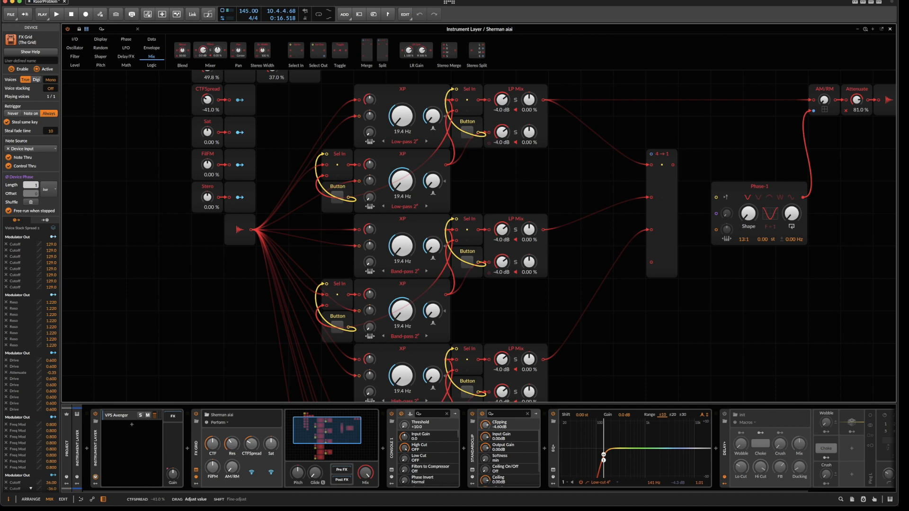
scroll(381, 321, down, 5)
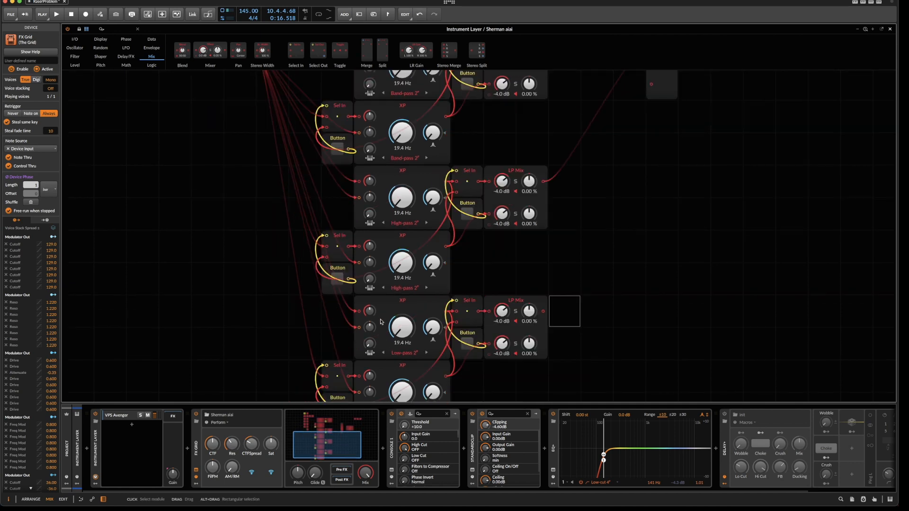
scroll(381, 321, down, 3)
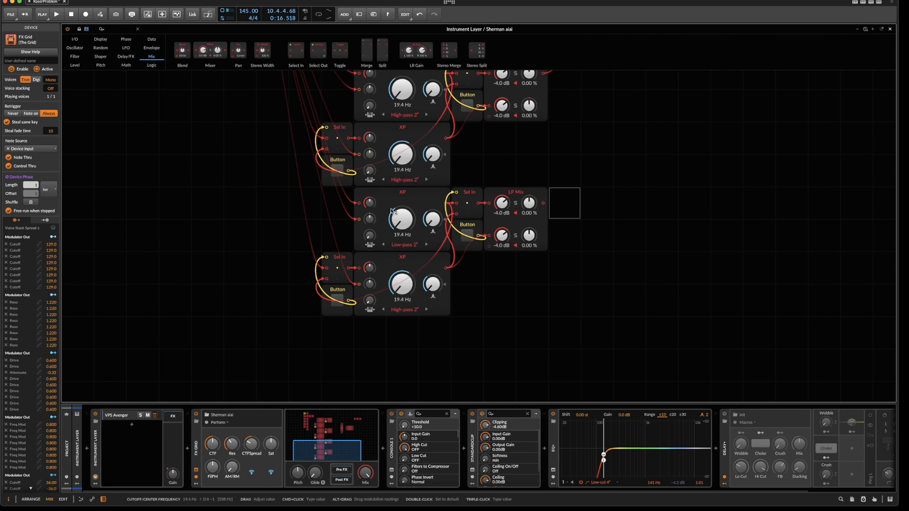
mouse_move(398, 214)
mouse_down()
mouse_move(398, 196)
mouse_move(397, 216)
mouse_up()
mouse_move(401, 281)
mouse_down()
mouse_move(401, 250)
mouse_move(400, 281)
mouse_up()
- Connect the fourth block's LP Mix output to the Merge's fourth signal input
scroll(395, 253, up, 3)
scroll(395, 254, up, 3)
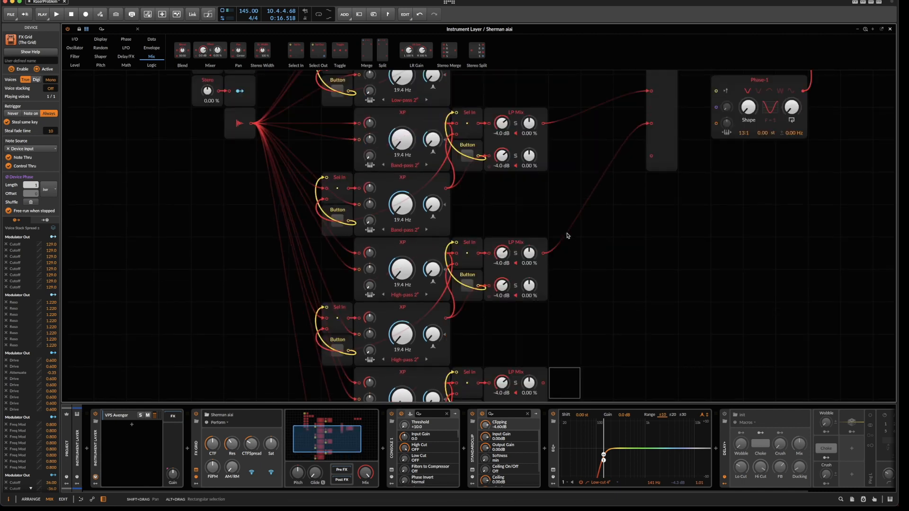
drag(544, 382, 649, 156)
scroll(636, 163, up, 4)
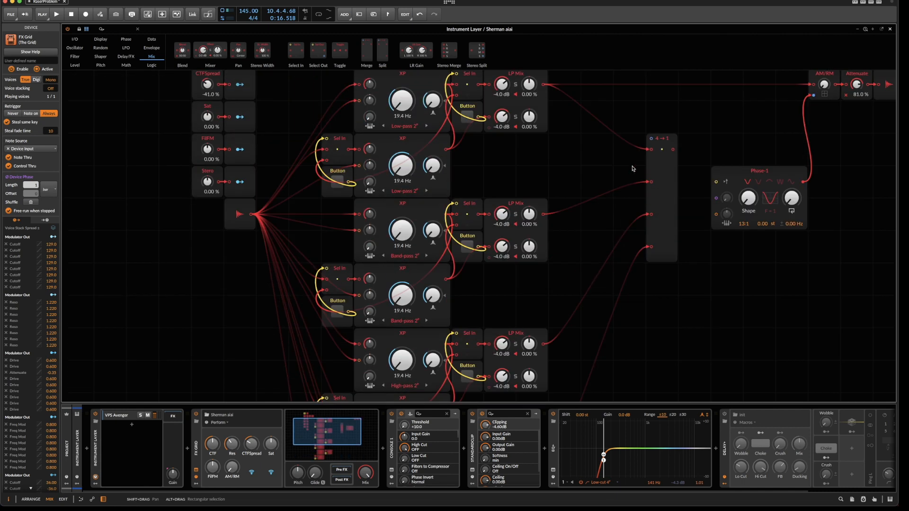
- Insert a Value module above the Merge and connect its output to the Merge's Select In
click(669, 177)
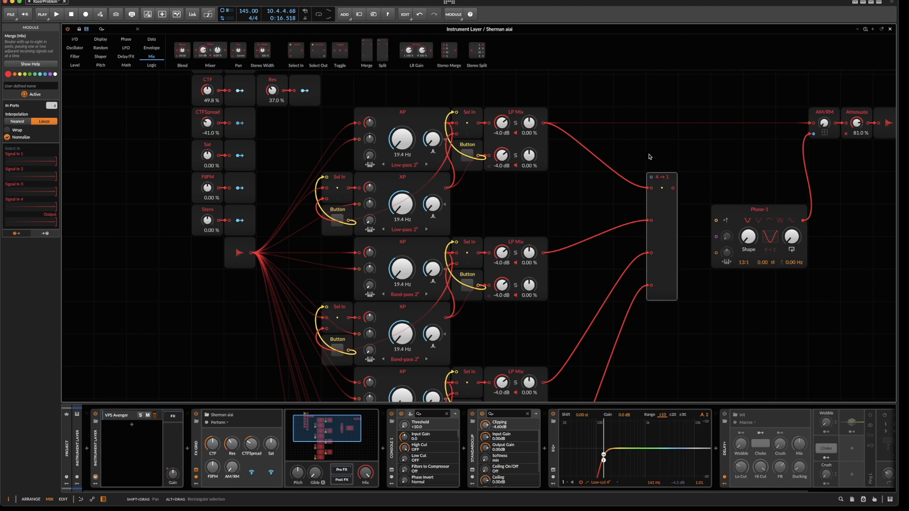
right_click(643, 139)
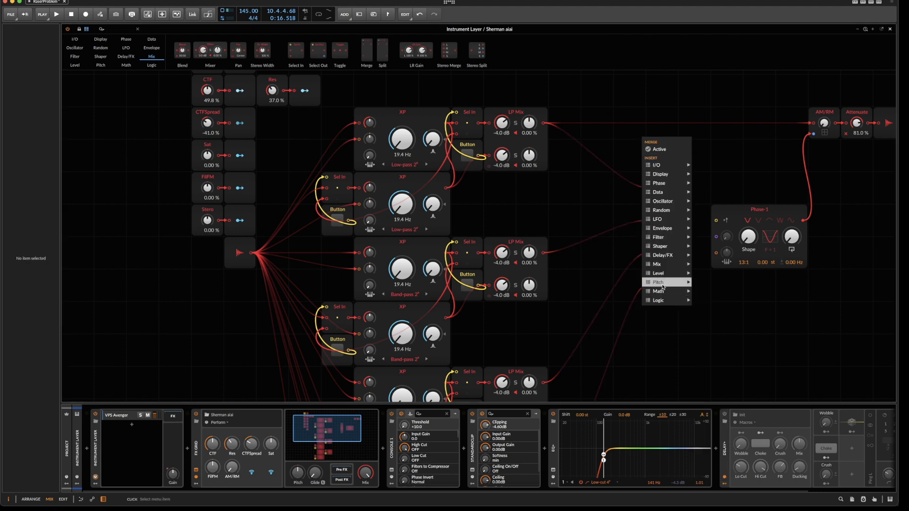
click(708, 282)
drag(633, 134, 651, 177)
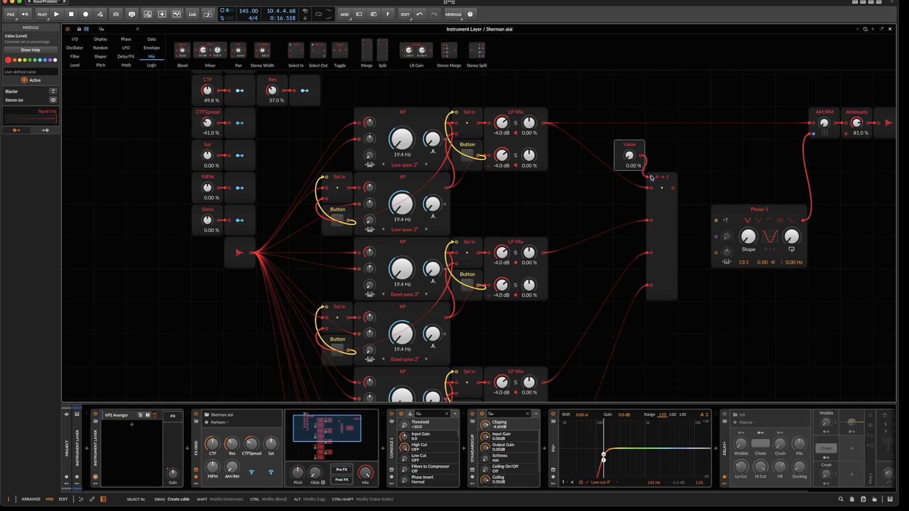
- Name the new Value module "lp/bp/hp/notch" and set it to 100 % with the Merge selected
click(26, 72)
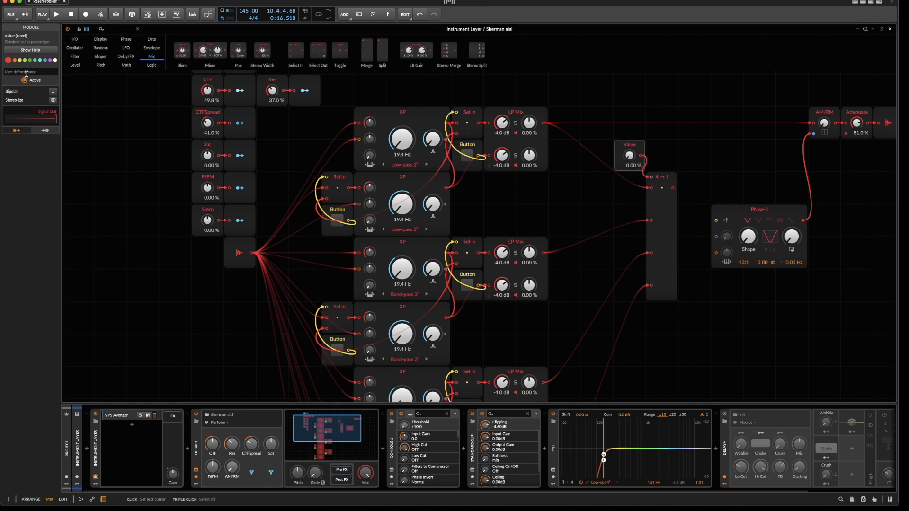
text(lp/bp/hp/notch)
click(670, 178)
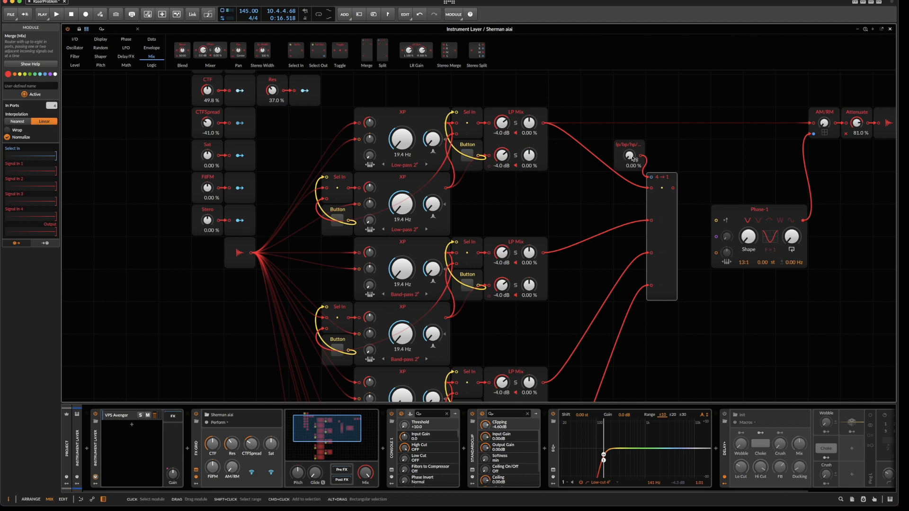
drag(629, 155, 630, 150)
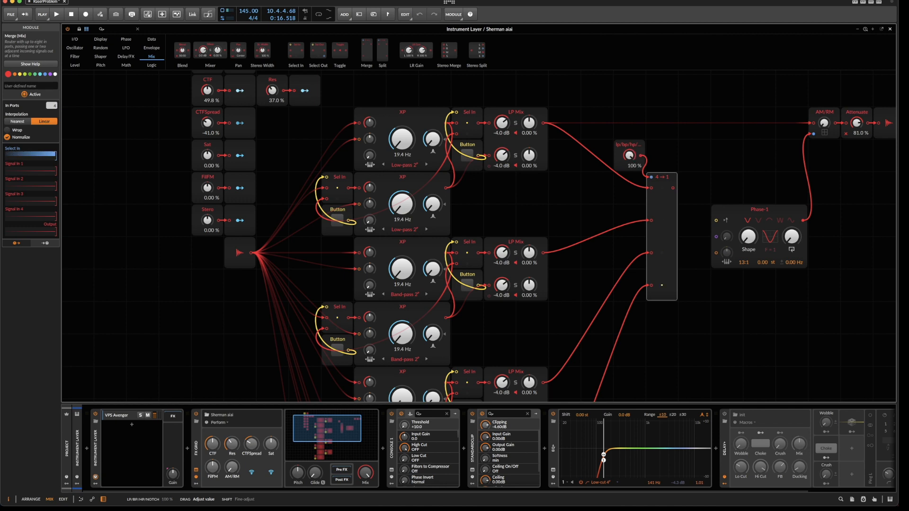
drag(629, 156, 629, 151)
- Set CTFSpread to -43.0 %, CTF to 62.8 % and Res to 67.0 %
drag(211, 125, 211, 129)
mouse_move(212, 129)
mouse_down()
mouse_move(211, 71)
mouse_move(211, 117)
mouse_up()
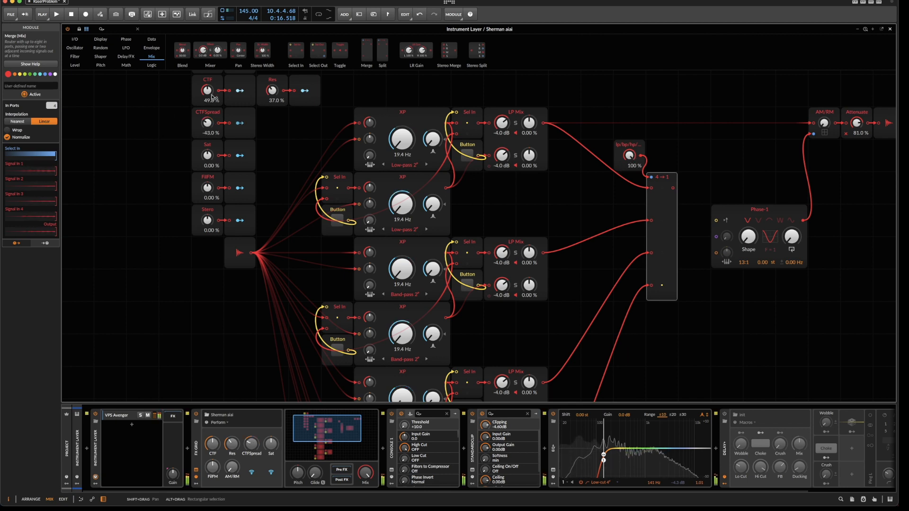
mouse_move(207, 90)
mouse_down()
mouse_move(207, 106)
mouse_move(208, 83)
mouse_up()
- Connect the Merge's output to the AM/RM module's Carrier In, replacing the direct cable from the first LP Mix
scroll(629, 194, up, 2)
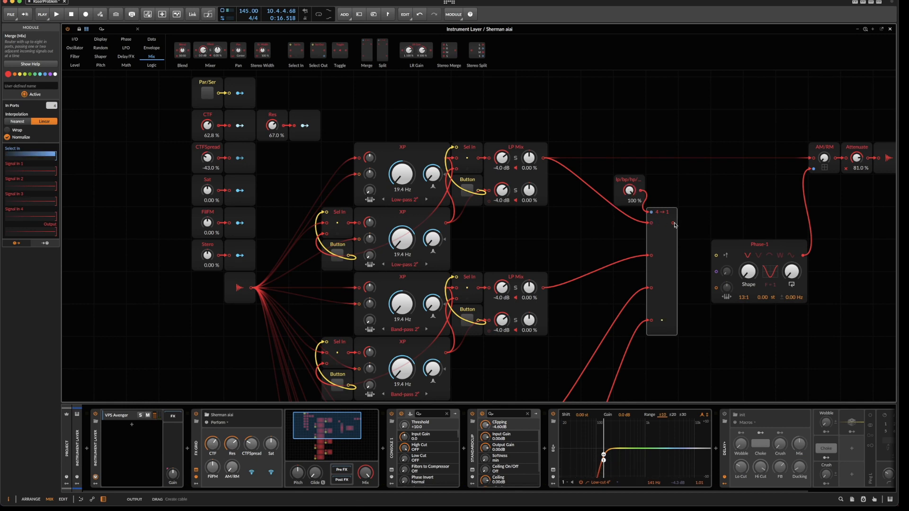
drag(673, 223, 815, 164)
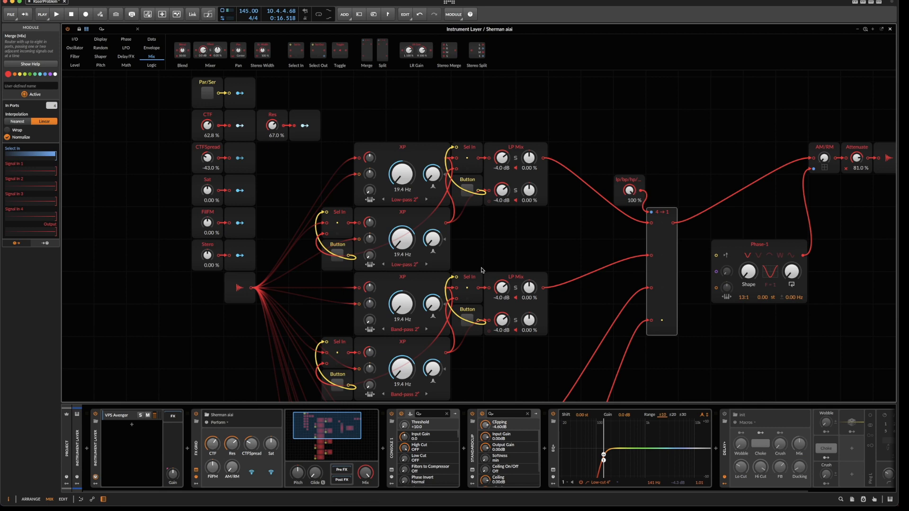
- Set CTF to 50.8 %
scroll(522, 253, down, 1)
drag(621, 170, 622, 185)
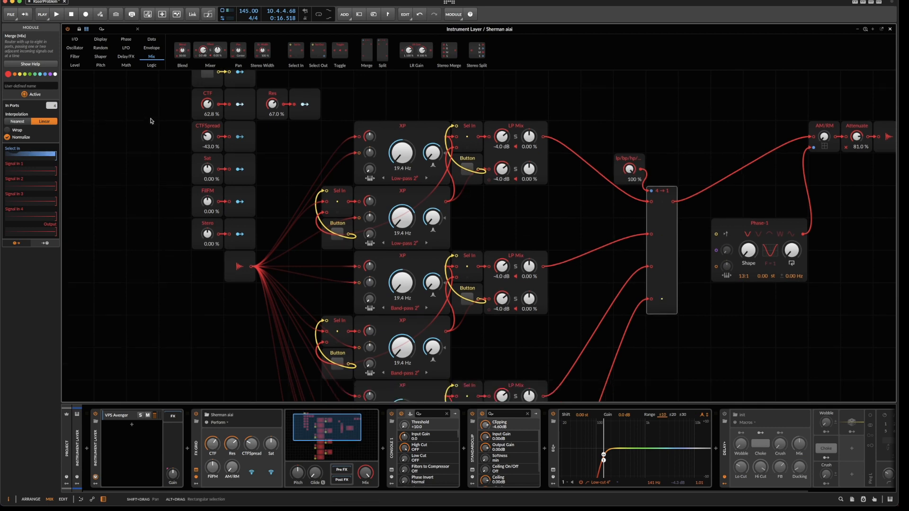
scroll(203, 123, up, 2)
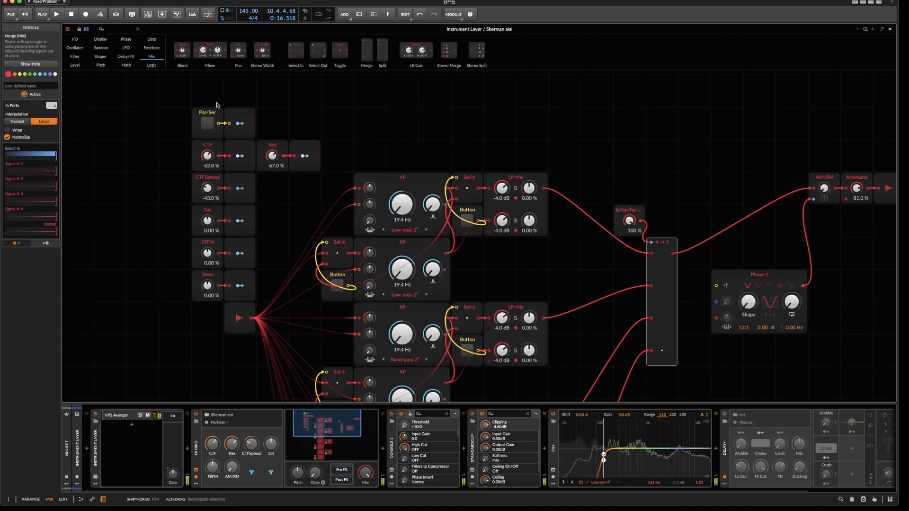
mouse_move(212, 162)
mouse_down()
mouse_move(212, 149)
mouse_move(212, 173)
mouse_up()
- Set the EQ+ low-cut band's frequency to 57.2 Hz
double_click(585, 449)
double_click(585, 450)
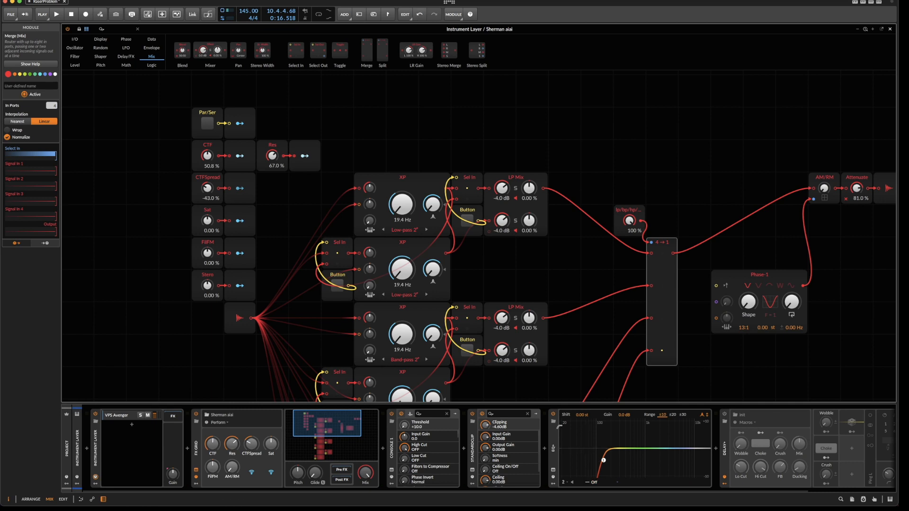
drag(604, 462, 584, 454)
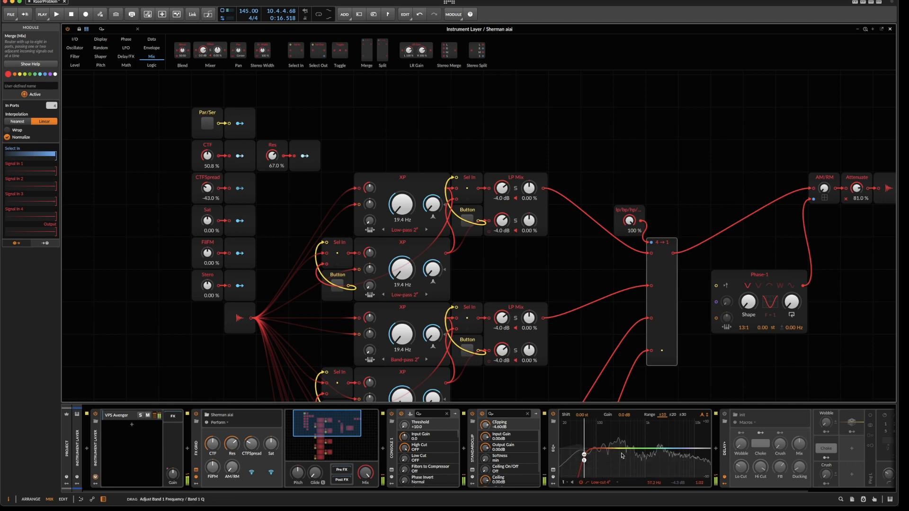
- Examine the spectrum in the expanded EQ+ display while sweeping CTF, and return to the Sherman grid
click(553, 471)
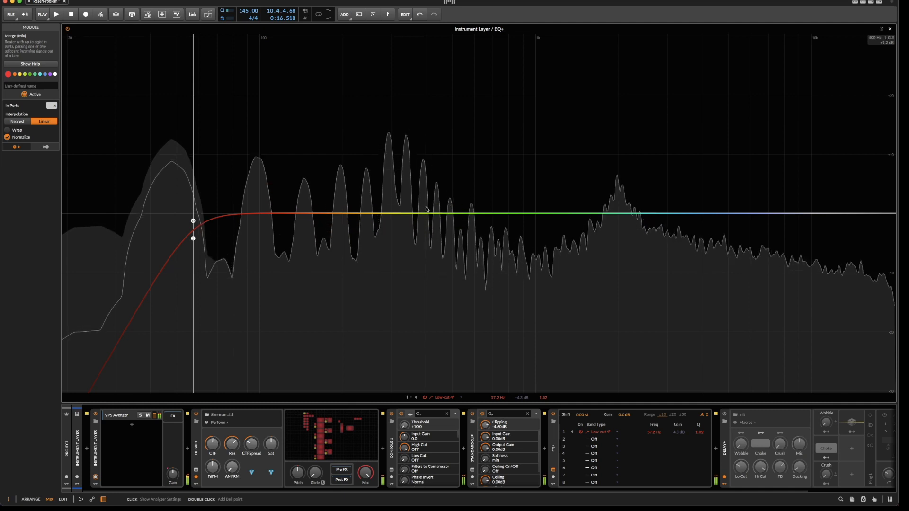
mouse_move(212, 444)
mouse_down()
mouse_move(212, 423)
mouse_move(212, 443)
mouse_up()
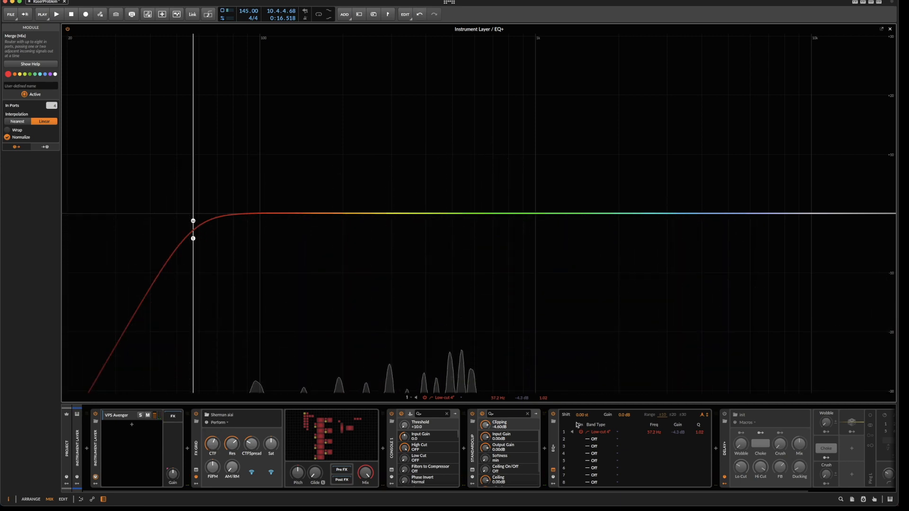
click(553, 421)
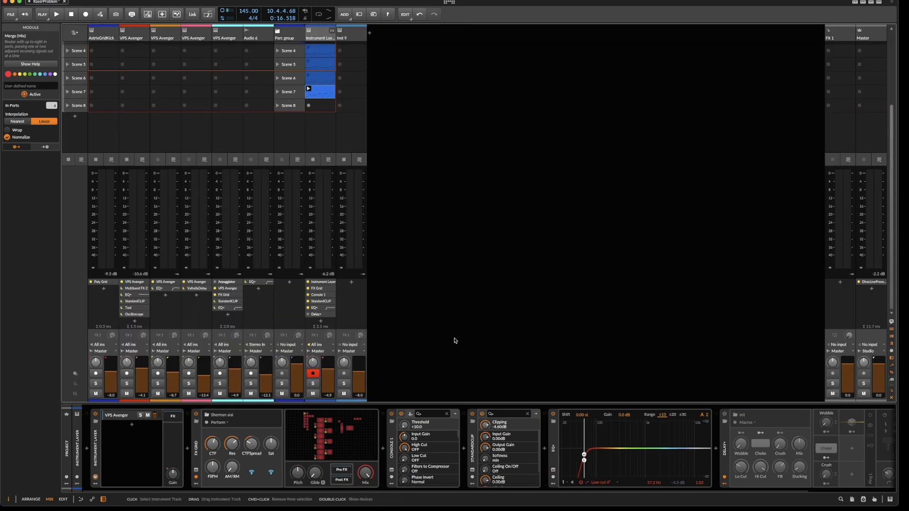
click(330, 447)
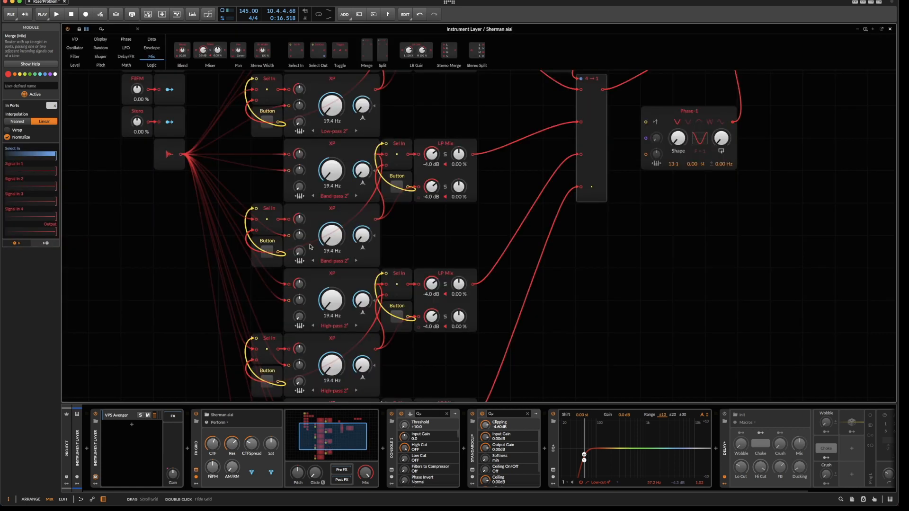
scroll(252, 234, up, 3)
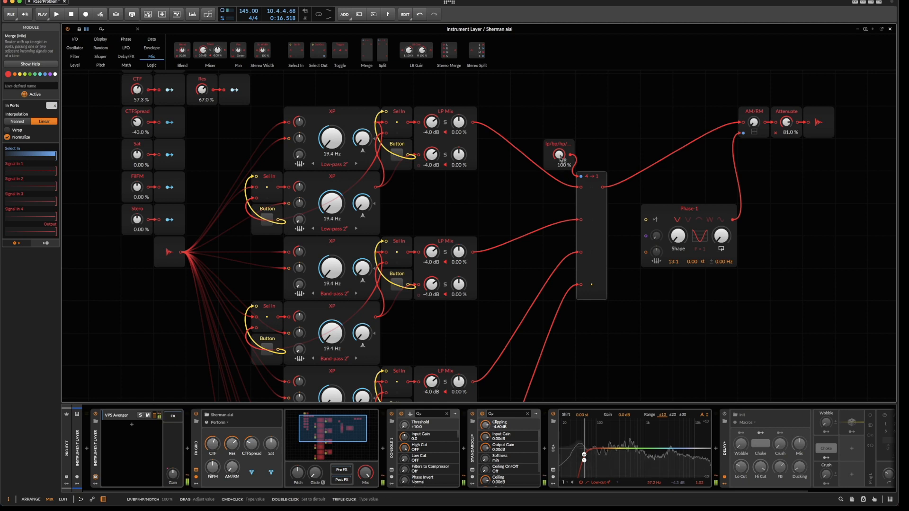
- Set lp/bp/hp/notch to 65.5 %, CTFSpread to 0.00 % and CTF to 40.8 %
drag(561, 158, 561, 166)
mouse_move(137, 90)
mouse_down()
mouse_move(136, 79)
mouse_move(137, 103)
mouse_up()
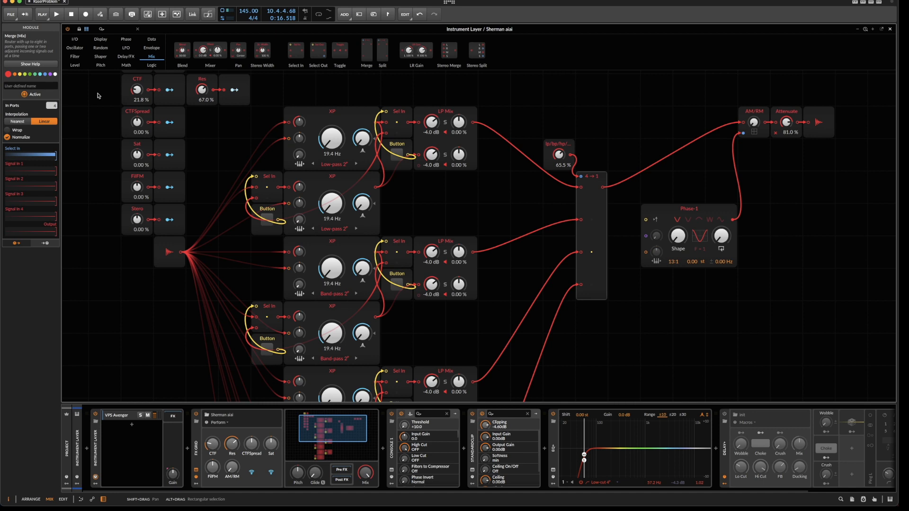
mouse_move(126, 90)
mouse_down()
mouse_move(126, 69)
mouse_move(126, 89)
mouse_move(126, 80)
mouse_up()
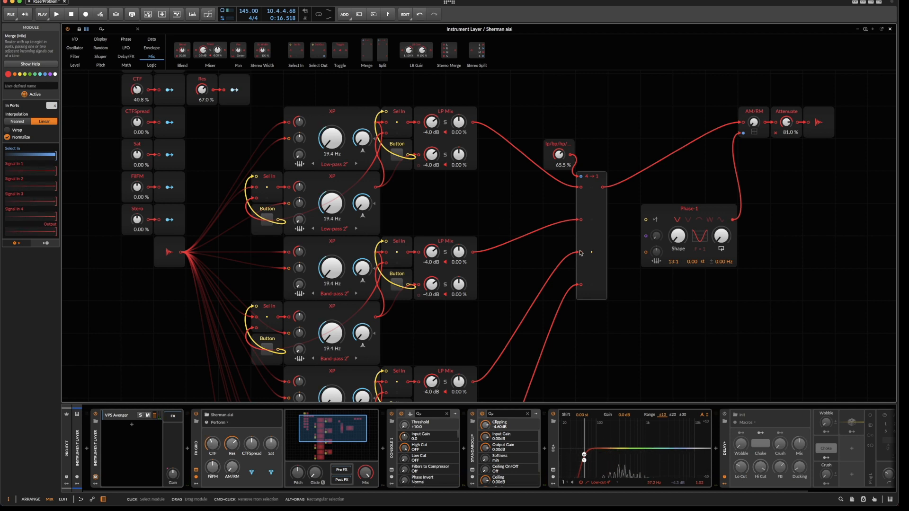
- Insert an Attenuate module at 82.0 % in the cable from the high-pass LP Mix to the Merge's third input
right_click(540, 240)
mouse_move(565, 374)
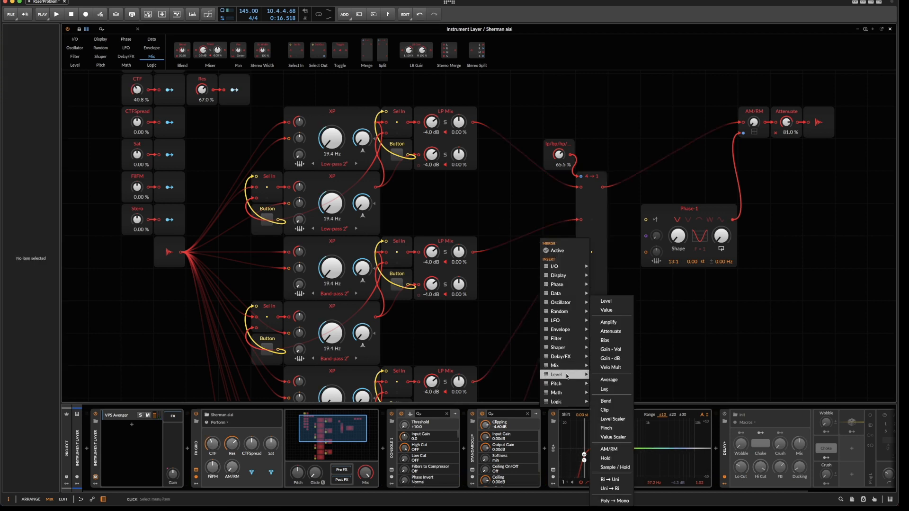
click(616, 332)
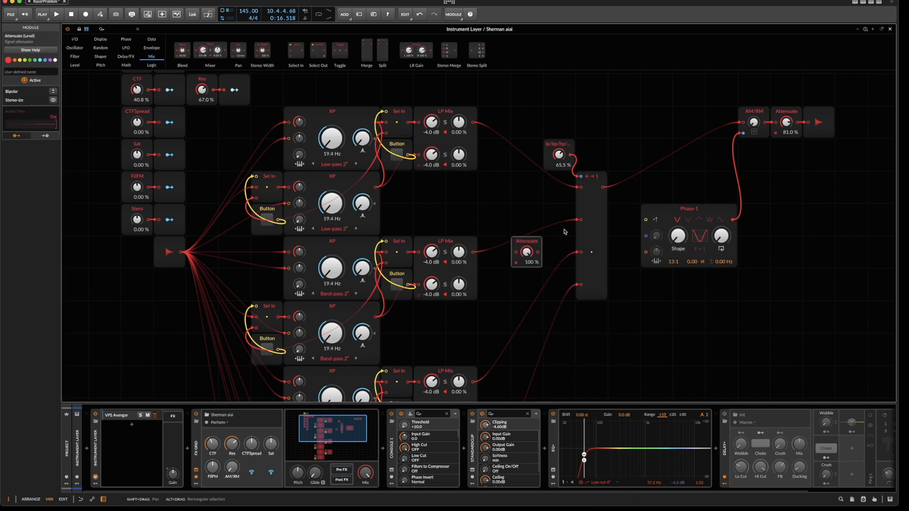
drag(517, 242, 560, 252)
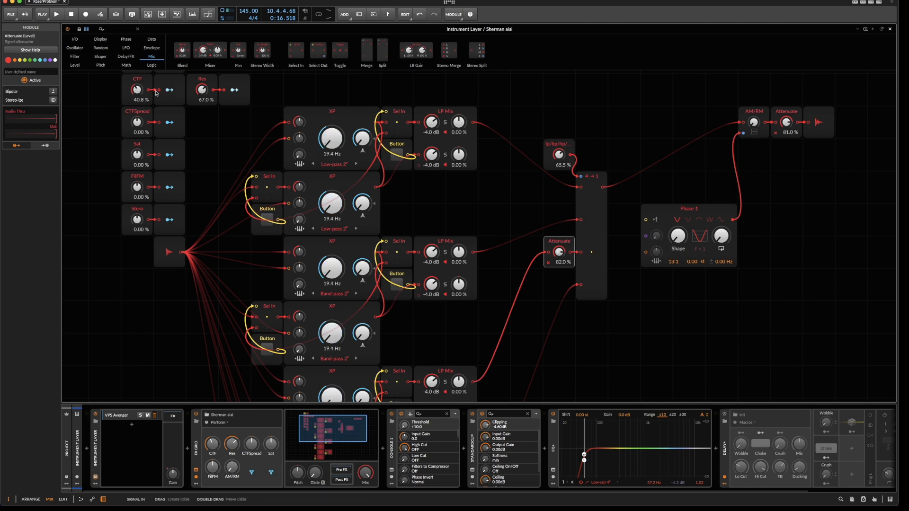
- Set CTF to 50.3 % and lp/bp/hp/notch to 27.0 %
drag(137, 89, 136, 81)
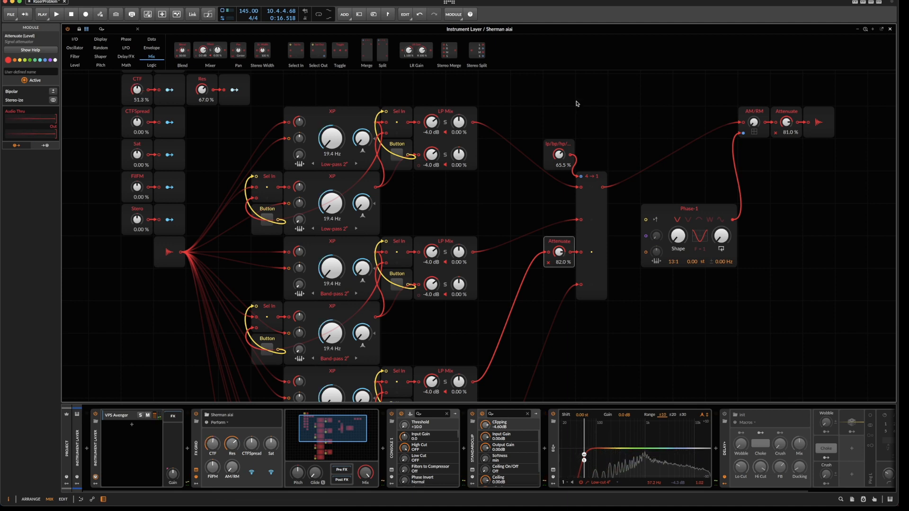
drag(559, 155, 559, 164)
drag(137, 90, 137, 89)
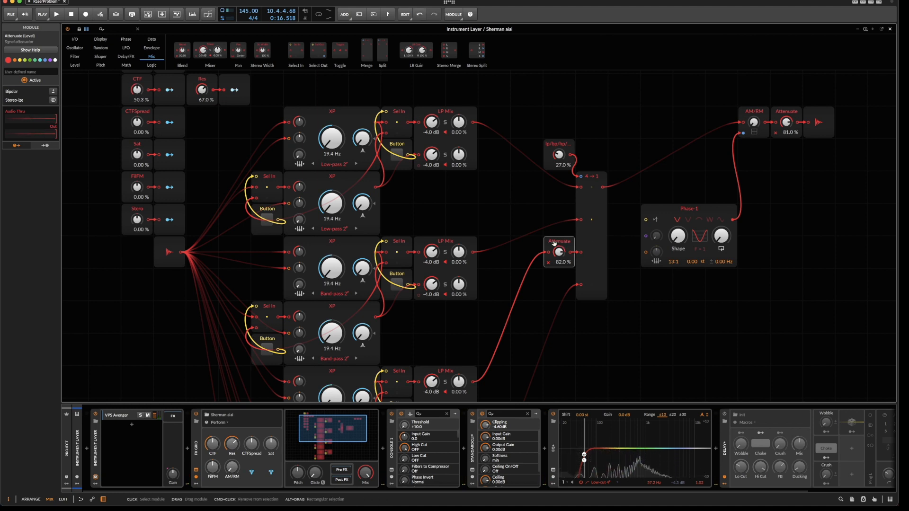
- Duplicate the Attenuate into the band-pass cable at the Merge's second input, replace the copy with Amplify and set it to 148 %
key(super+d)
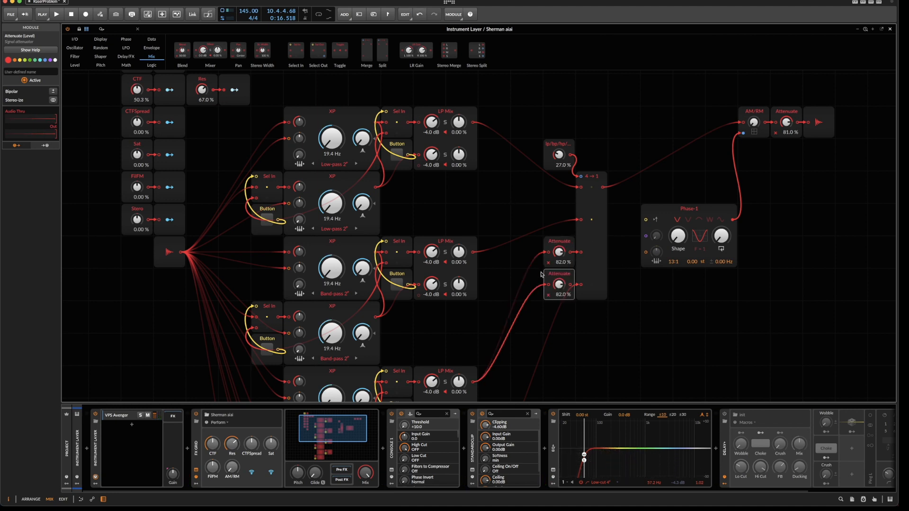
double_click(548, 284)
drag(566, 294, 559, 220)
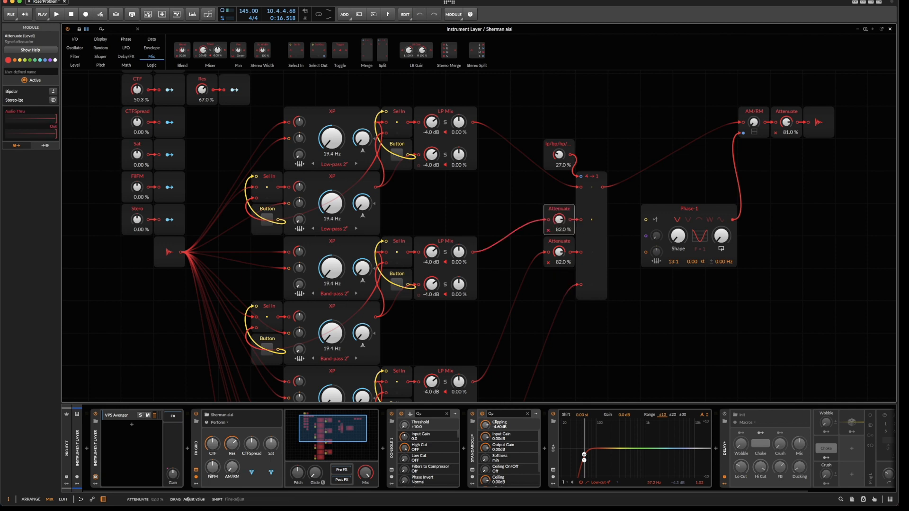
right_click(548, 212)
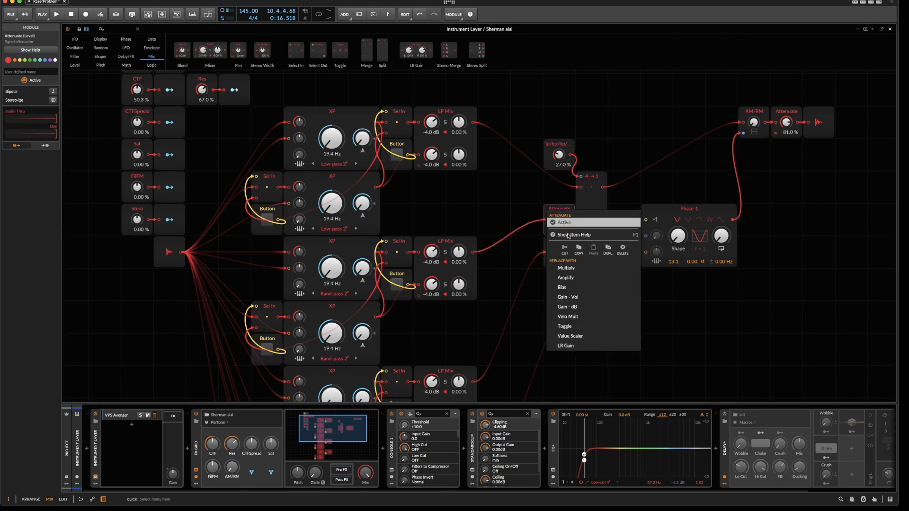
click(577, 278)
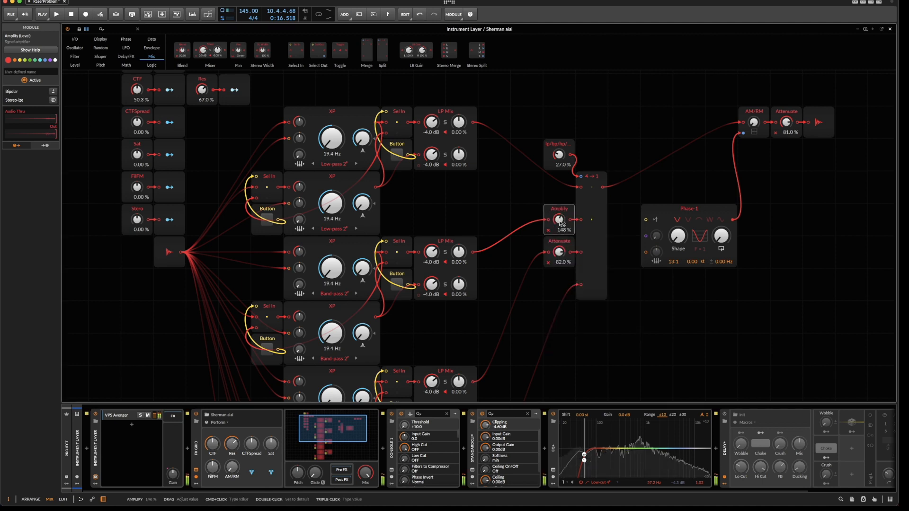
- Sweep the filter controls and settle on Res 38.5 %, lp/bp/hp/notch 15.5 % and CTF 45.3 %
drag(137, 90, 137, 91)
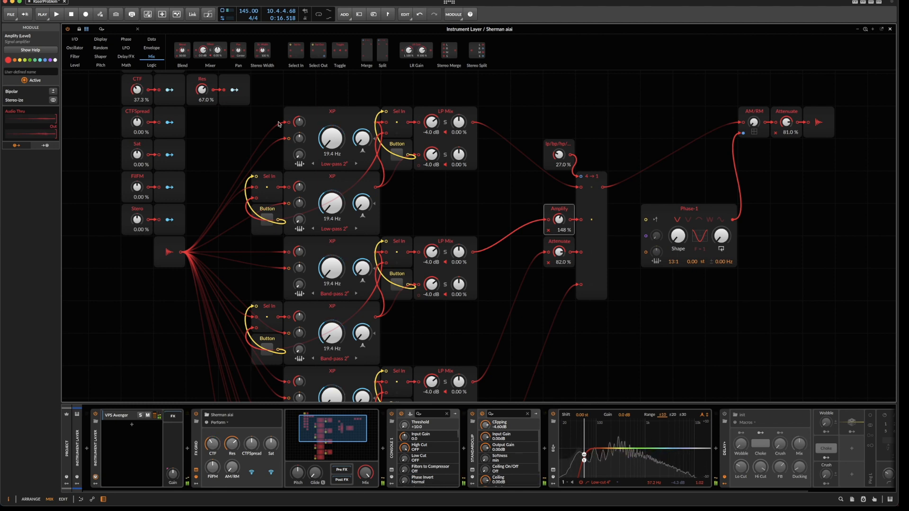
drag(558, 155, 558, 154)
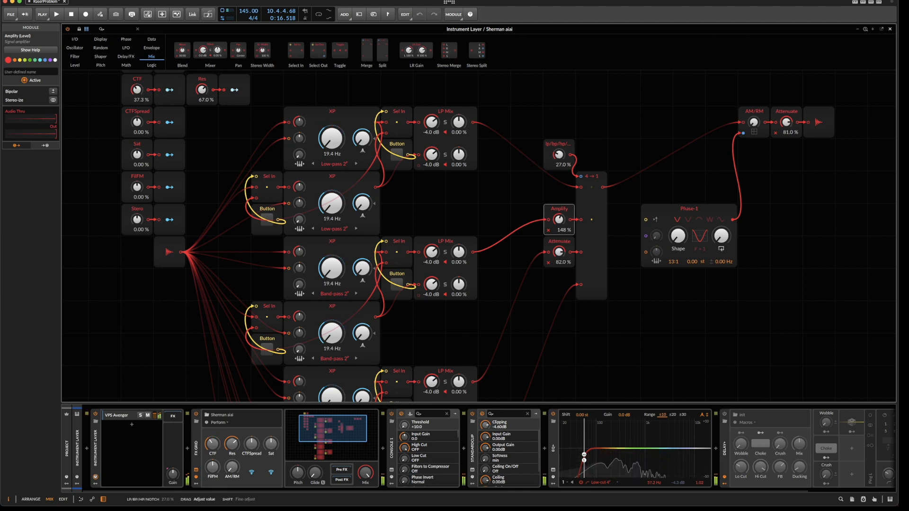
mouse_move(137, 90)
mouse_down()
mouse_move(137, 76)
mouse_move(137, 91)
mouse_up()
drag(201, 92, 201, 104)
drag(139, 89, 140, 82)
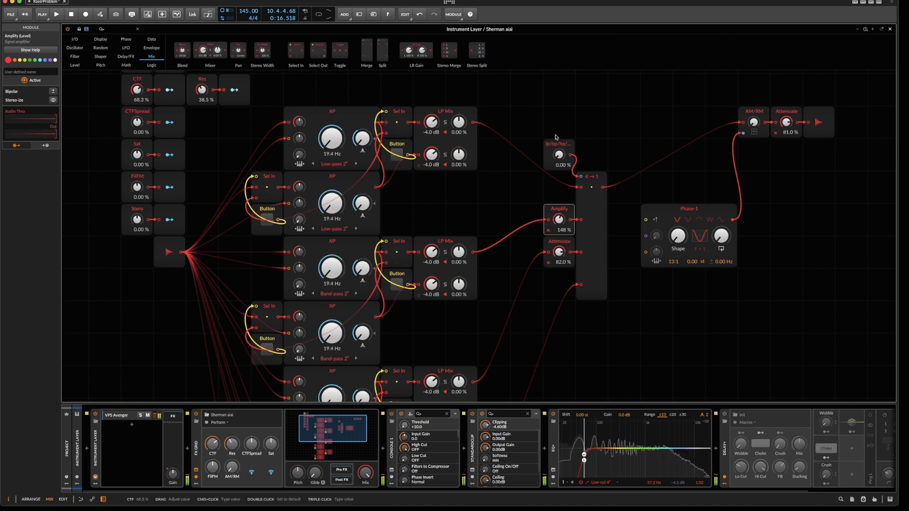
drag(559, 155, 558, 154)
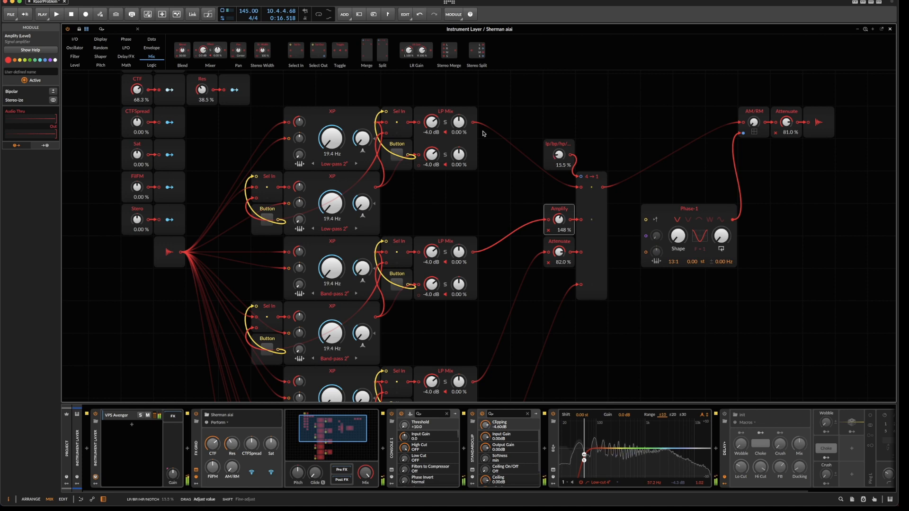
drag(137, 90, 136, 98)
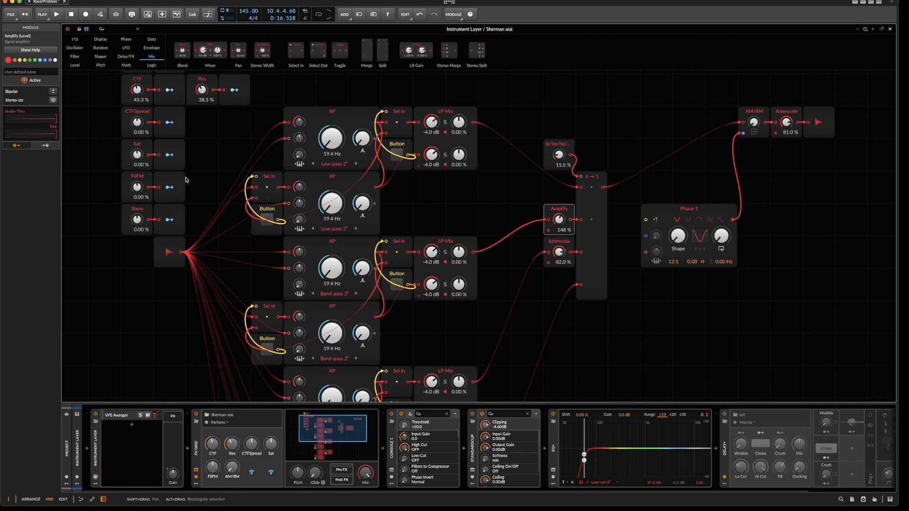
- Add an S/H LFO module in the empty grid area beside the CTFSpread, Sat and FilFM controls
scroll(186, 180, up, 4)
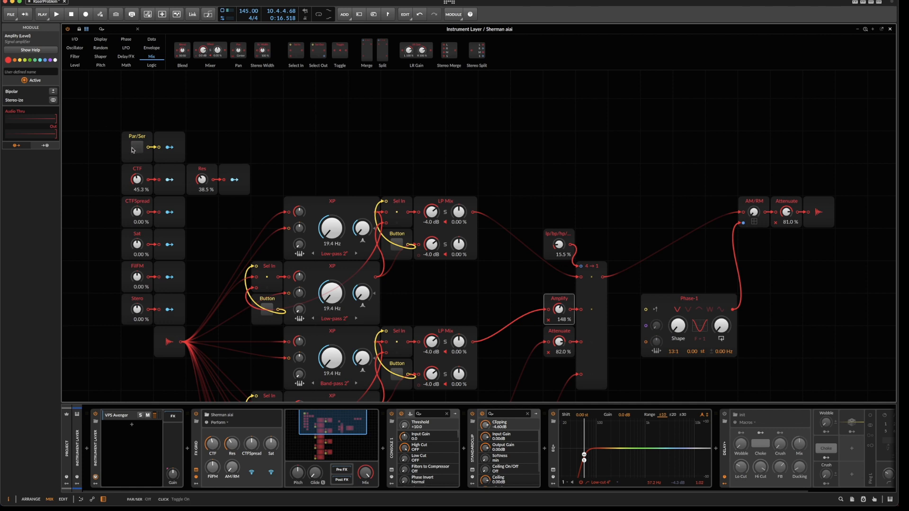
scroll(400, 122, down, 5)
scroll(400, 122, up, 2)
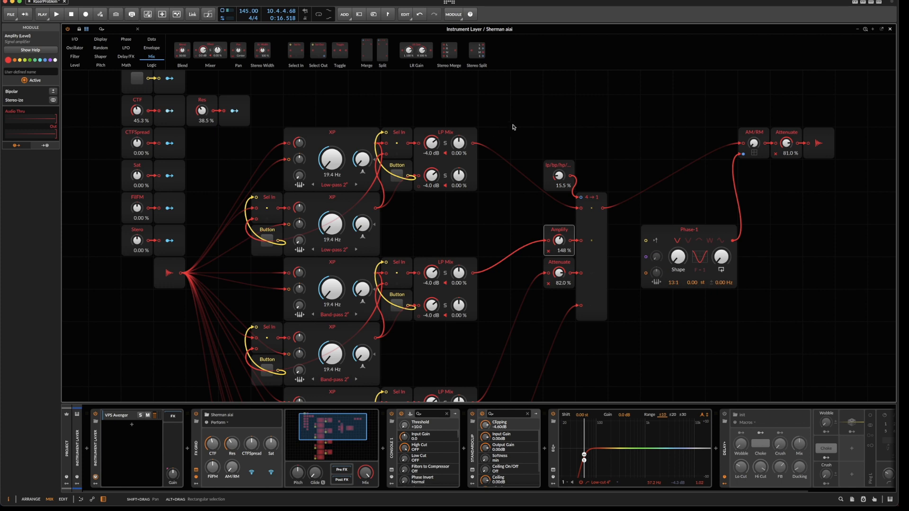
scroll(514, 125, left, 10)
scroll(514, 126, right, 7)
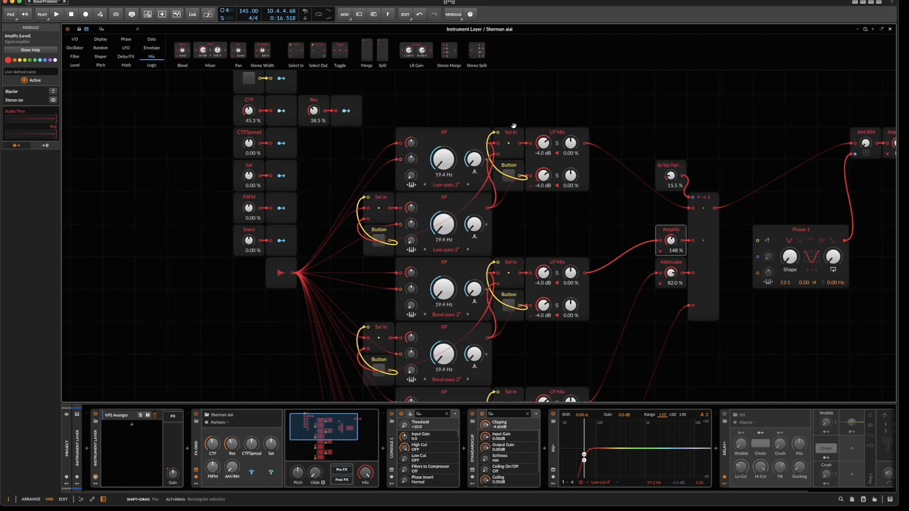
scroll(514, 126, left, 5)
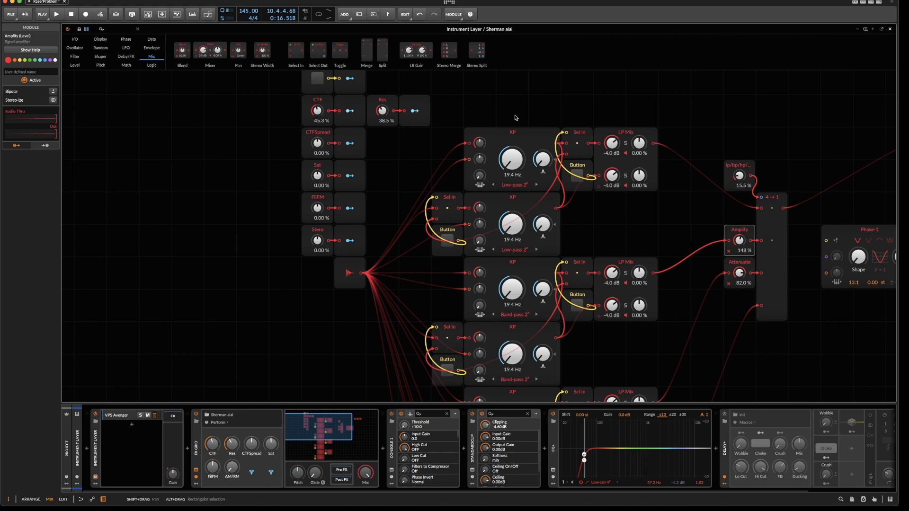
scroll(515, 117, up, 1)
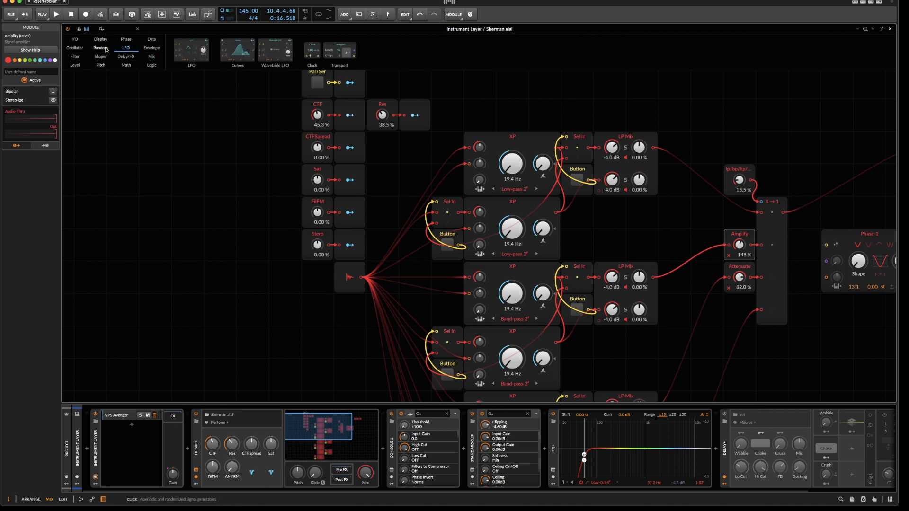
mouse_move(106, 49)
drag(211, 46, 147, 195)
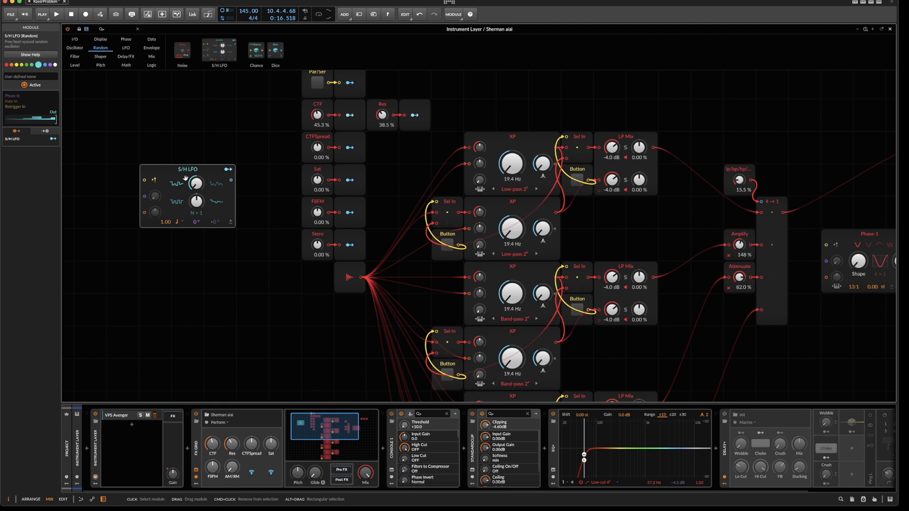
- Add a Modulator Out module and place it beside the S/H LFO with a gap between the two
right_click(198, 147)
mouse_move(223, 173)
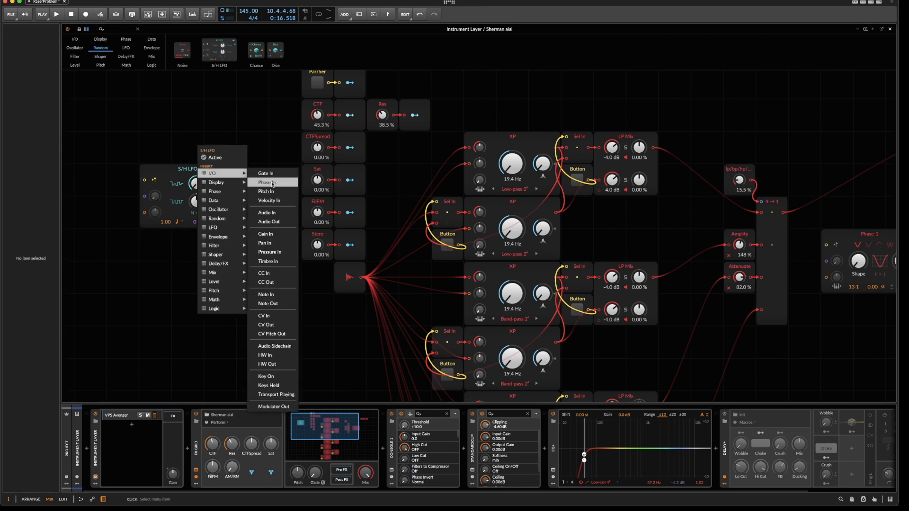
click(273, 406)
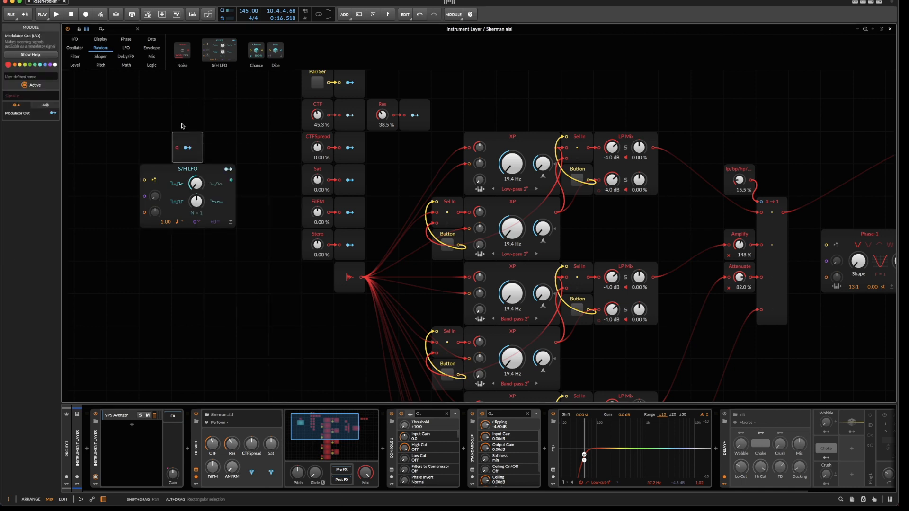
drag(189, 137, 171, 167)
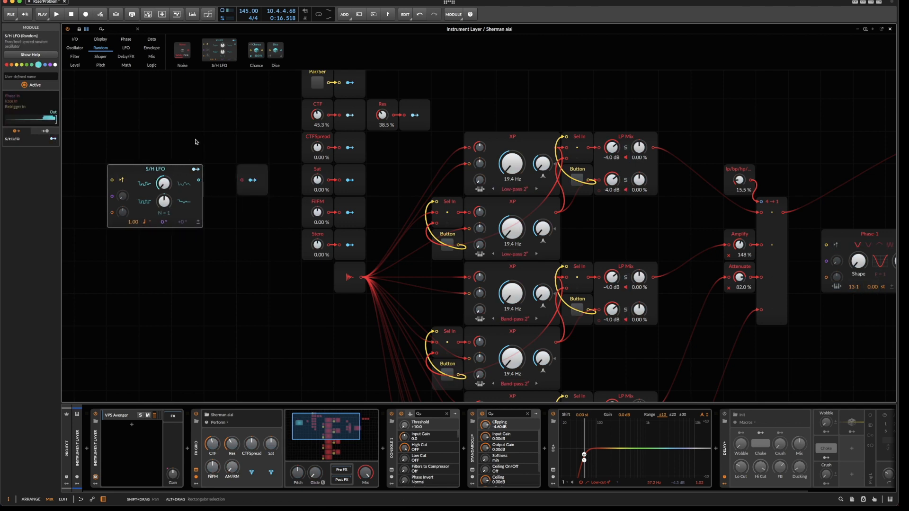
- Add an Attenuate module between the S/H LFO and the Modulator Out and name it RNDCtf
right_click(196, 142)
mouse_move(227, 275)
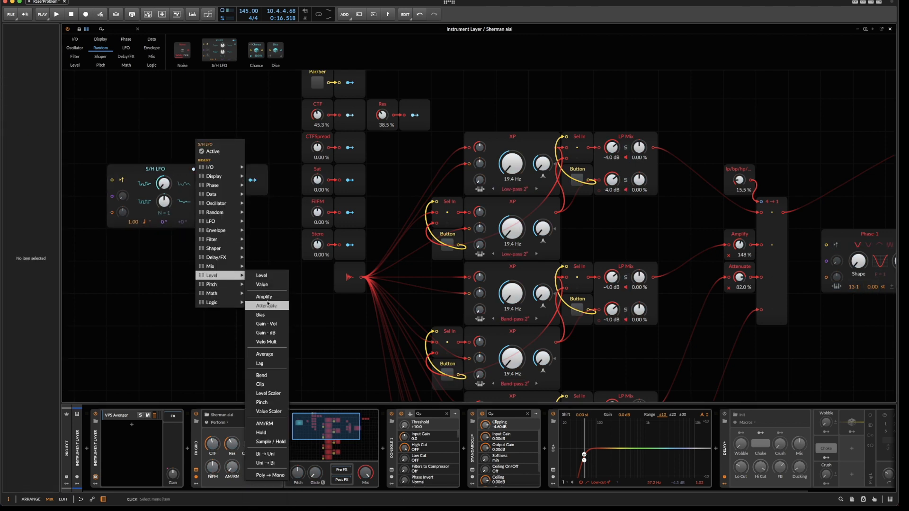
click(268, 305)
drag(183, 140, 220, 227)
scroll(231, 178, up, 4)
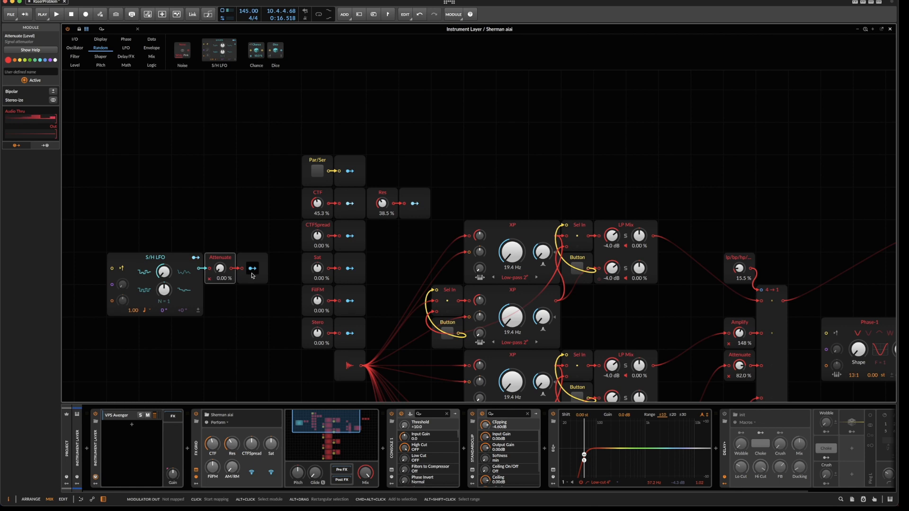
click(40, 71)
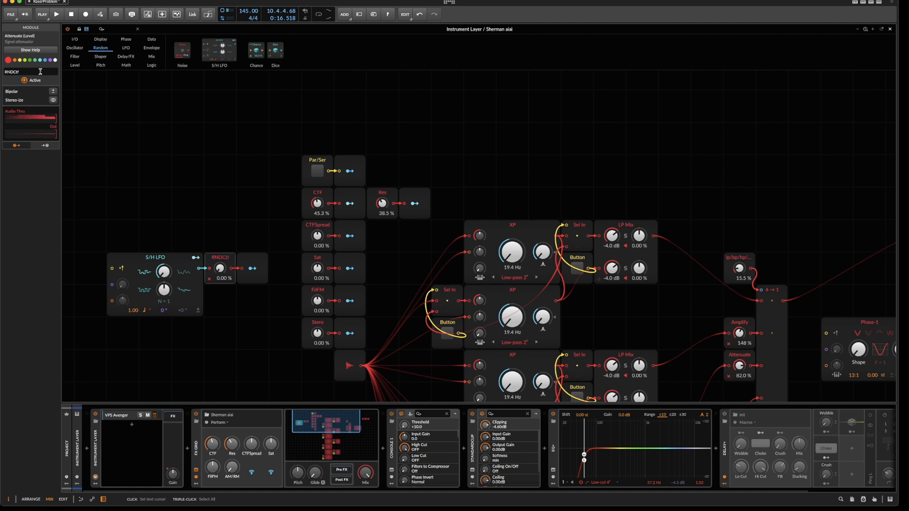
- Duplicate the RNDCtf Attenuate together with its Modulator Out and rename the copied Attenuate RNDSpread
shift+click(258, 266)
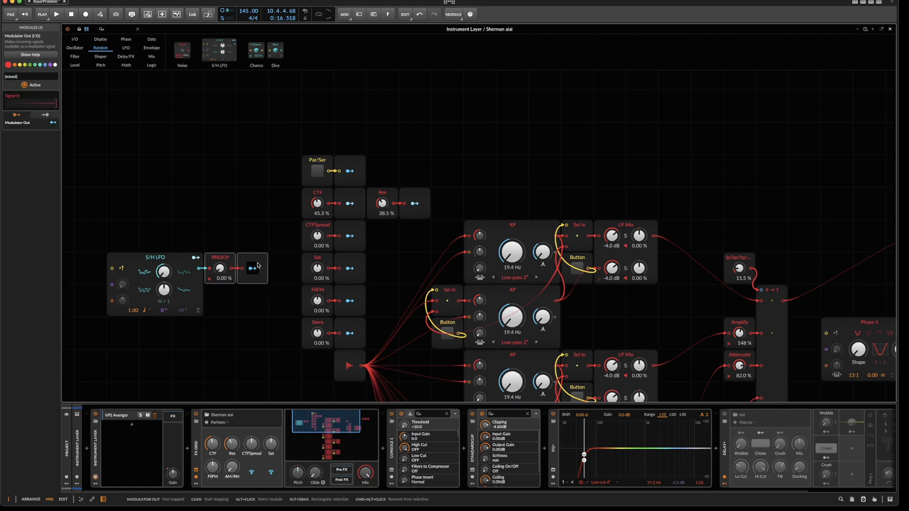
key(super+d)
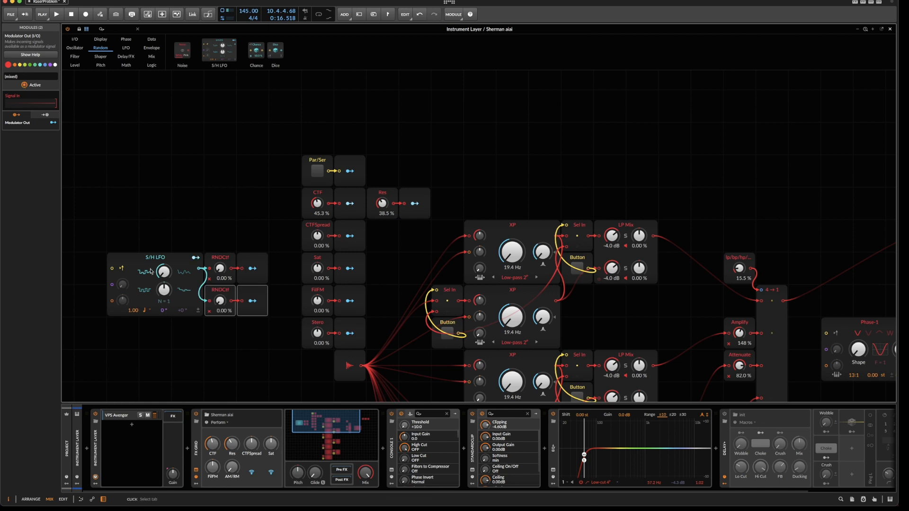
click(214, 291)
drag(13, 71, 30, 74)
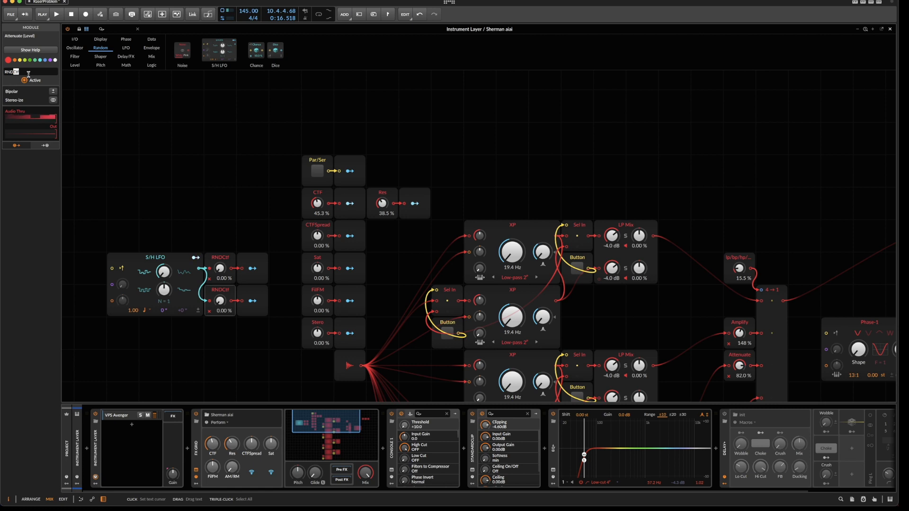
text(Spread)
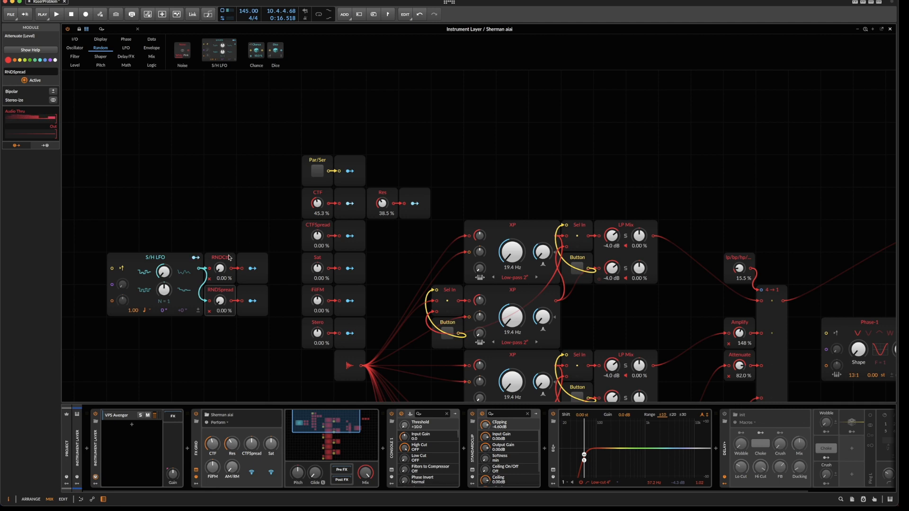
- Map the RNDCtf Modulator Out to the CTF knob and the RNDSpread Modulator Out to CTFSpread
drag(253, 268, 318, 204)
click(253, 301)
click(317, 236)
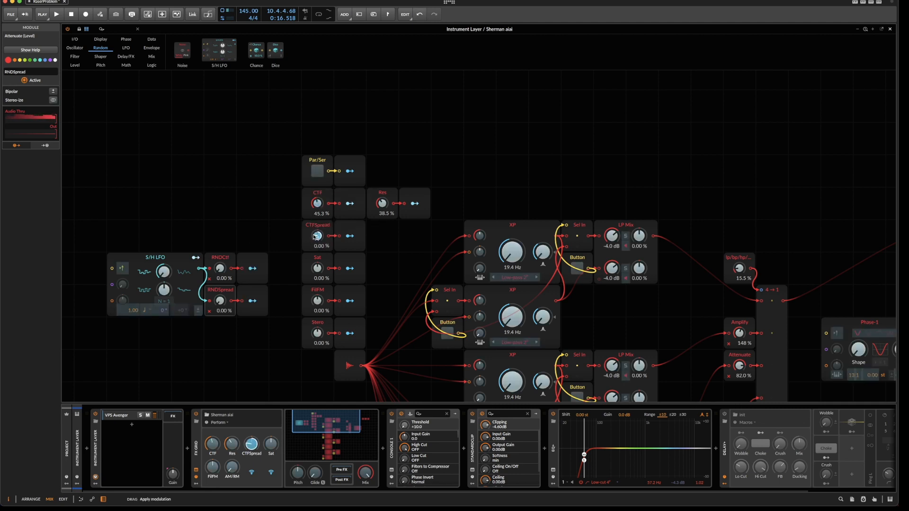
click(250, 302)
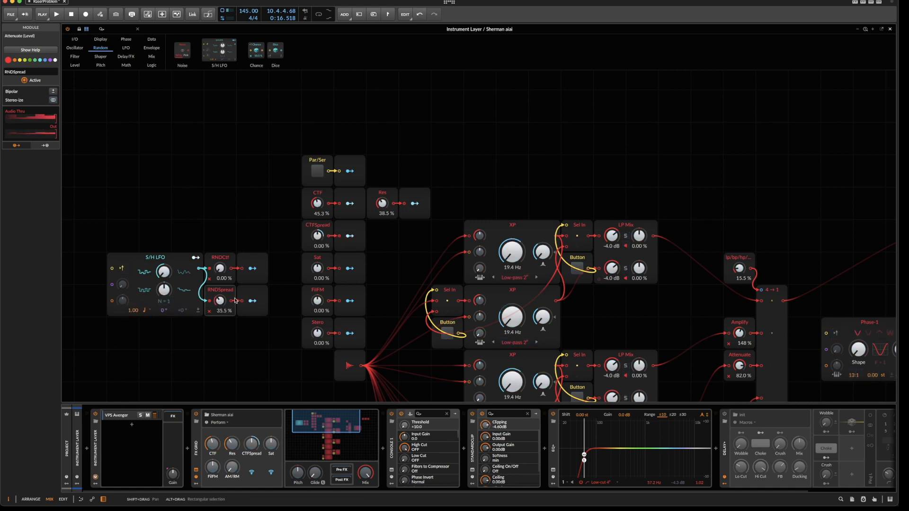
- Reset RNDSpread to 0 % and set the S/H LFO's timebase to Hold
double_click(220, 309)
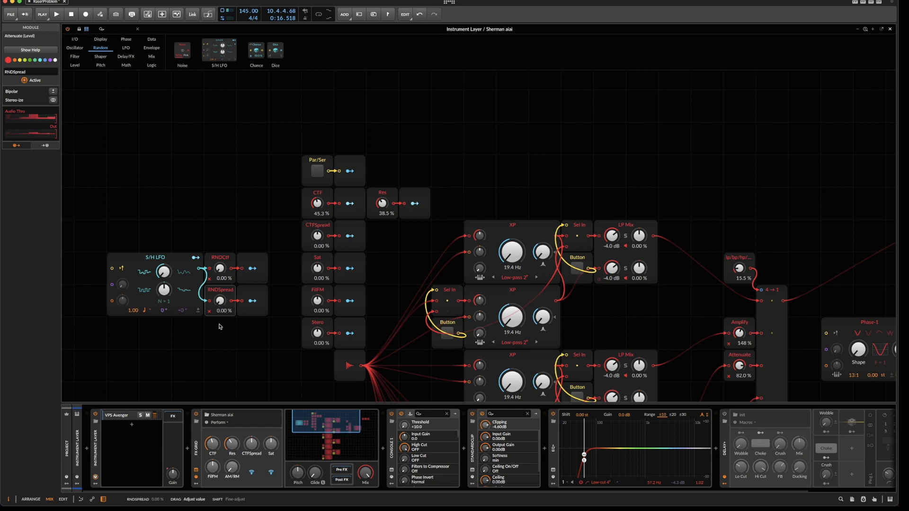
click(146, 311)
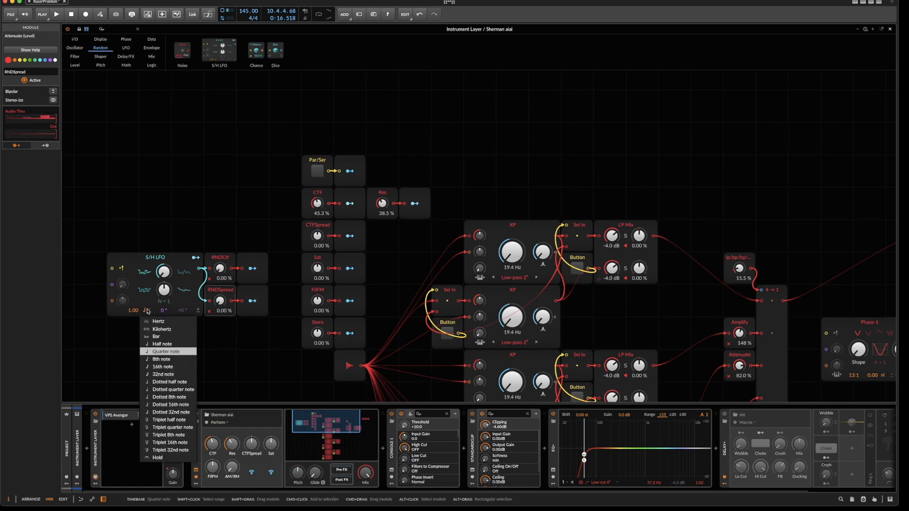
click(157, 458)
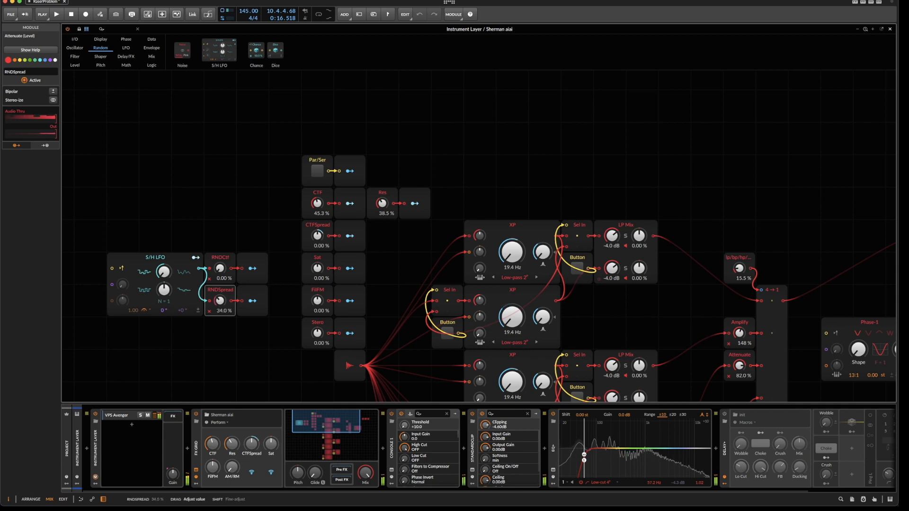
- Audition RNDSpread at 35.5 % and RNDCtf at 35.0 %, set CTF to 50.3 %, and return RNDCtf to 0 %
drag(220, 302, 220, 287)
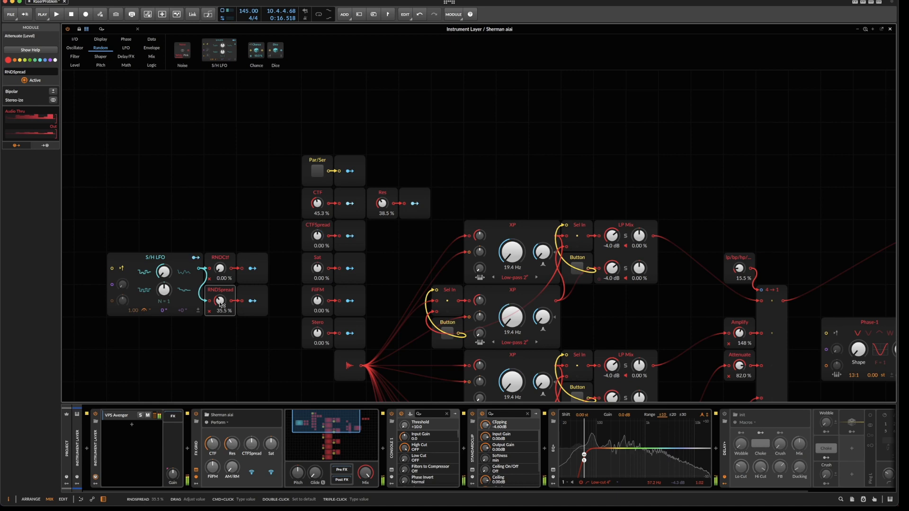
drag(218, 271, 219, 256)
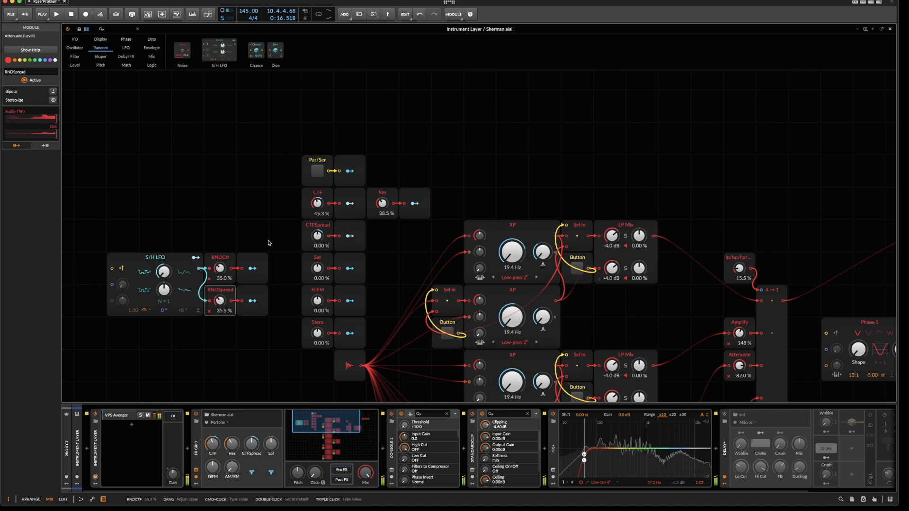
drag(317, 204, 317, 201)
drag(220, 269, 221, 323)
- Duplicate the S/H LFO with its two Attenuates and Modulator Outs, and replace the copied S/H LFO with an LFO
scroll(205, 269, down, 2)
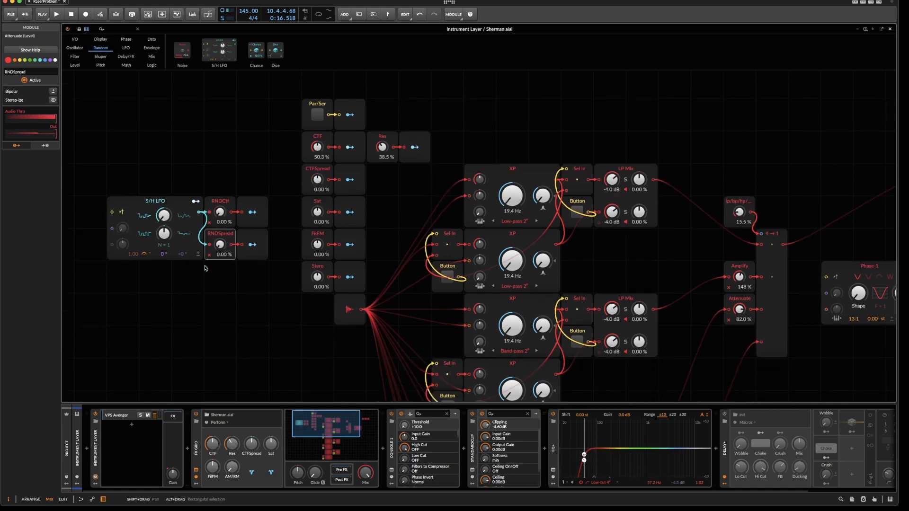
drag(112, 180, 252, 244)
key(ctrl+d)
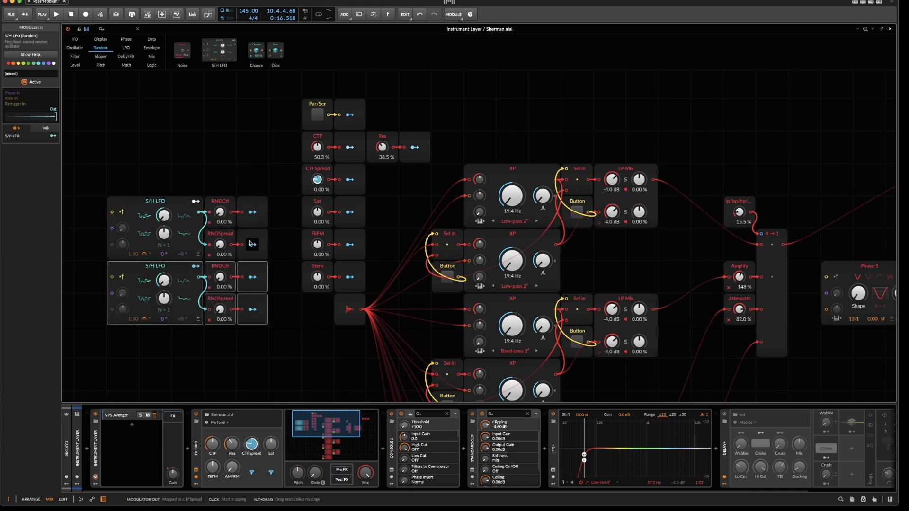
click(145, 274)
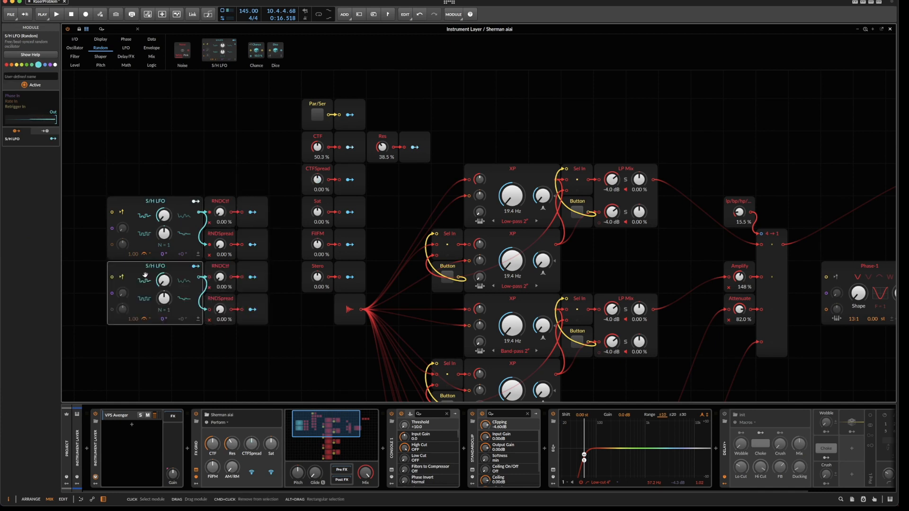
right_click(153, 274)
click(180, 334)
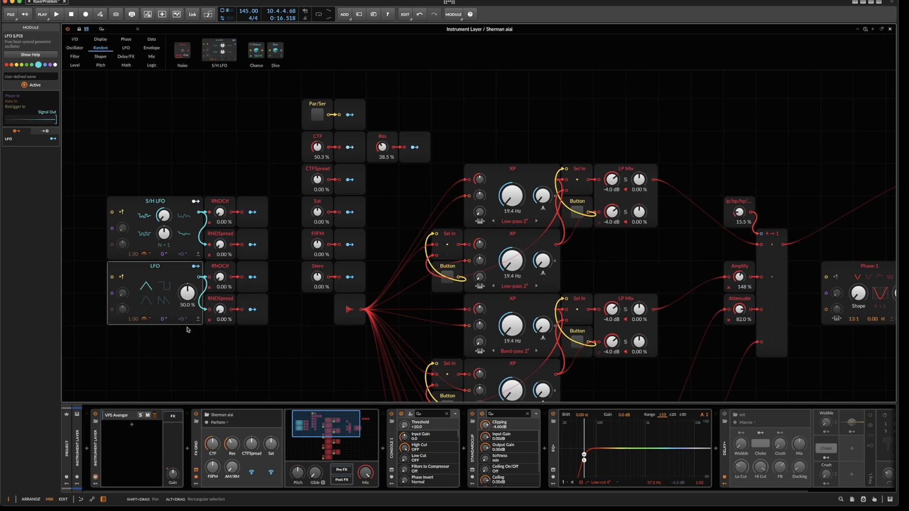
- Rename the two Attenuates behind the LFO to LFOCtf and LFOSpread
click(225, 274)
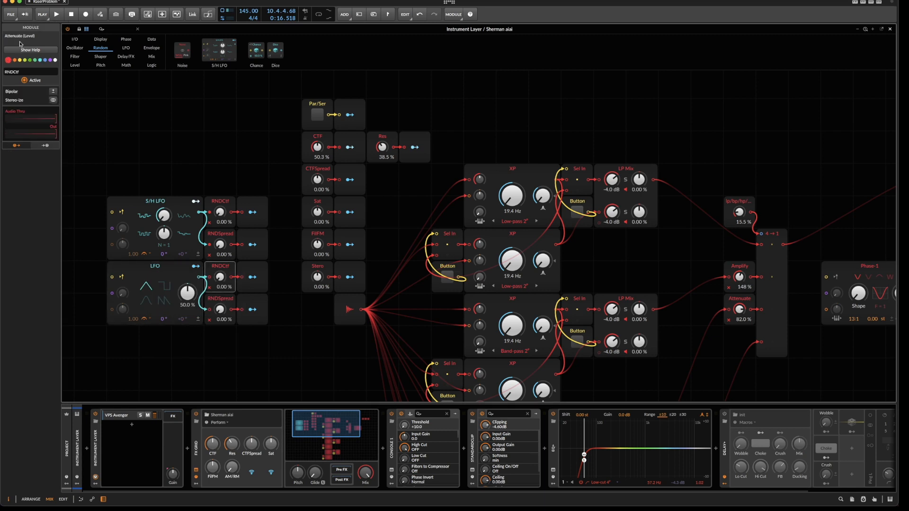
drag(11, 72, 1, 71)
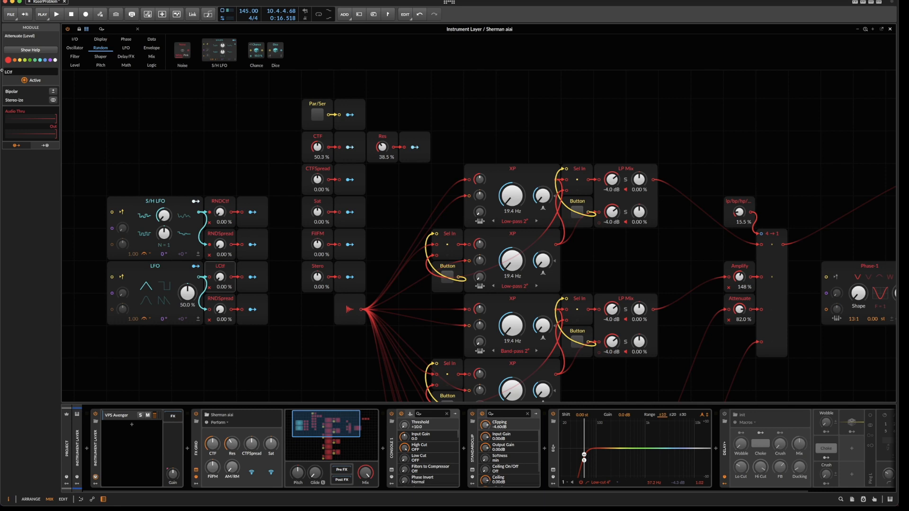
click(219, 299)
drag(15, 72, 1, 71)
- Map the LFOCtf Modulator Out to CTF at about 91 % and the LFOSpread Modulator Out to CTFSpread
click(253, 277)
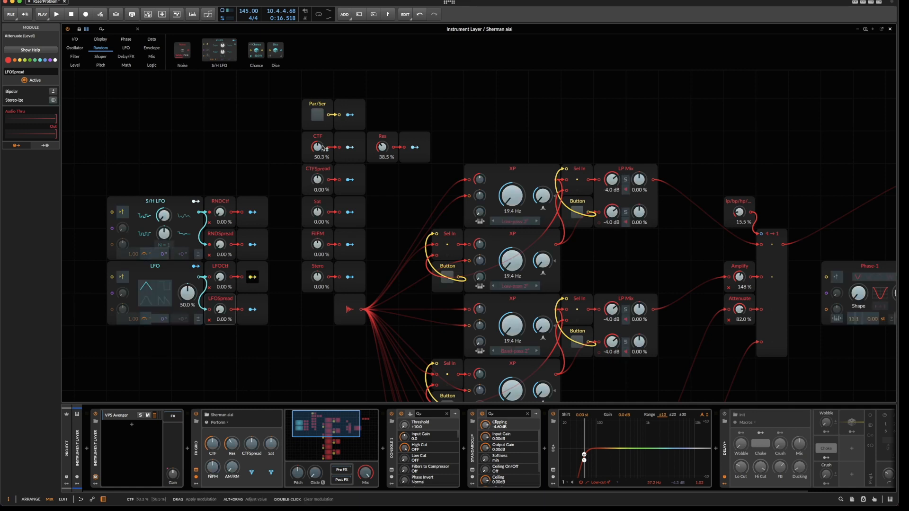
drag(323, 148, 323, 114)
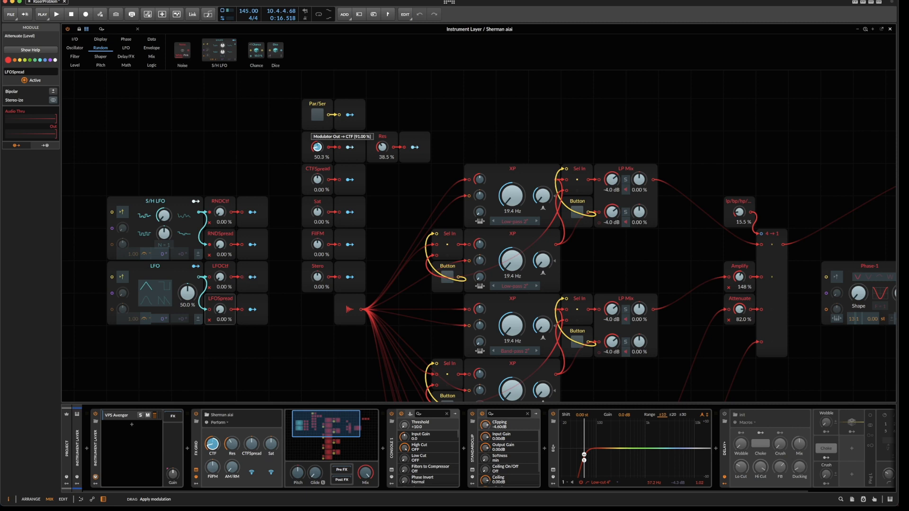
drag(324, 113, 324, 112)
click(253, 278)
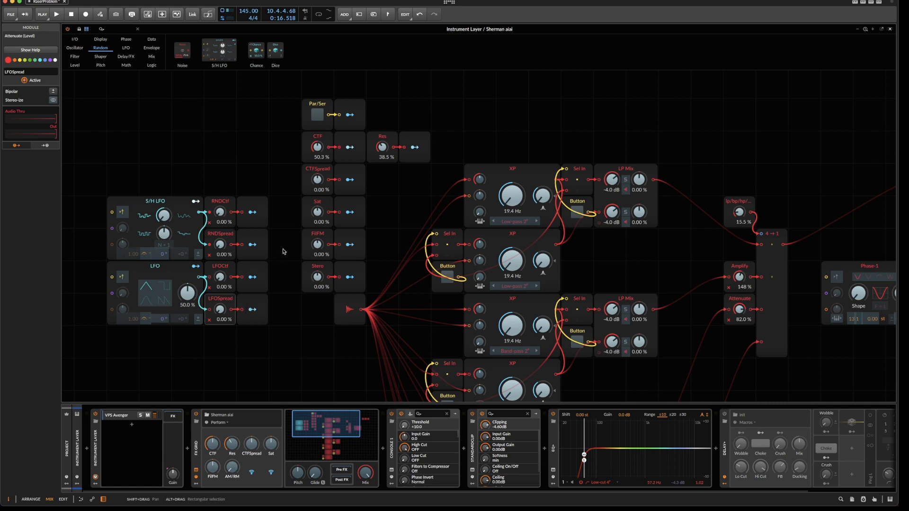
drag(322, 184, 322, 181)
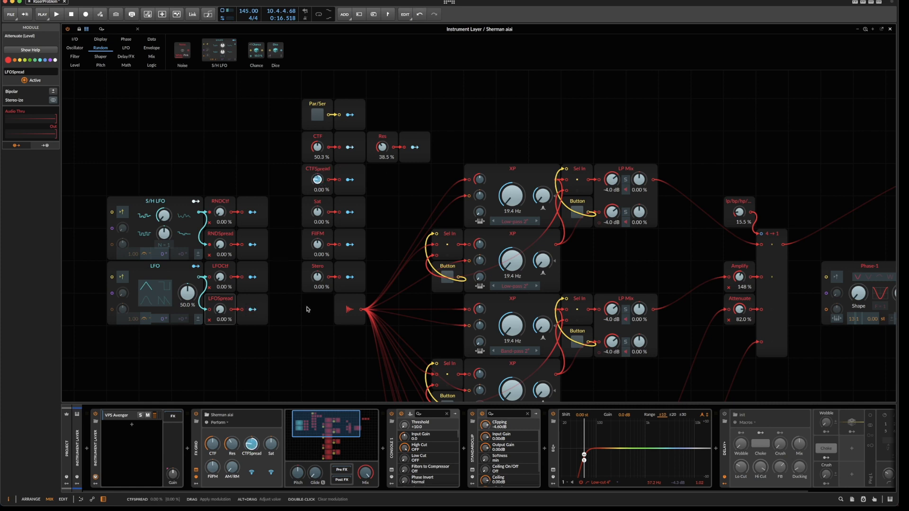
click(258, 310)
click(258, 310)
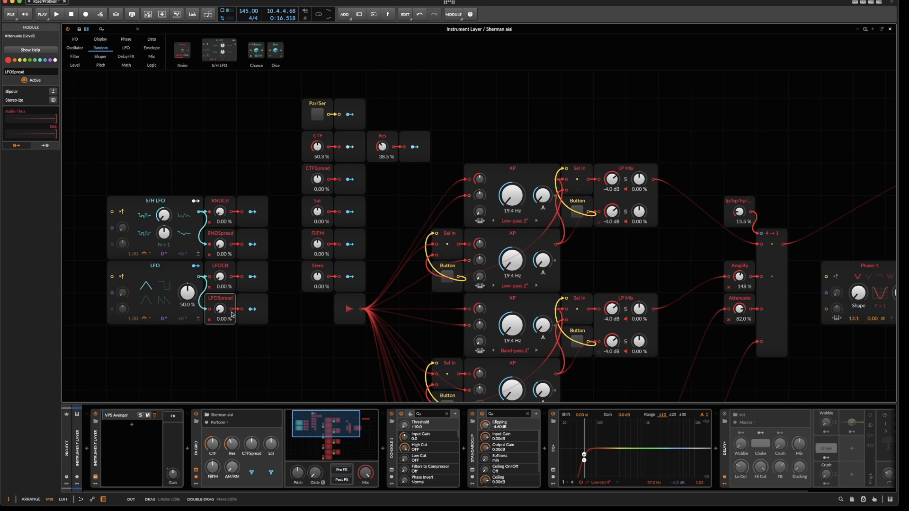
- Make the LFOCtf Attenuate bipolar, choose the Tooth waveshape for the LFO and raise LFOCtf to 47.0 %
right_click(221, 299)
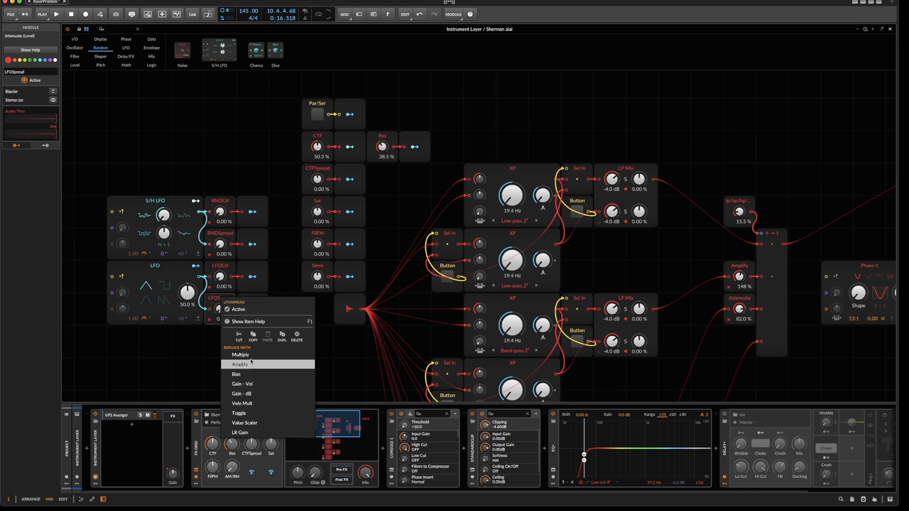
click(212, 337)
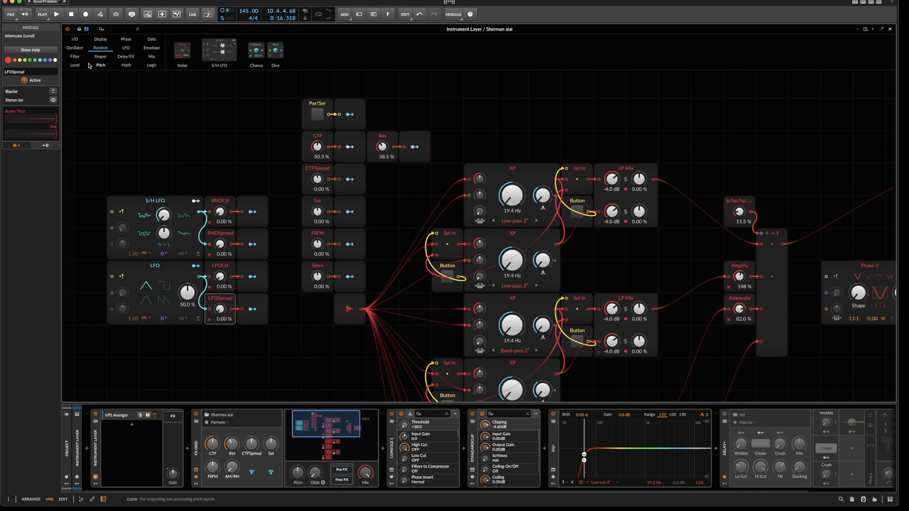
click(220, 264)
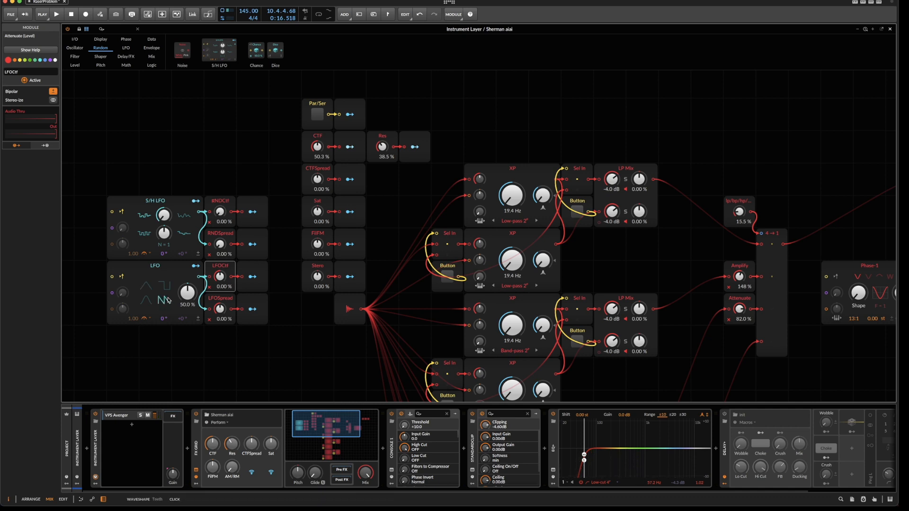
drag(220, 276, 219, 249)
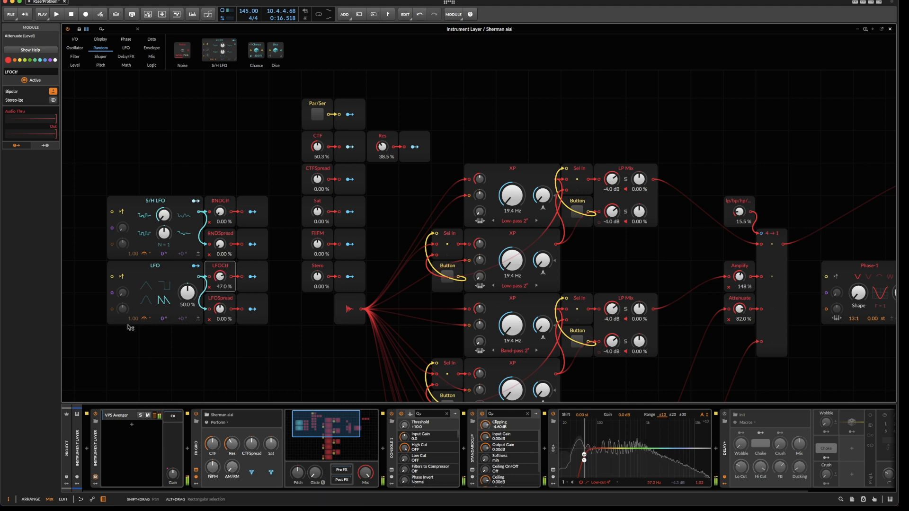
- Set the LFO's timebase to Bar and bring LFOCtf back down to 0 %
click(144, 319)
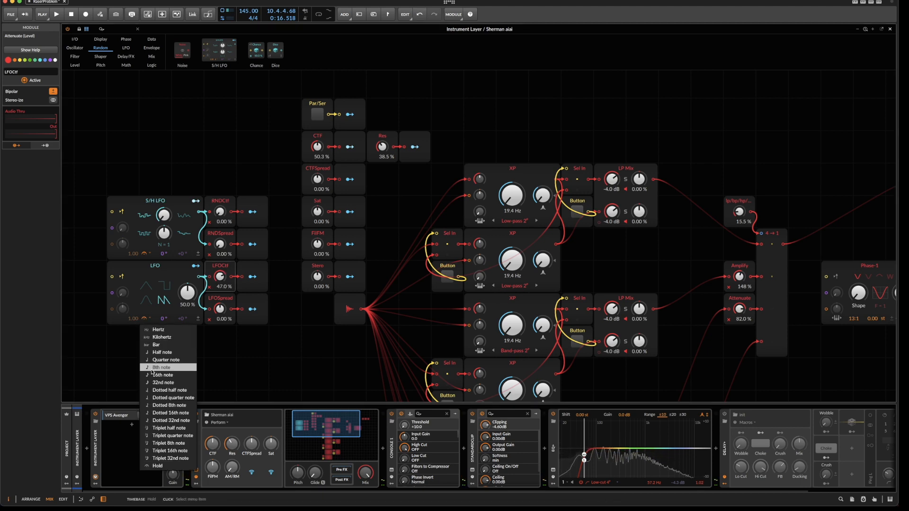
click(164, 345)
drag(224, 278, 225, 306)
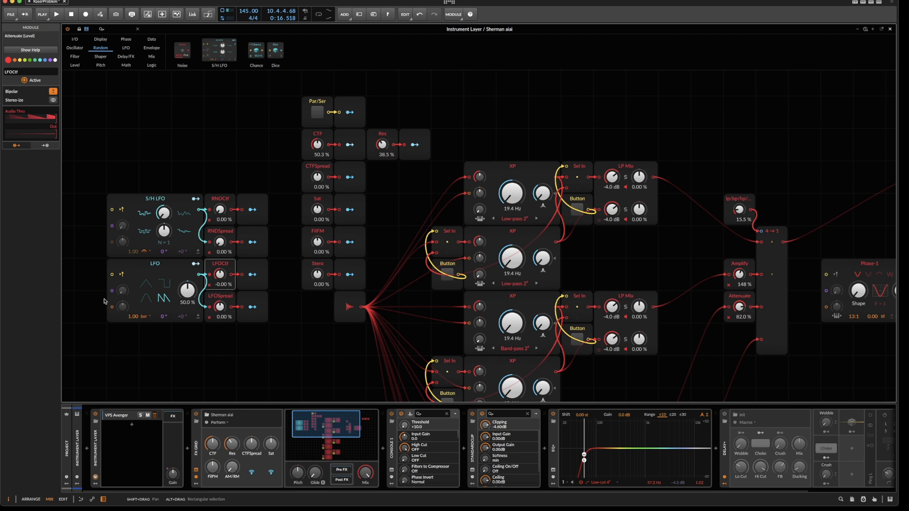
- Set the LFO's rate timebase to Kilohertz after trying Hertz
scroll(108, 265, down, 3)
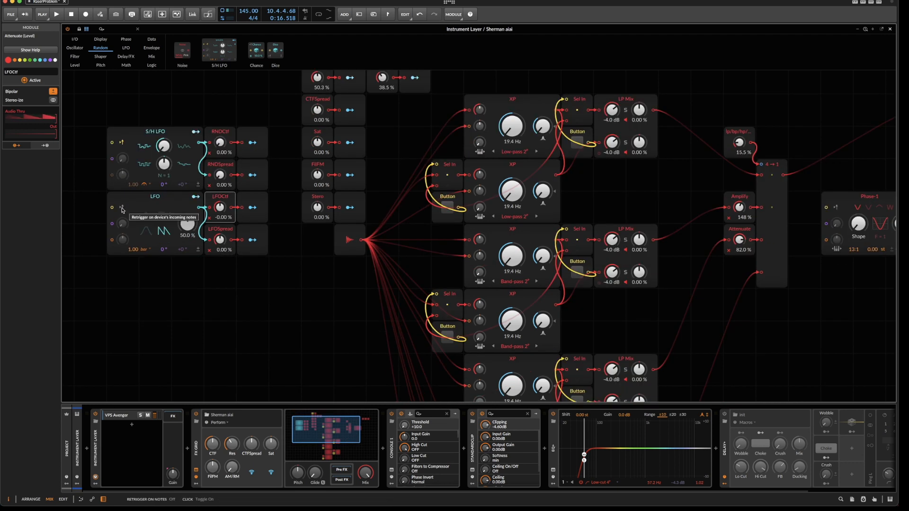
drag(134, 254, 134, 251)
click(143, 250)
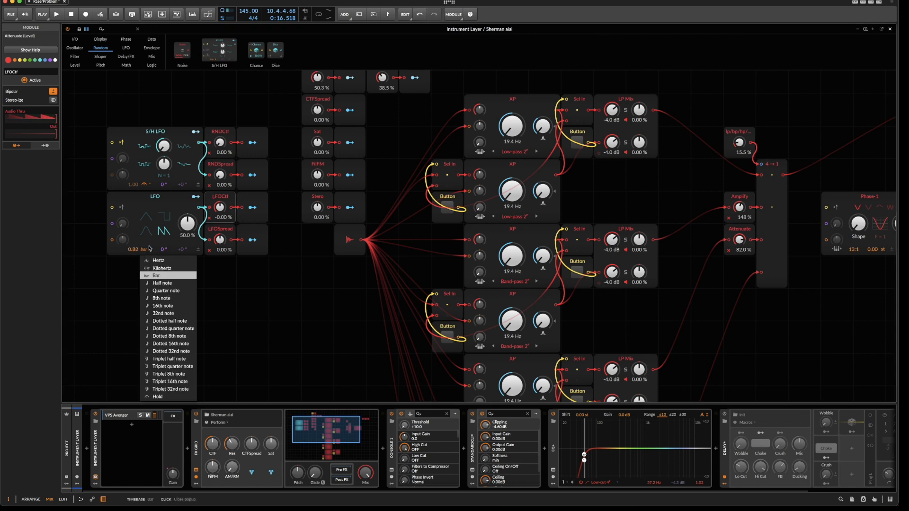
click(159, 261)
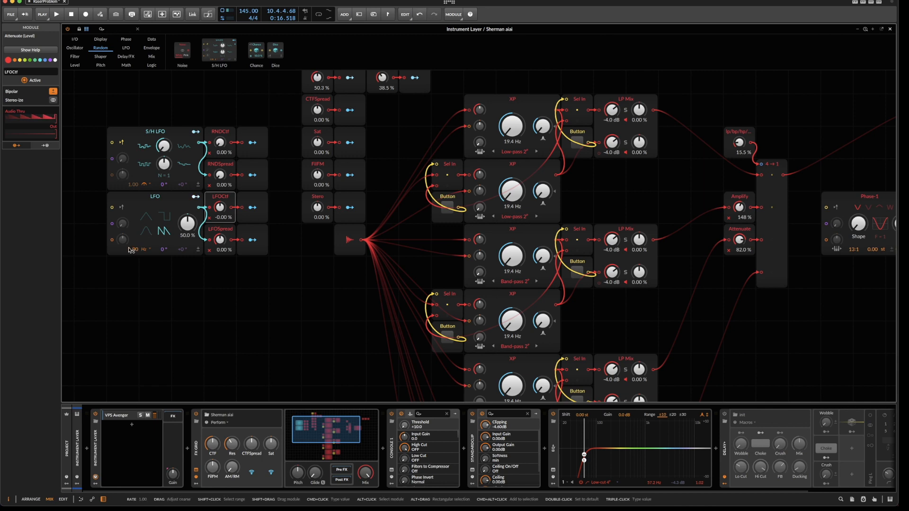
click(144, 249)
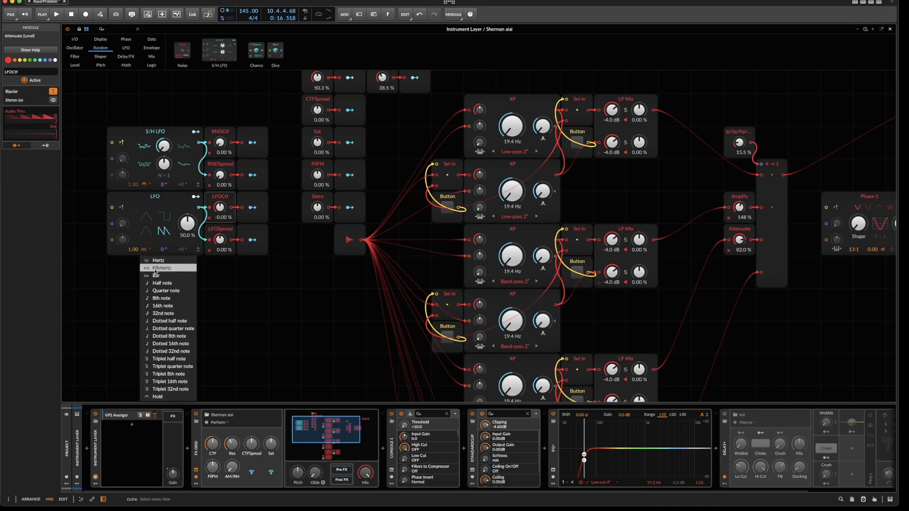
click(155, 269)
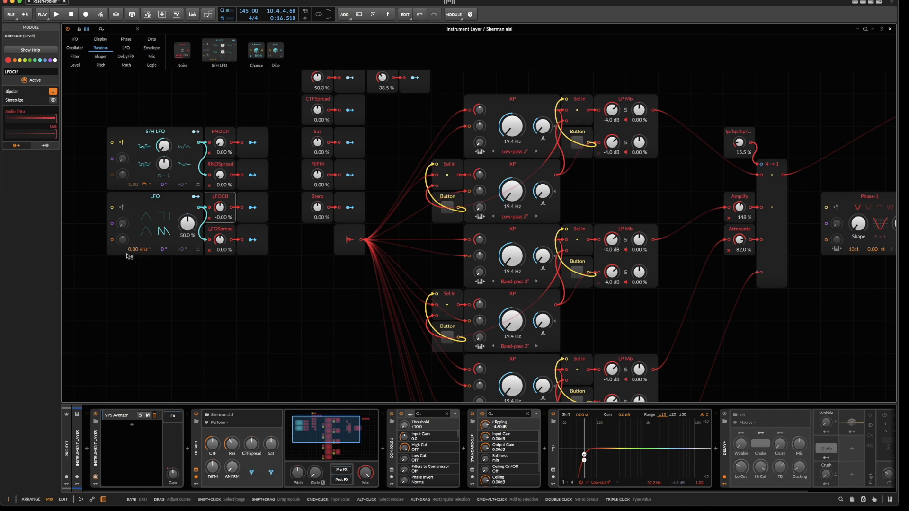
scroll(127, 254, down, 1)
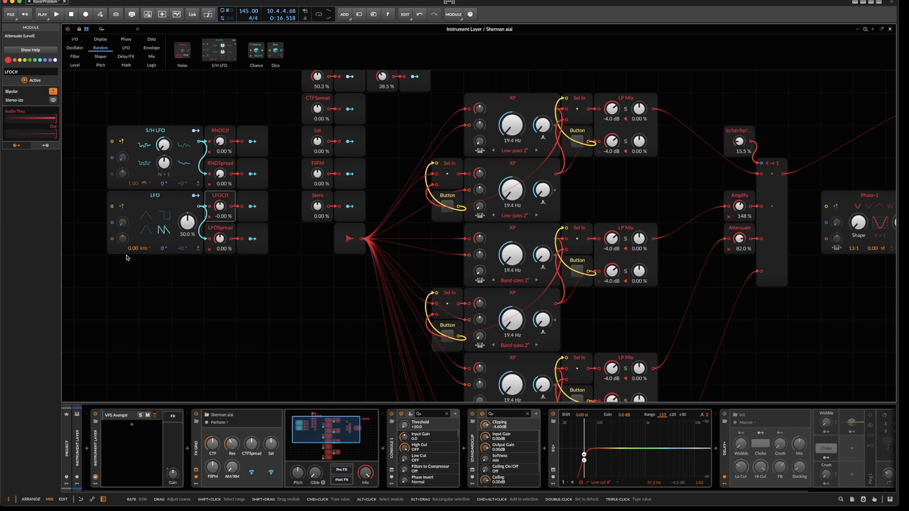
- Insert a Level module below the LFO and place a Modulator Out directly beside it, fed by the Level
right_click(123, 265)
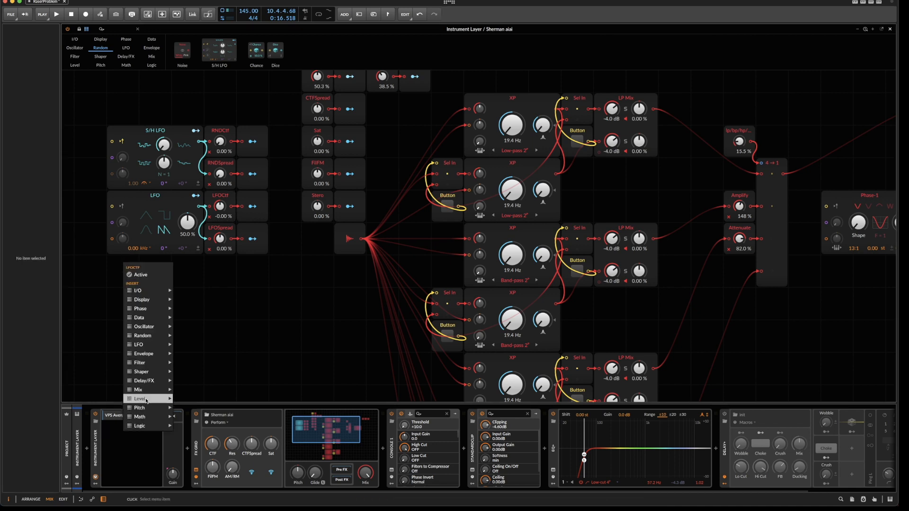
mouse_move(142, 399)
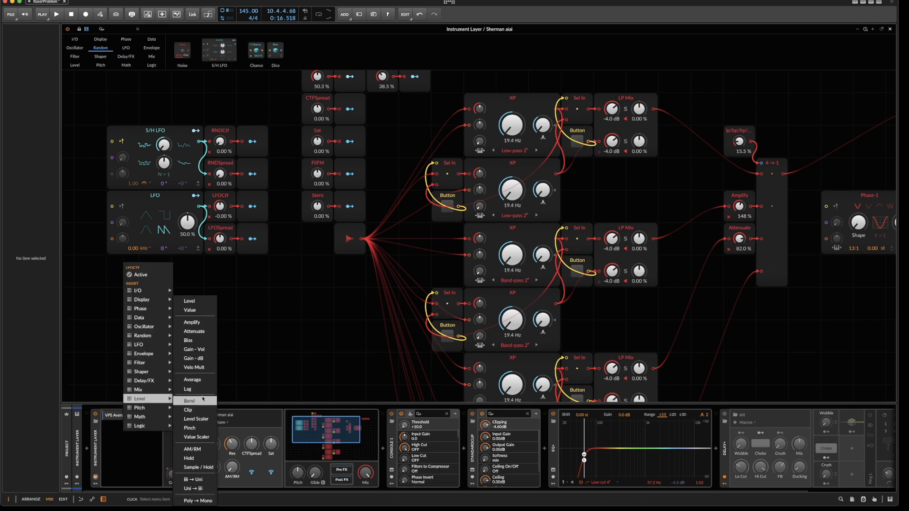
click(210, 302)
right_click(154, 265)
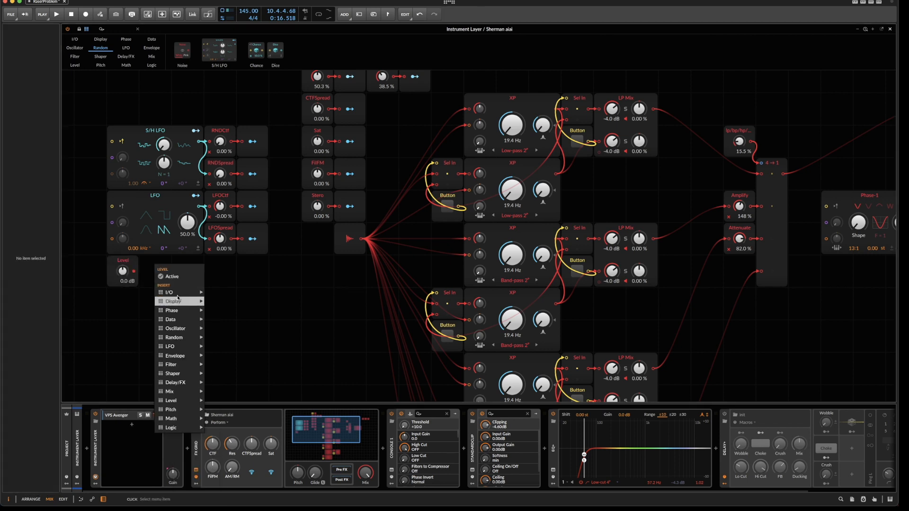
mouse_move(189, 293)
click(235, 500)
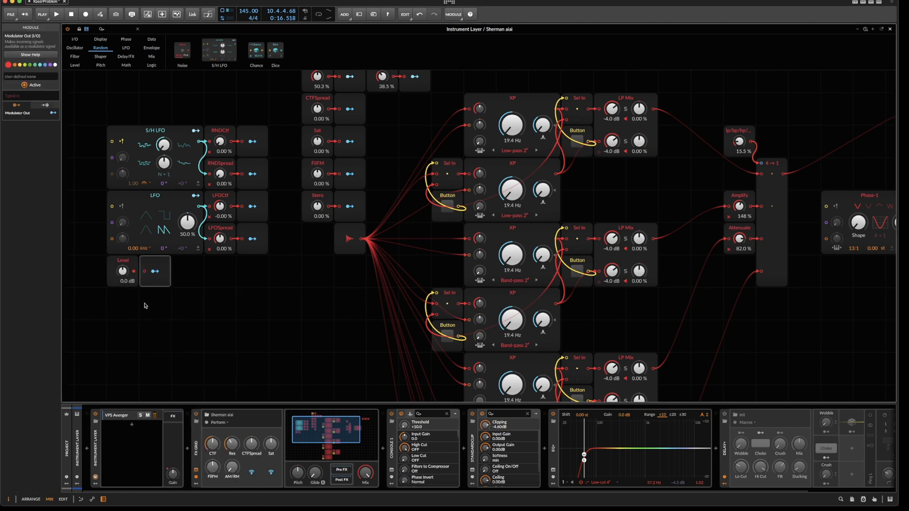
- Map the new Modulator Out to the LFO's Rate at 32.00 and replace the Level module with a Value module
drag(135, 249, 135, 230)
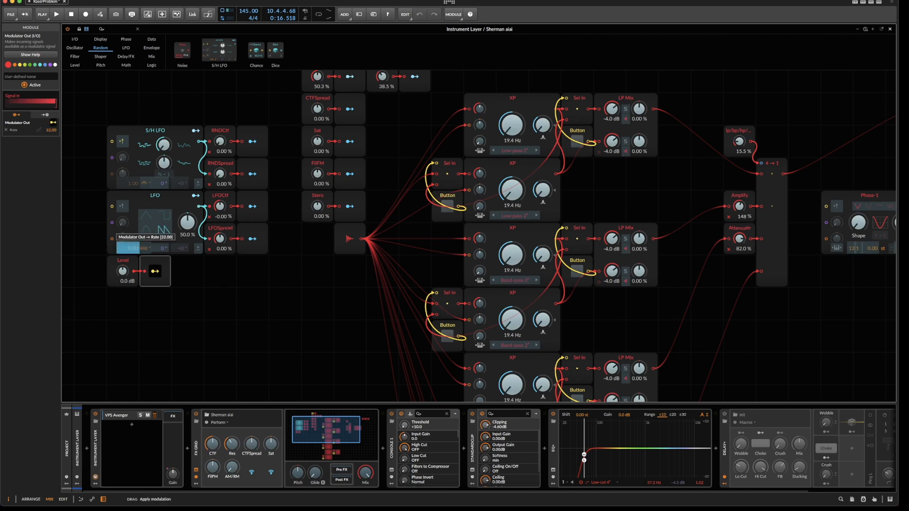
click(155, 271)
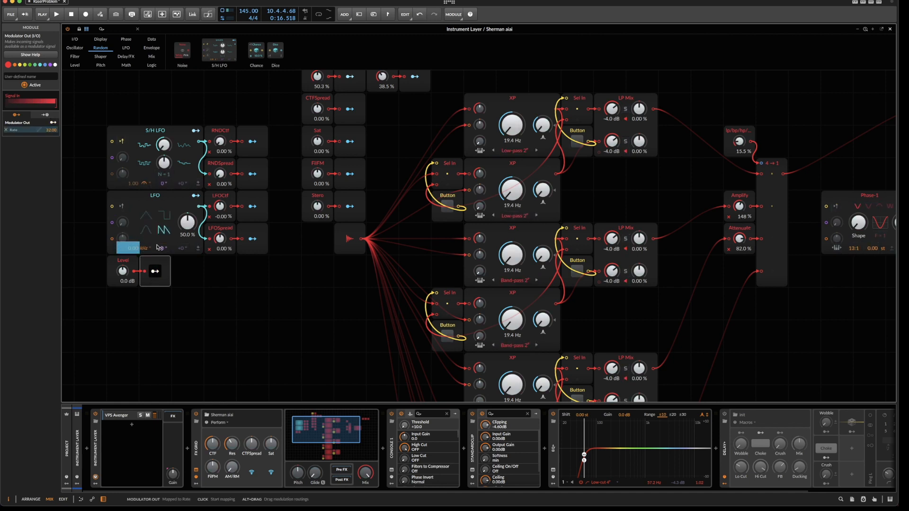
click(122, 268)
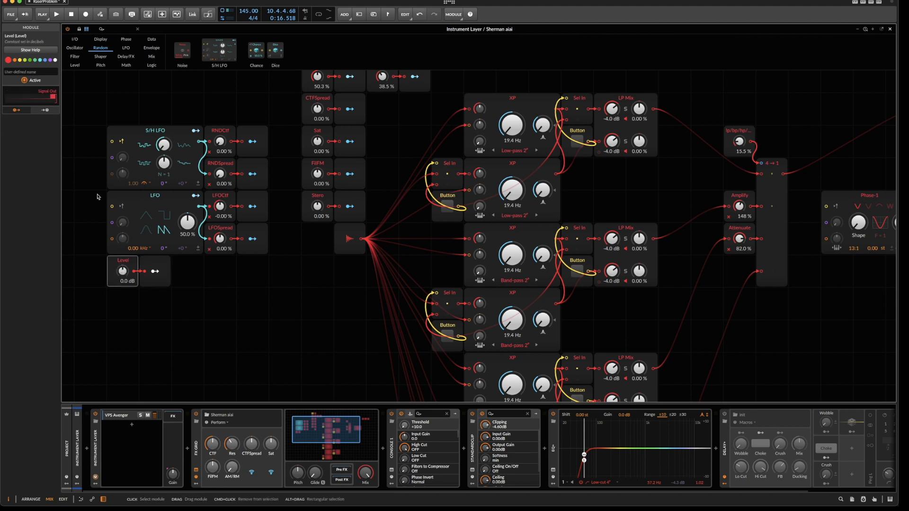
right_click(112, 262)
click(154, 357)
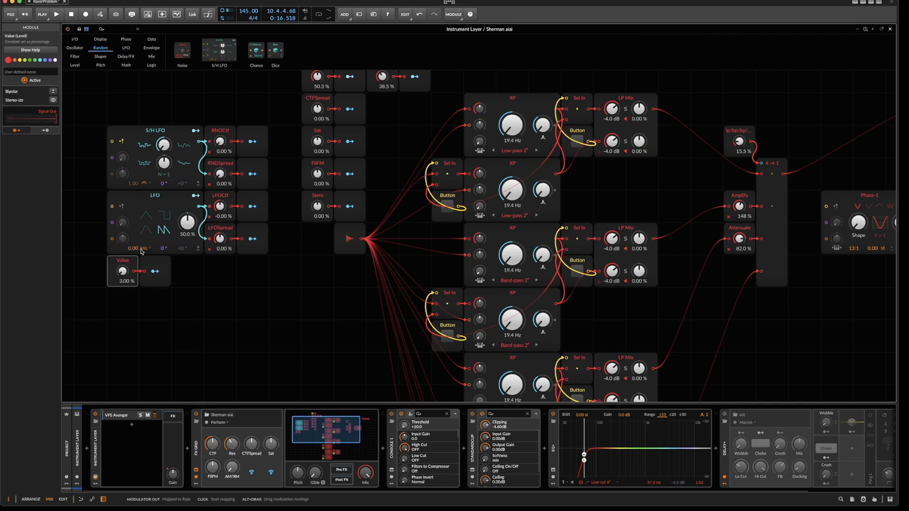
- Raise LFOCtf to 40.0 % and reset the Value module below the LFO to 0 %
click(153, 196)
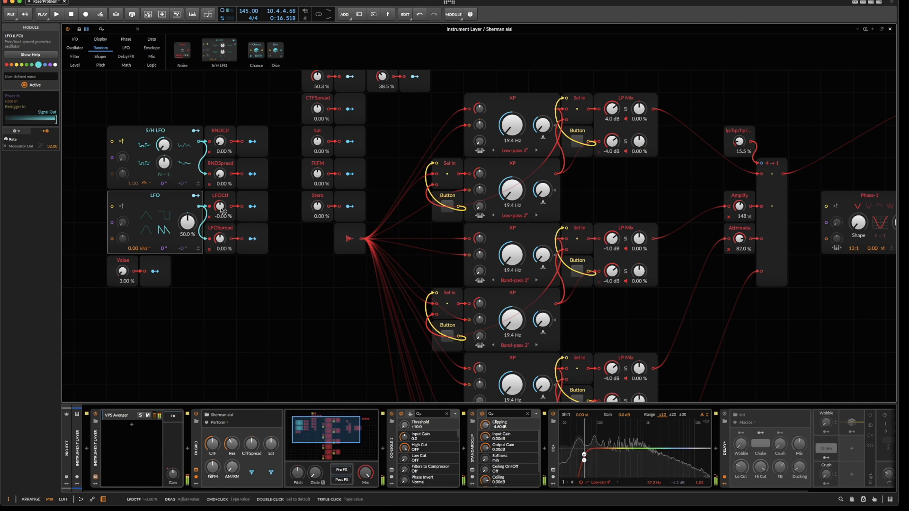
drag(221, 209, 221, 181)
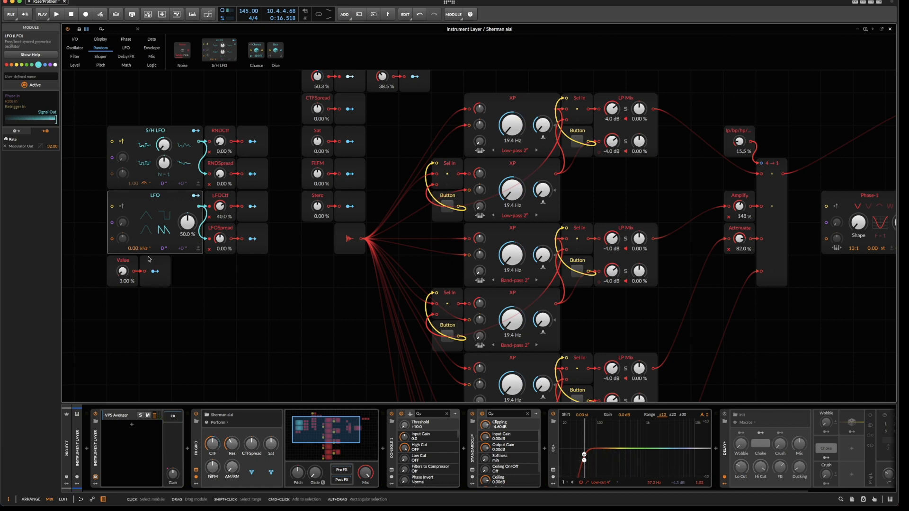
double_click(122, 272)
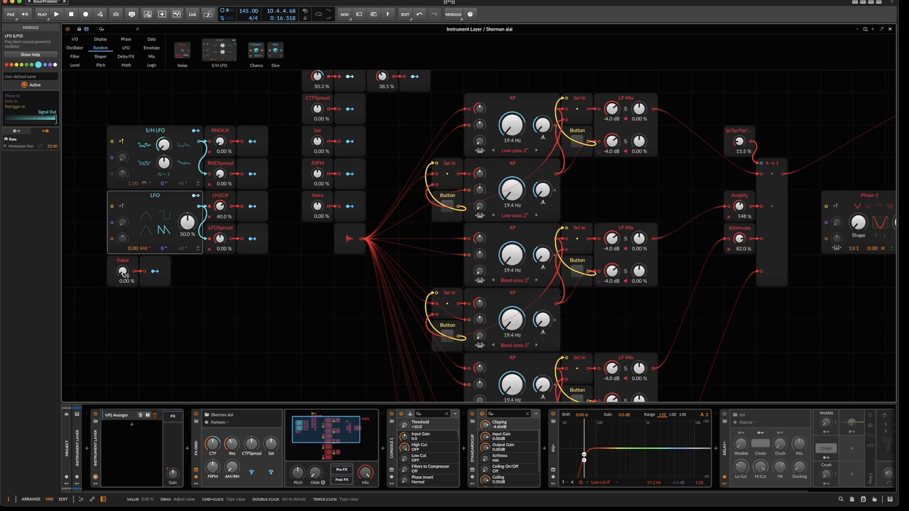
- Move the Value module's Modulator Out away to make room and insert a Phase Bend (Ø Bend) between the two
click(165, 270)
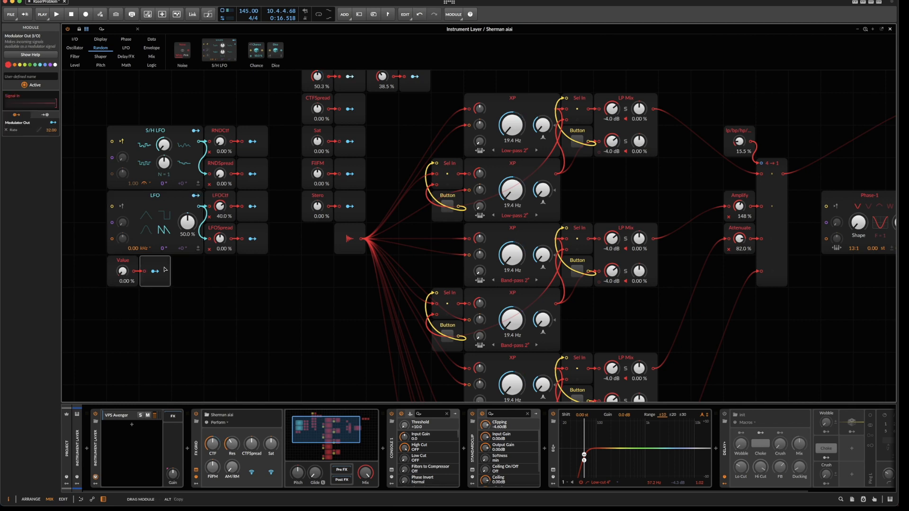
drag(165, 270, 230, 270)
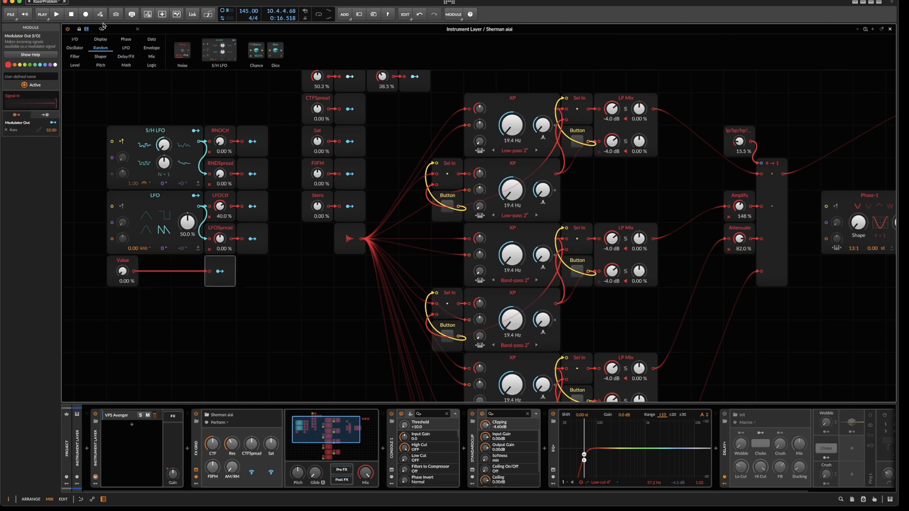
click(152, 39)
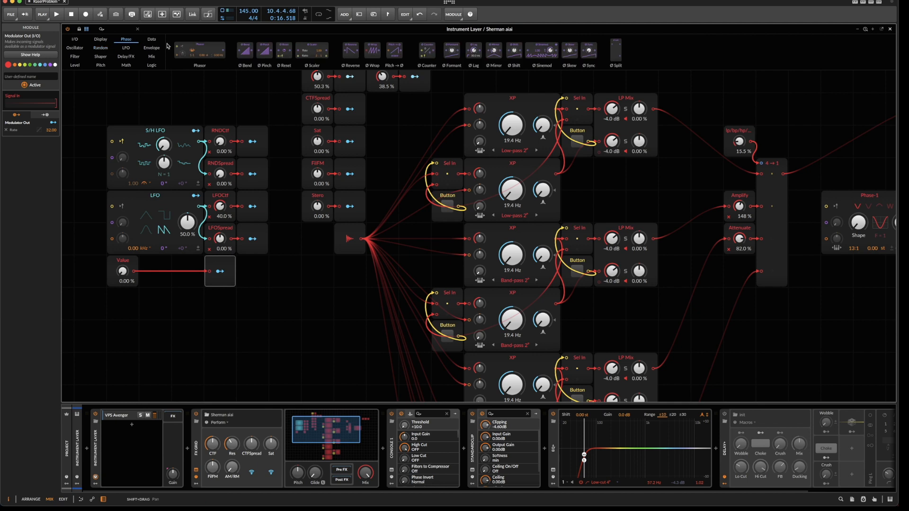
click(100, 39)
click(125, 41)
drag(244, 48, 154, 287)
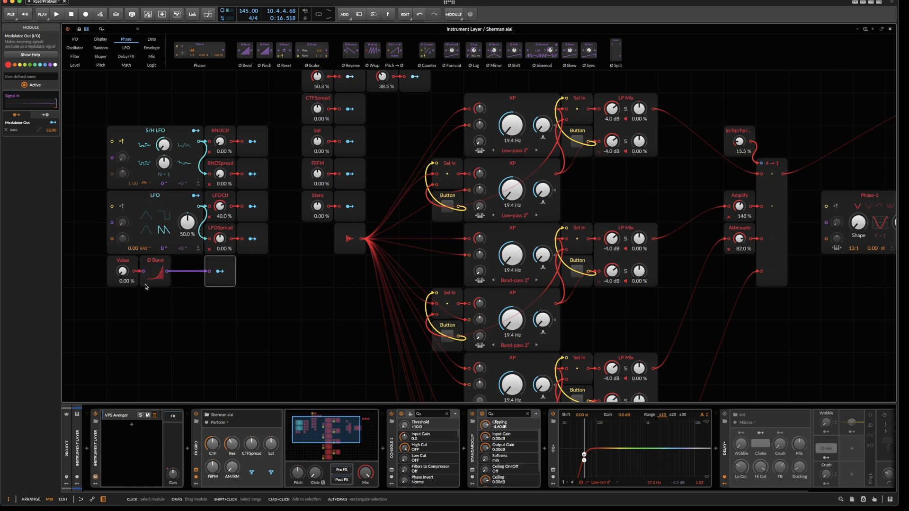
- Sweep the Value module up to about 85 % and back to 0 % to audition the LFO rate control
mouse_move(122, 267)
mouse_down()
mouse_move(122, 246)
mouse_move(122, 270)
mouse_up()
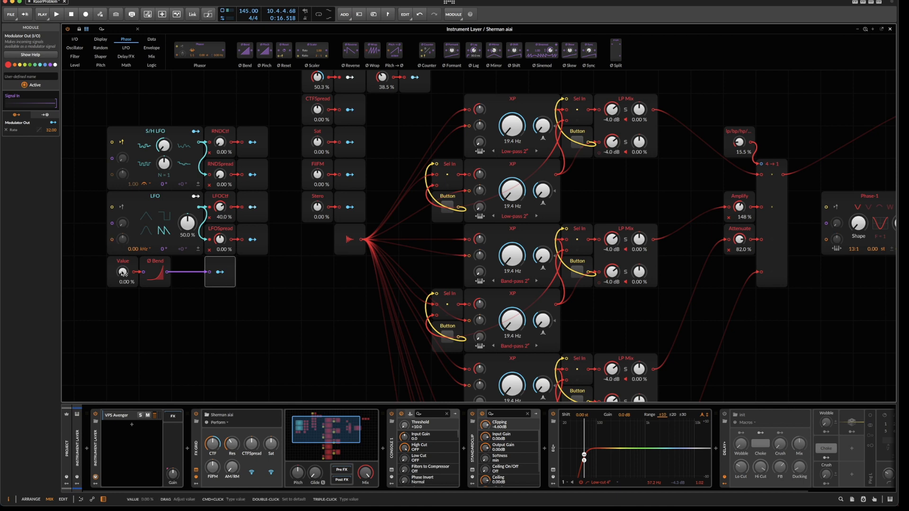
drag(130, 286, 130, 283)
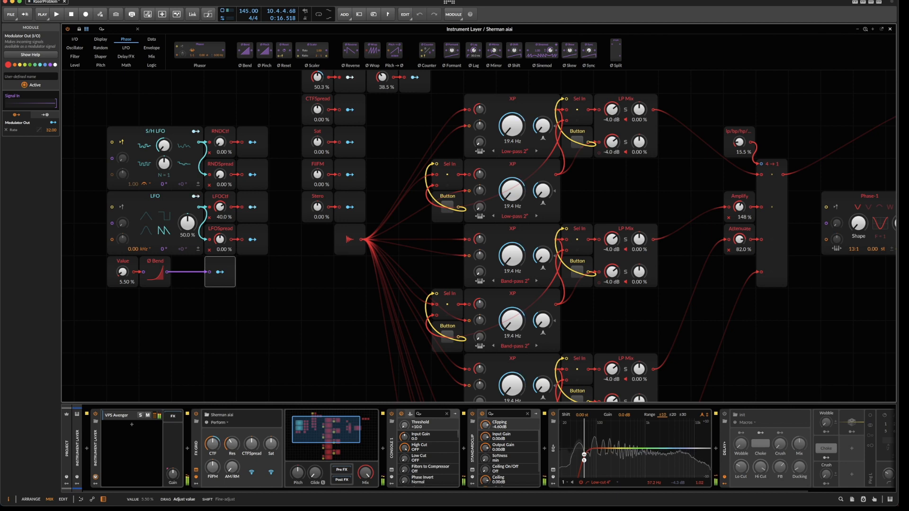
drag(130, 277, 130, 240)
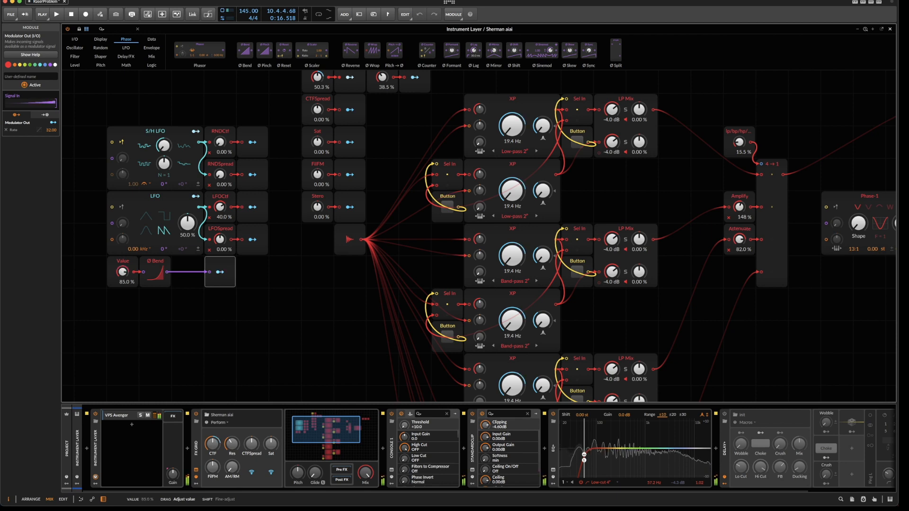
drag(130, 227, 125, 294)
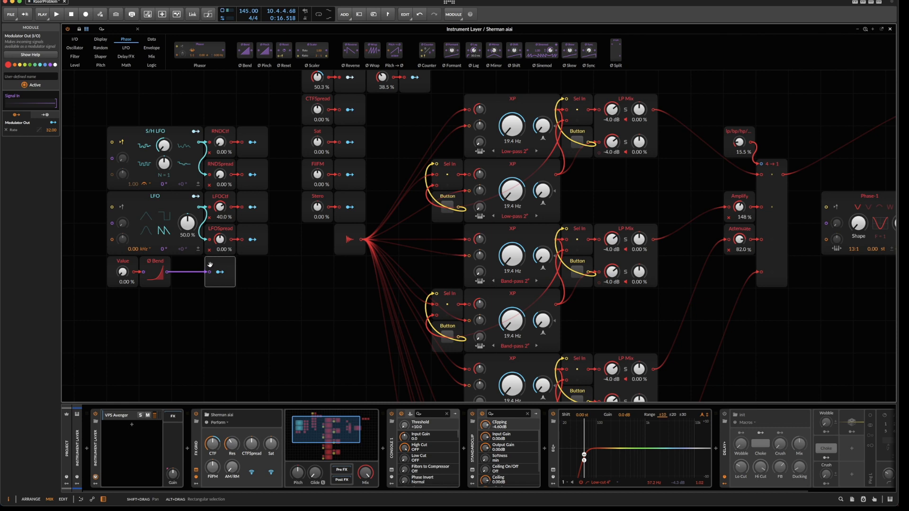
- Move the Modulator Out directly next to the Ø Bend and bring LFOCtf back down to 0 %
drag(214, 262, 182, 262)
drag(220, 206, 220, 229)
- Add an ADSR envelope module directly above the S/H LFO
scroll(152, 208, up, 3)
click(121, 127)
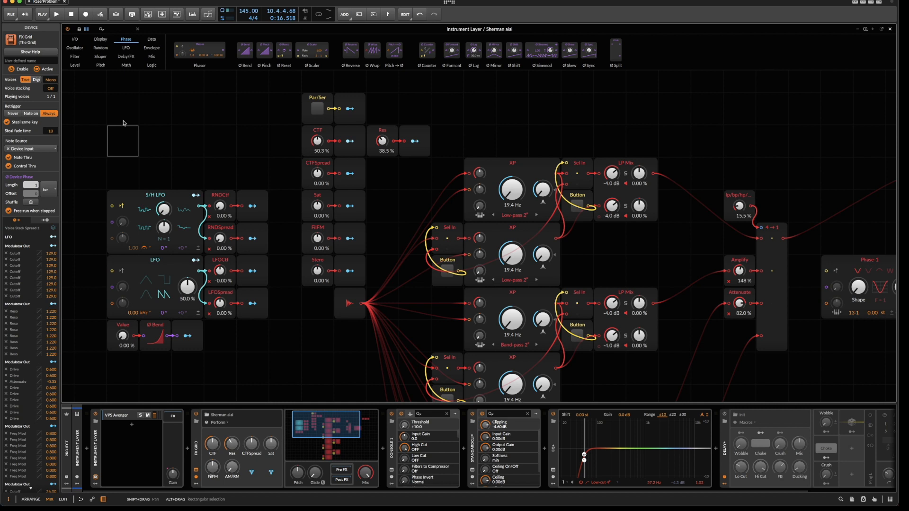
click(100, 48)
click(101, 56)
click(151, 48)
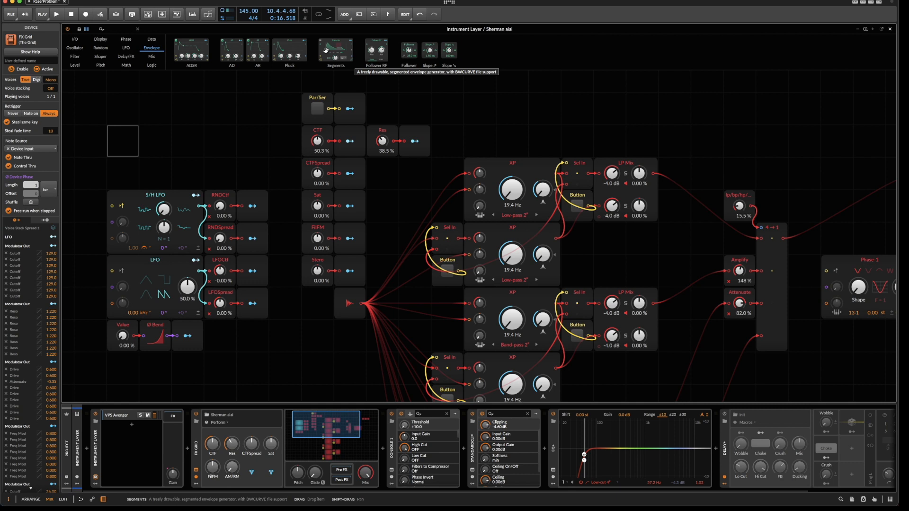
drag(195, 46, 136, 157)
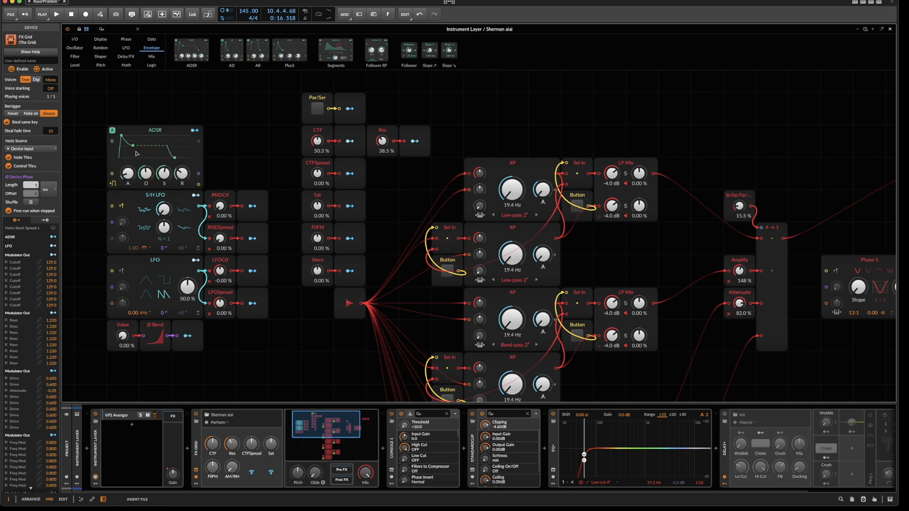
click(136, 157)
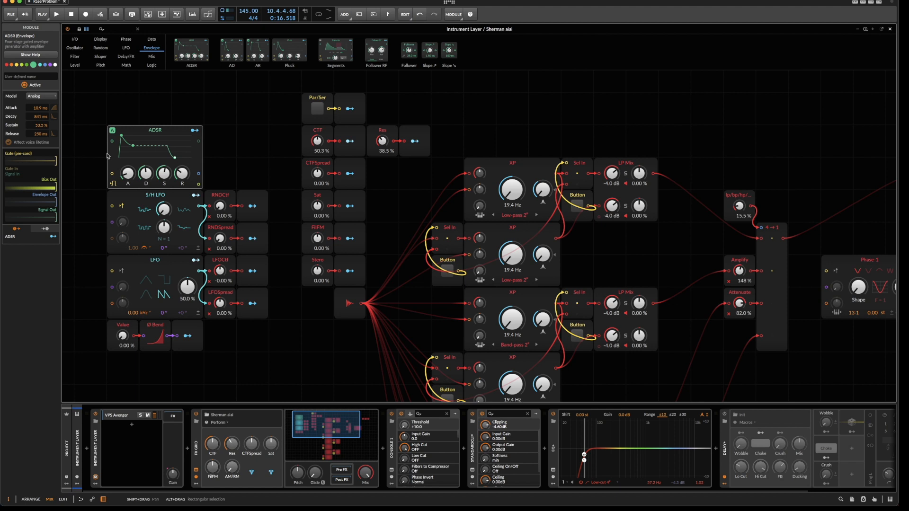
- Keep the ADSR gated by notes, set its attack and sustain to zero, and shorten its decay
click(114, 185)
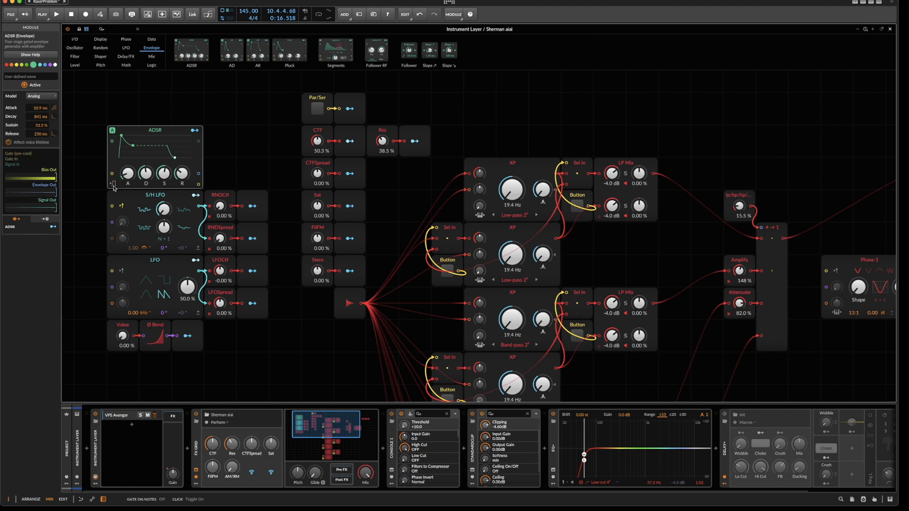
click(114, 186)
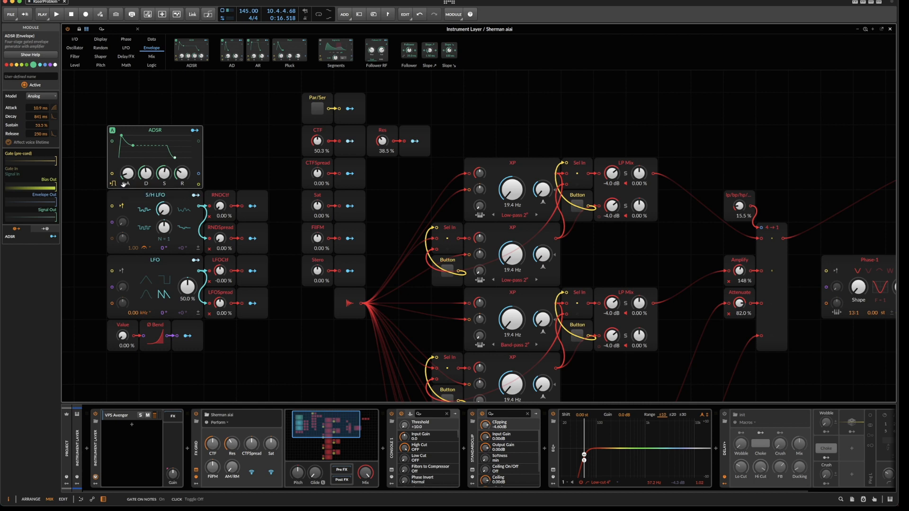
double_click(126, 179)
drag(164, 175, 164, 220)
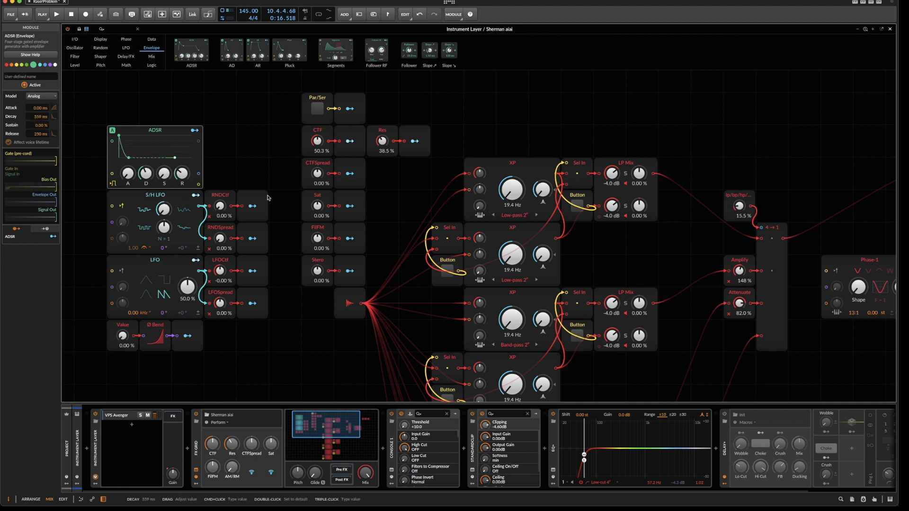
- Duplicate the RNDCtf and RNDSpread Attenuates with their Modulator Outs beside the ADSR and wire its outputs into the copies
drag(219, 184, 265, 241)
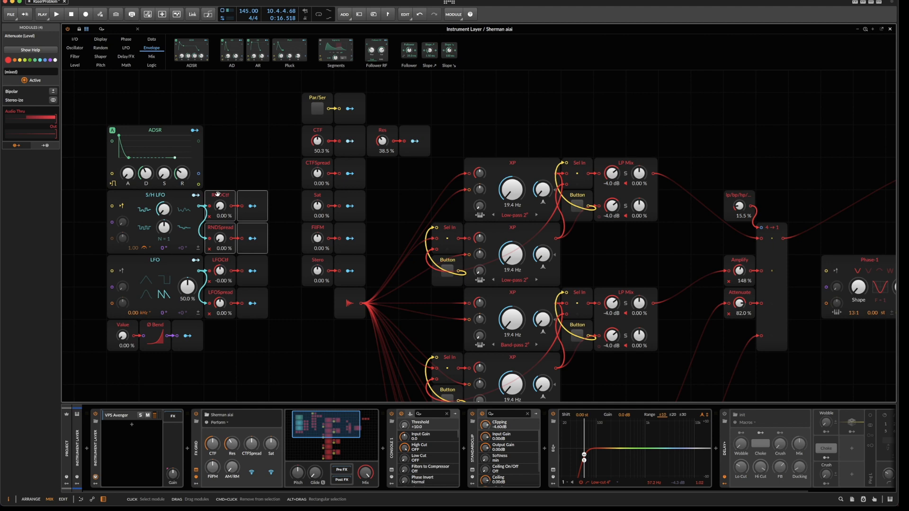
drag(218, 194, 220, 130)
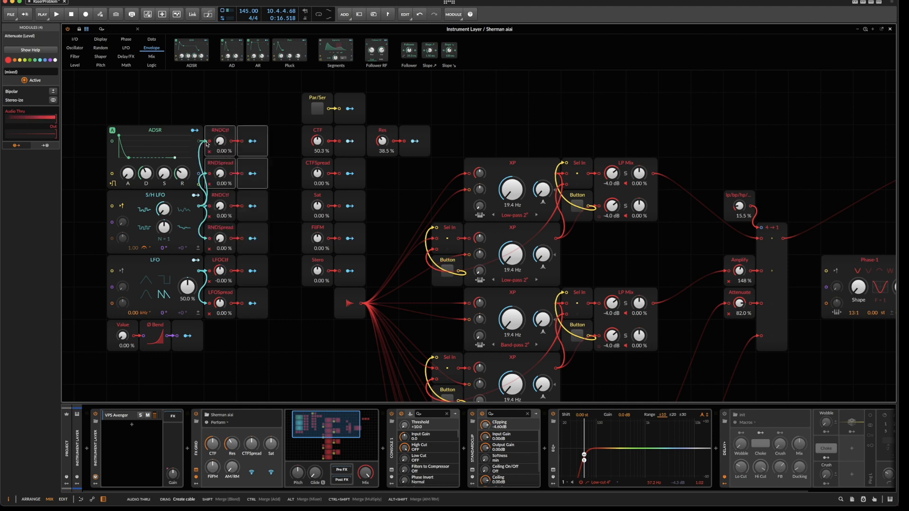
click(219, 133)
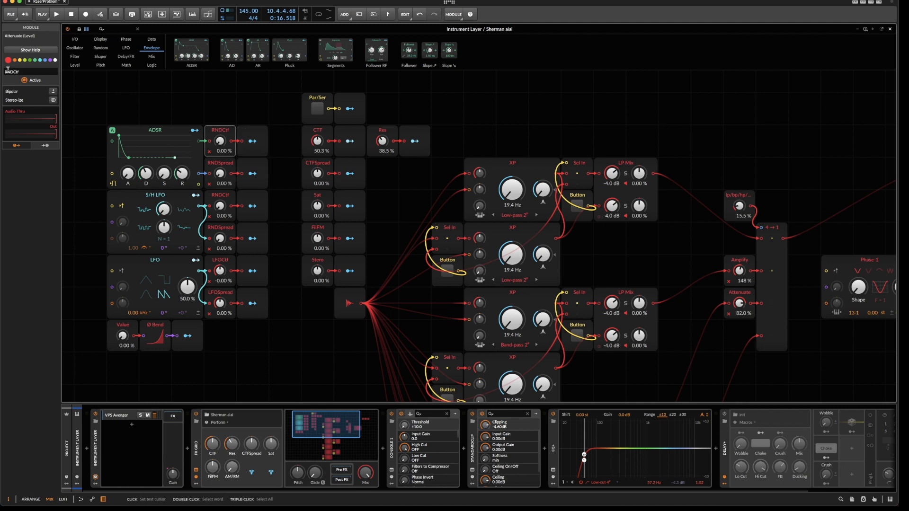
- Rename the two Attenuate copies beside the ADSR to ENVCtf and ENVSpread
key(BackSpace)
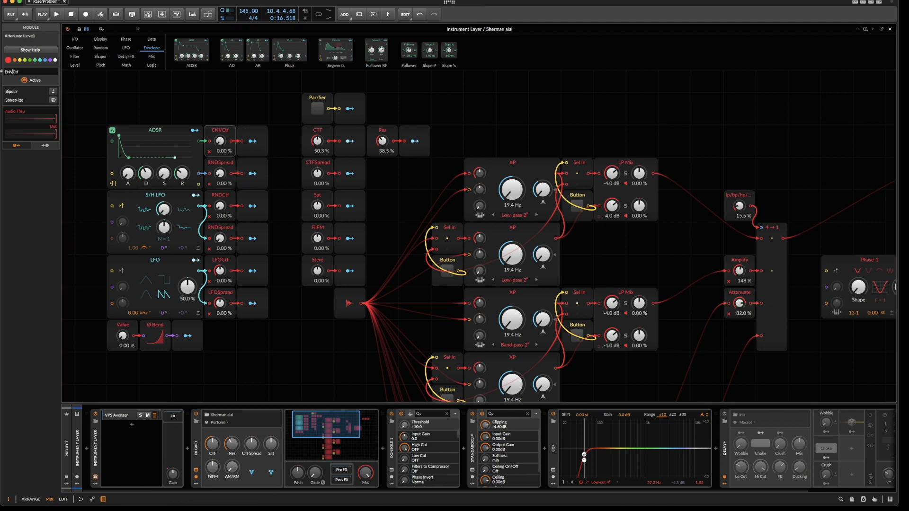
click(229, 162)
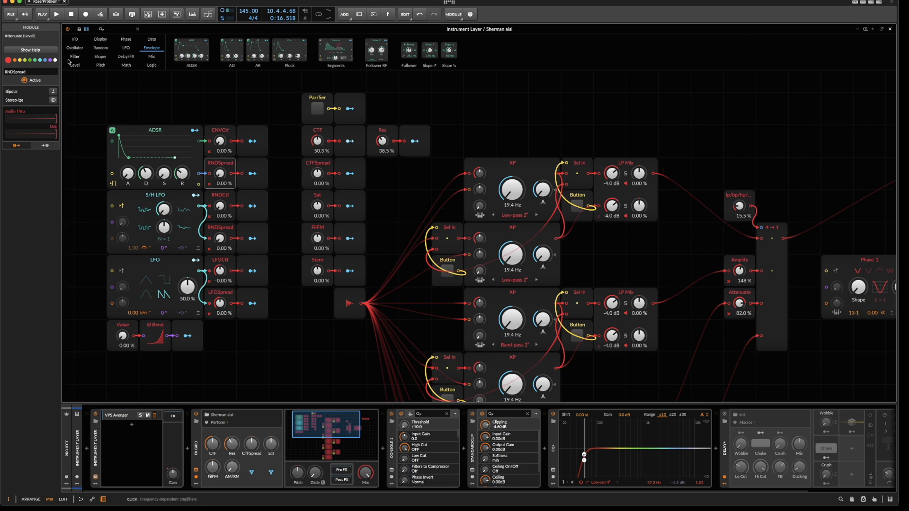
drag(14, 71, 2, 79)
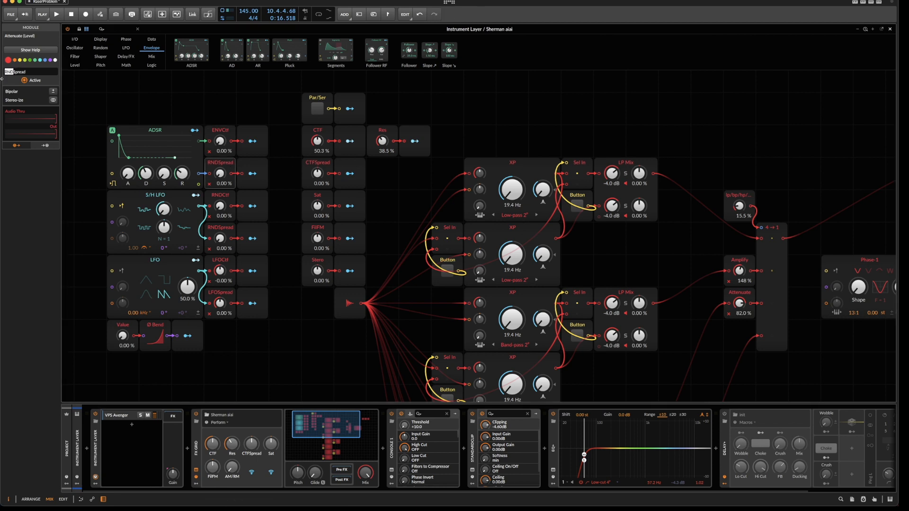
text(ENV)
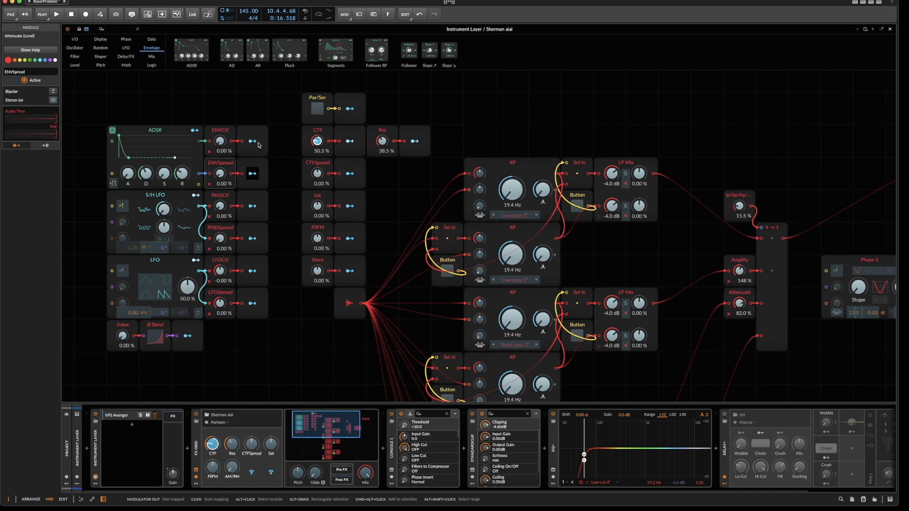
- Map the Modulator Out behind ENVSpread to the CTFSpread knob
drag(317, 173, 318, 156)
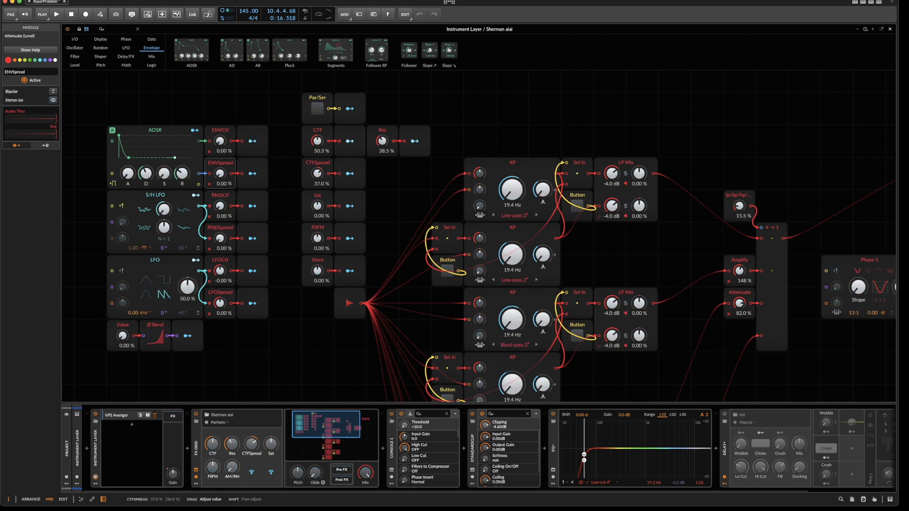
click(253, 174)
drag(321, 177, 321, 166)
click(252, 175)
- Turn on Bipolar for both the ENVSpread and ENVCtf Attenuates
click(221, 164)
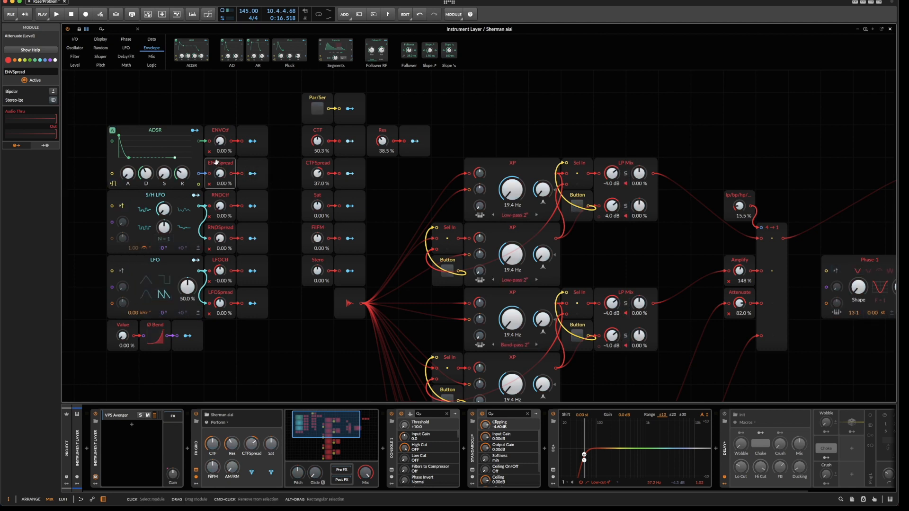
right_click(215, 162)
click(207, 162)
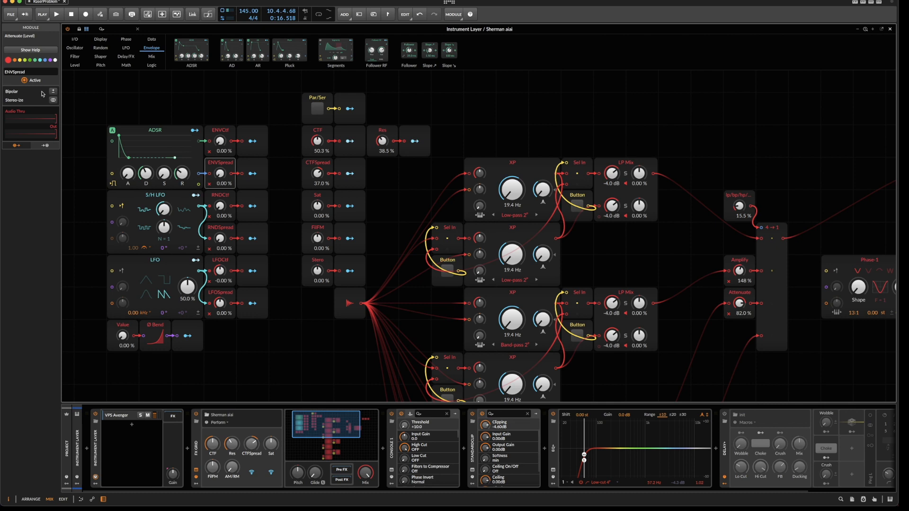
click(213, 129)
click(53, 91)
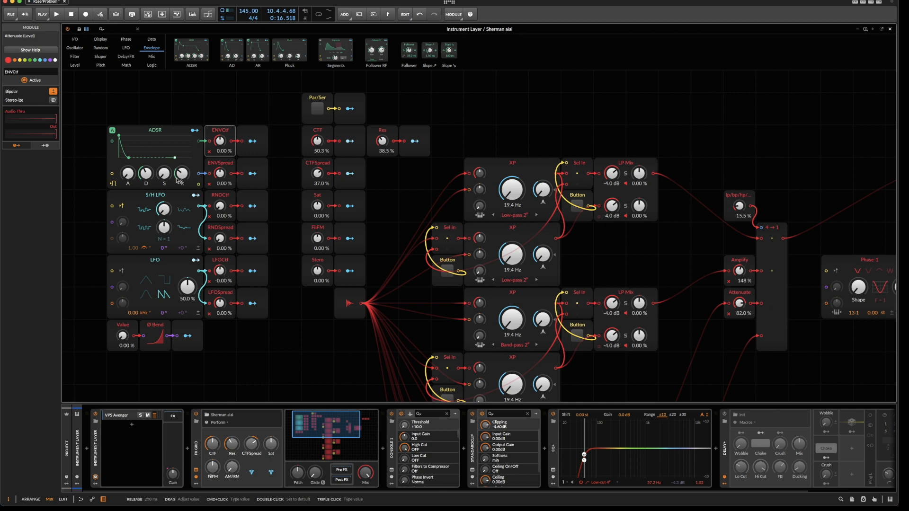
- Feed ENVCtf from the same ADSR output as ENVSpread and audition it at 40 % with CTFSpread reset to 0 %
mouse_move(220, 143)
mouse_down()
mouse_move(221, 124)
mouse_move(221, 137)
mouse_up()
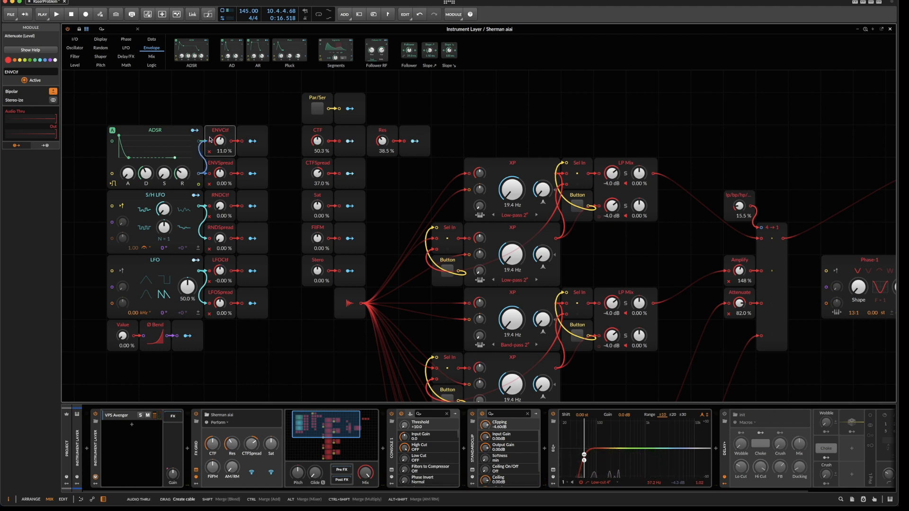
drag(219, 141, 220, 129)
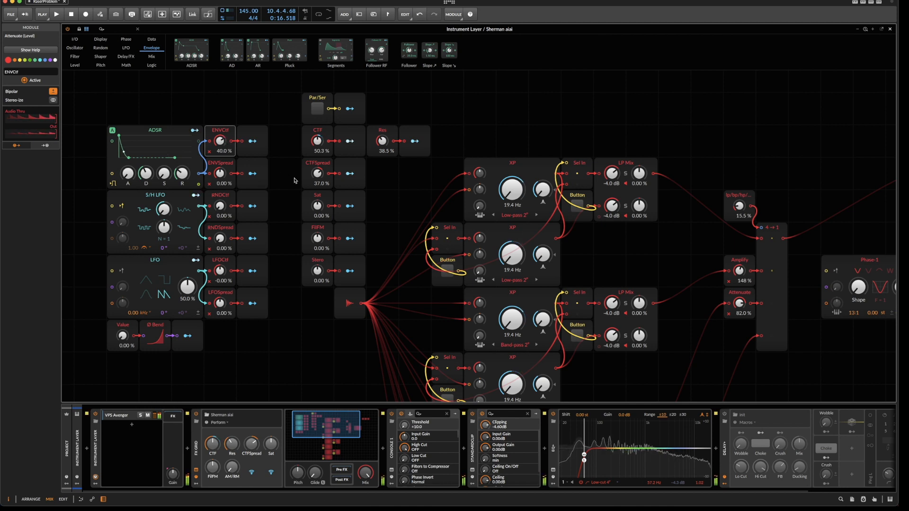
double_click(318, 174)
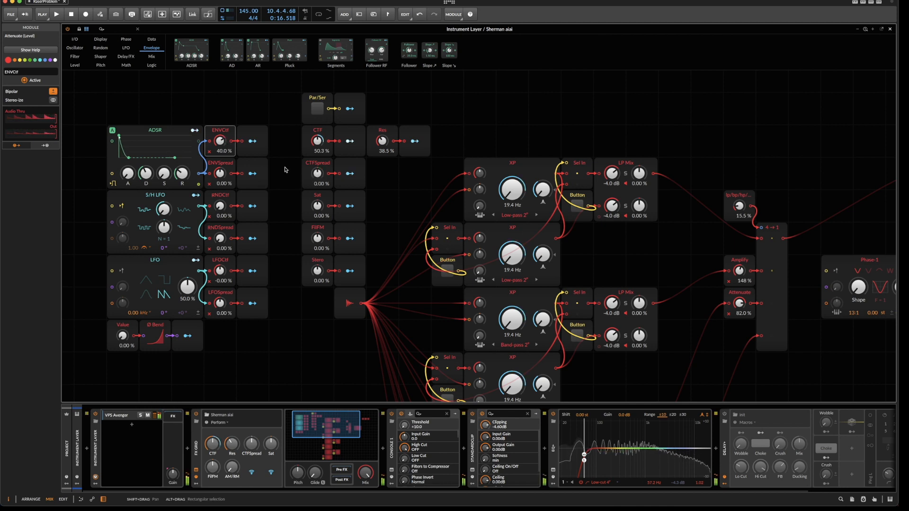
- Audition negative ENVCtf and ENVSpread amounts while sweeping CTF, bringing both amounts back to 0 % and leaving CTF at 46.8 %
drag(228, 139, 221, 197)
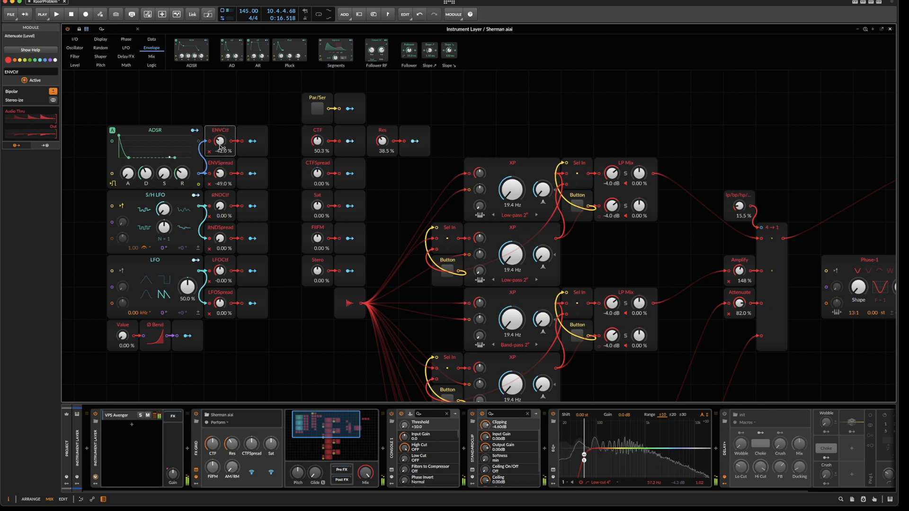
mouse_move(317, 141)
mouse_down()
mouse_move(317, 132)
mouse_move(318, 140)
mouse_up()
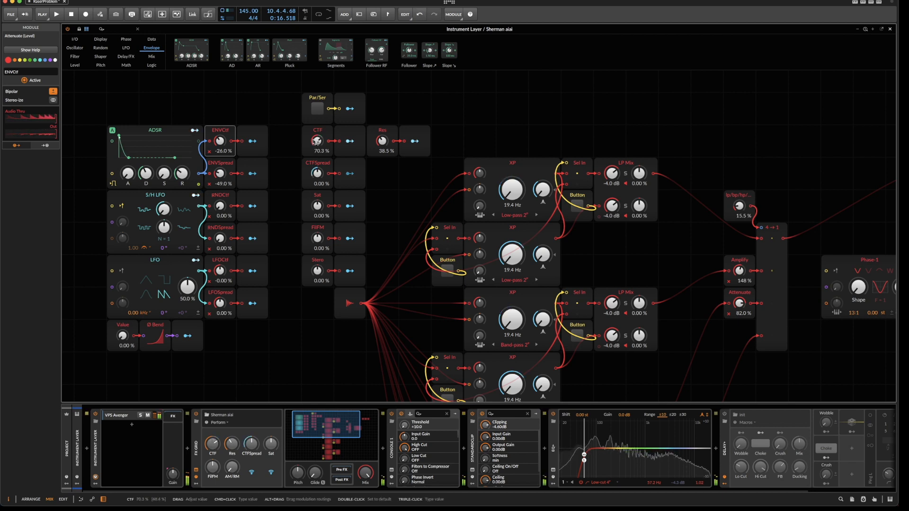
drag(317, 141, 317, 150)
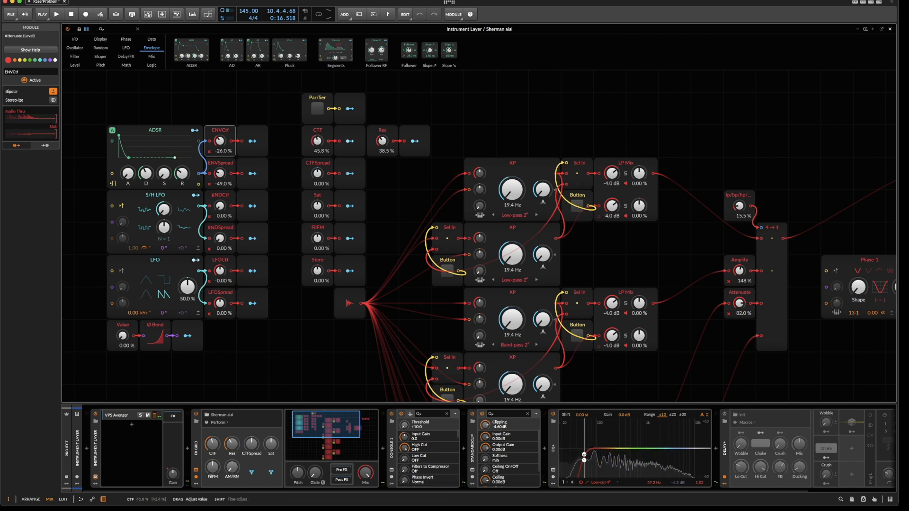
mouse_move(220, 141)
mouse_down()
mouse_move(220, 118)
mouse_move(220, 142)
mouse_up()
drag(220, 174, 220, 154)
- Add a Sine oscillator below the audio input module and move it so its right edge lines up with that module
scroll(323, 303, down, 3)
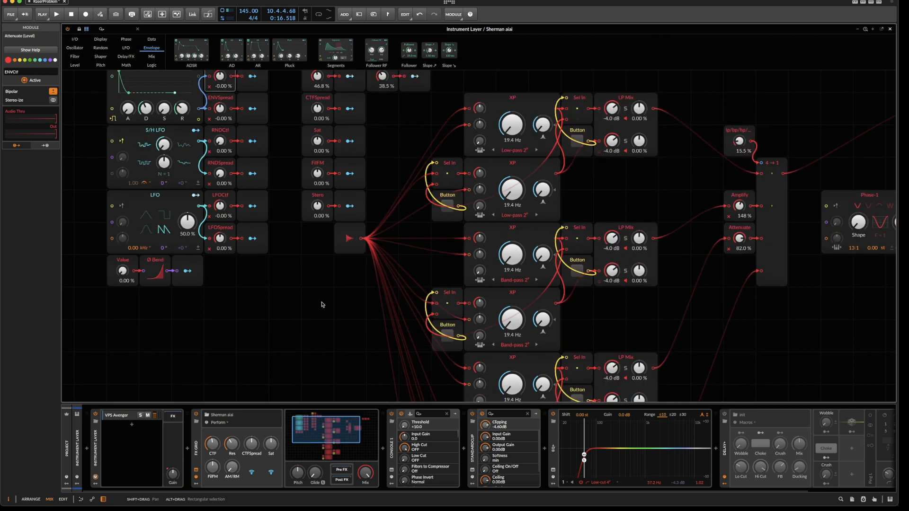
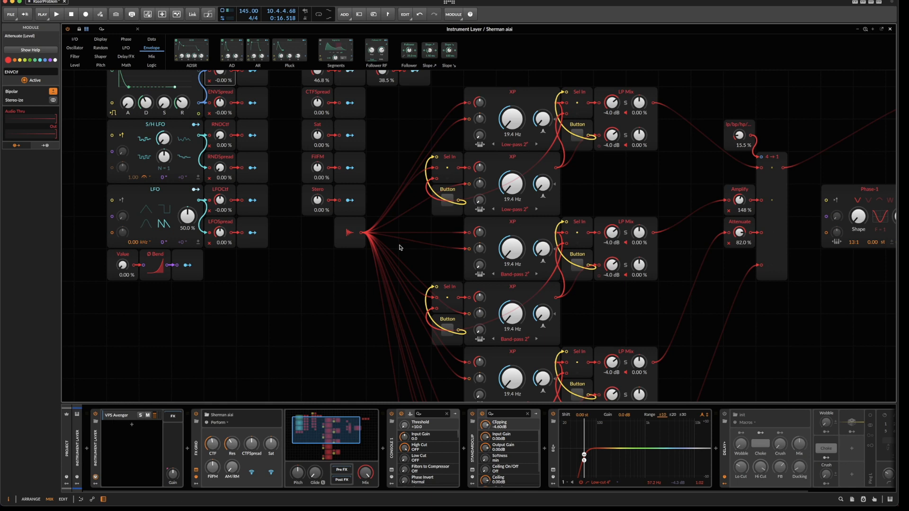
right_click(310, 287)
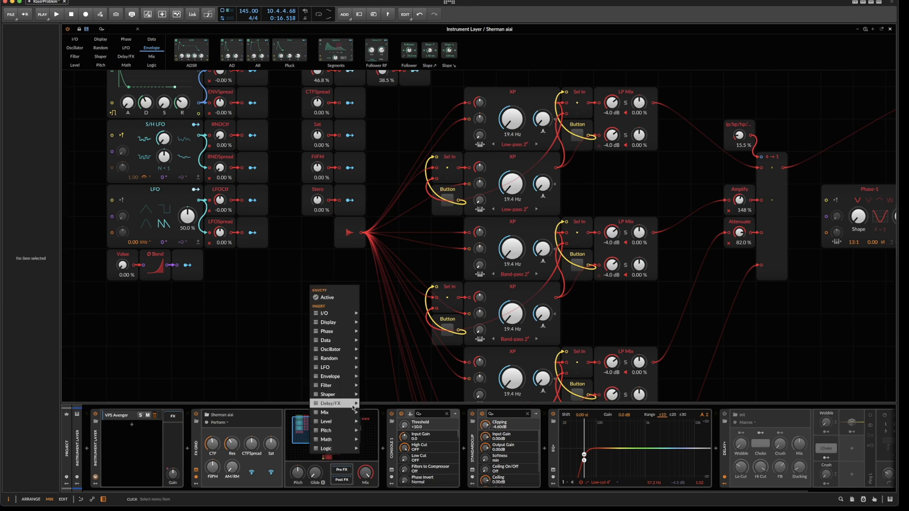
mouse_move(353, 370)
mouse_move(353, 350)
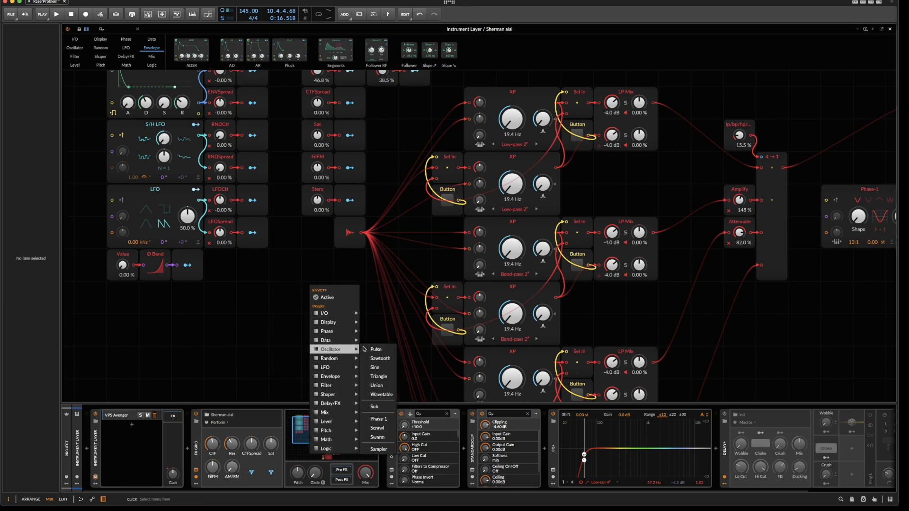
click(387, 368)
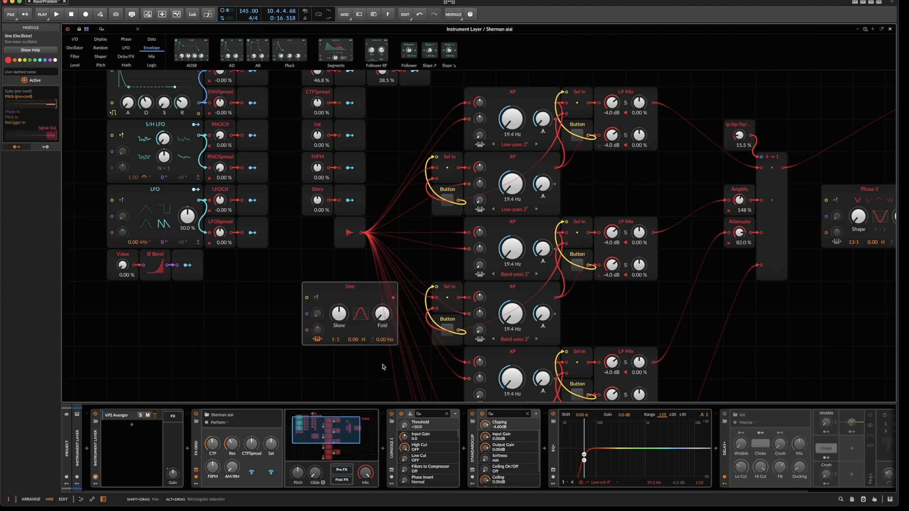
double_click(337, 311)
drag(339, 297, 322, 297)
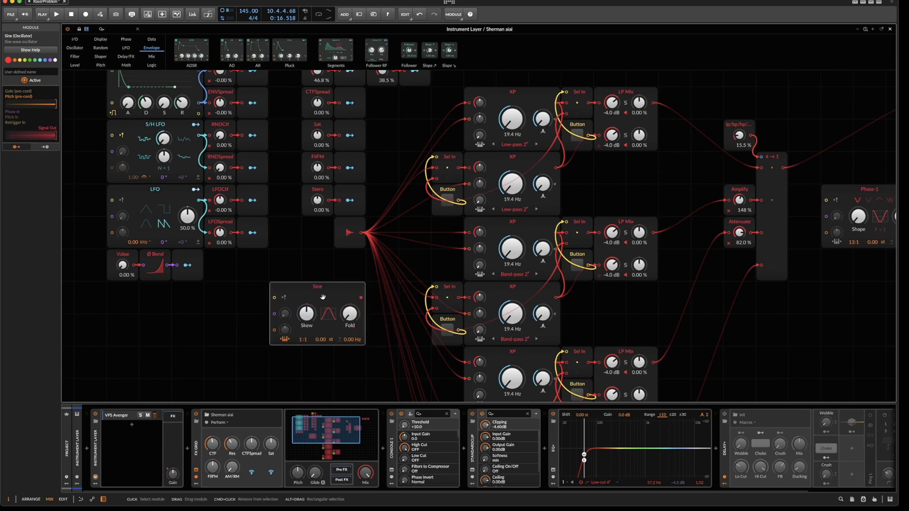
- Connect the Sine oscillator's output to the Cutoff In ports of the stacked XP filters
drag(361, 297, 469, 119)
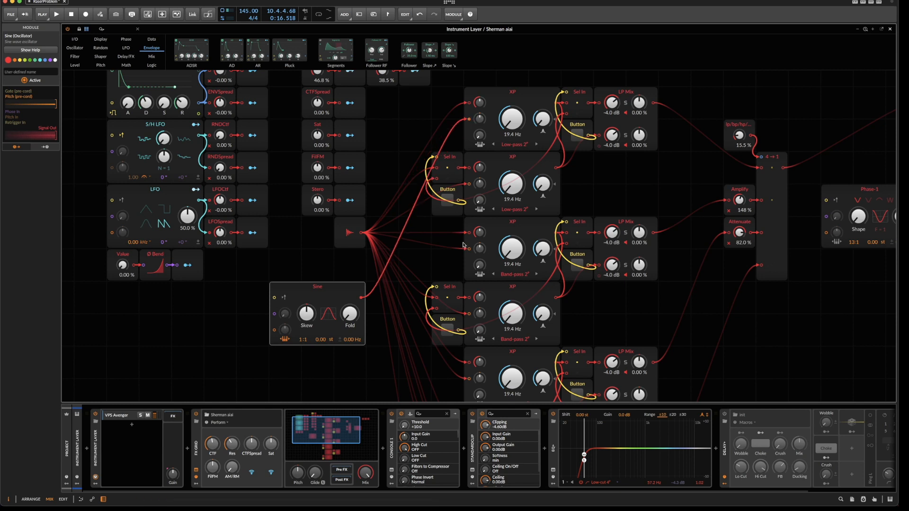
drag(467, 249, 364, 232)
scroll(466, 316, down, 3)
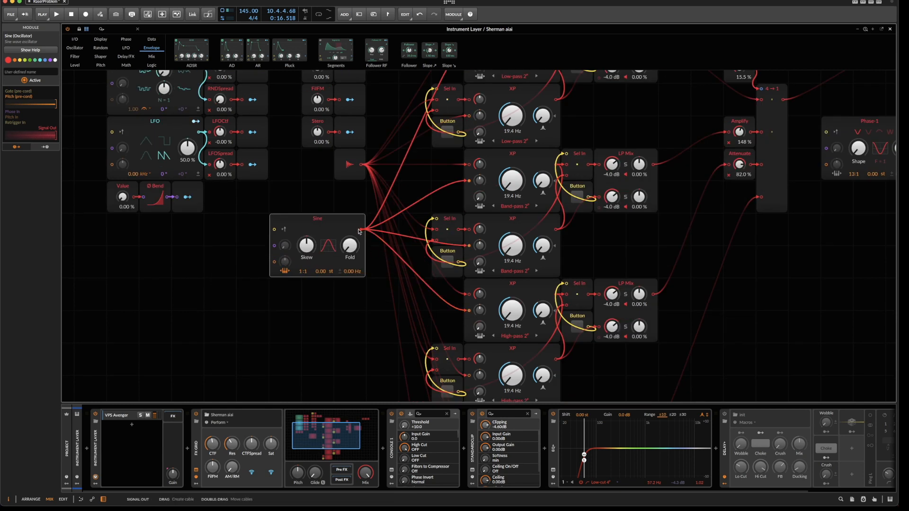
scroll(364, 231, down, 5)
drag(363, 124, 467, 335)
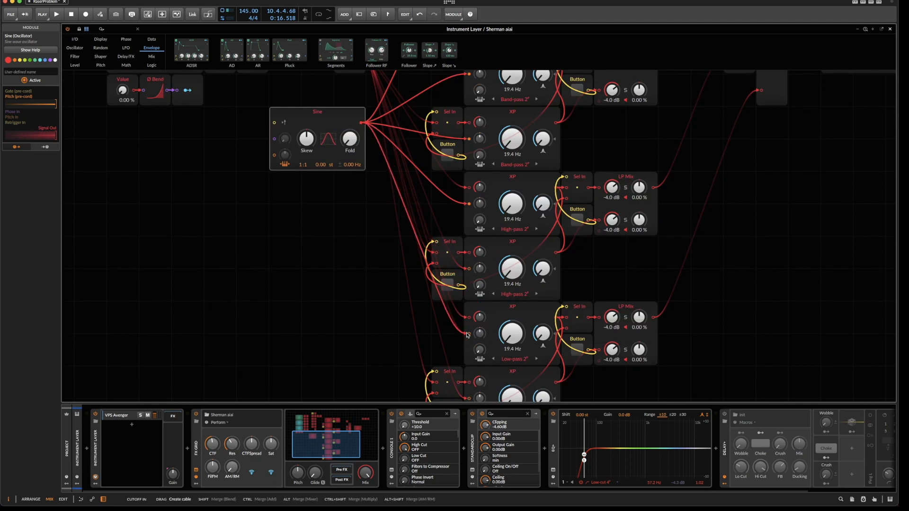
drag(469, 398, 364, 123)
scroll(356, 239, down, 3)
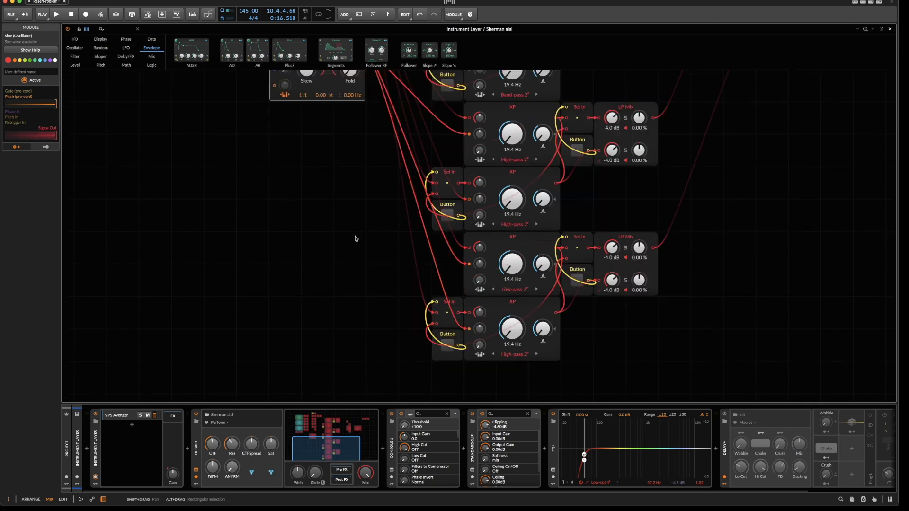
- Set the Sine's pitch ratio to 1:2 and audition FilFM up to 27 % before returning it to 0 %
scroll(356, 239, up, 3)
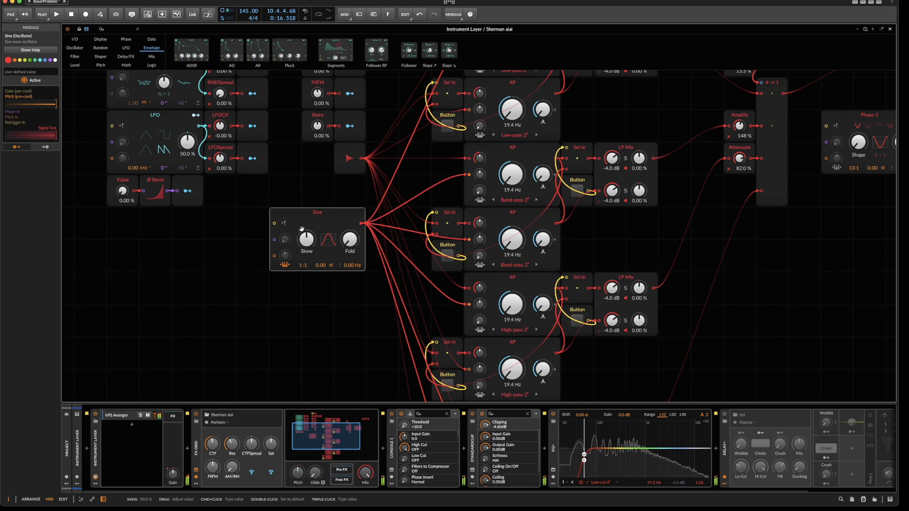
scroll(302, 229, up, 1)
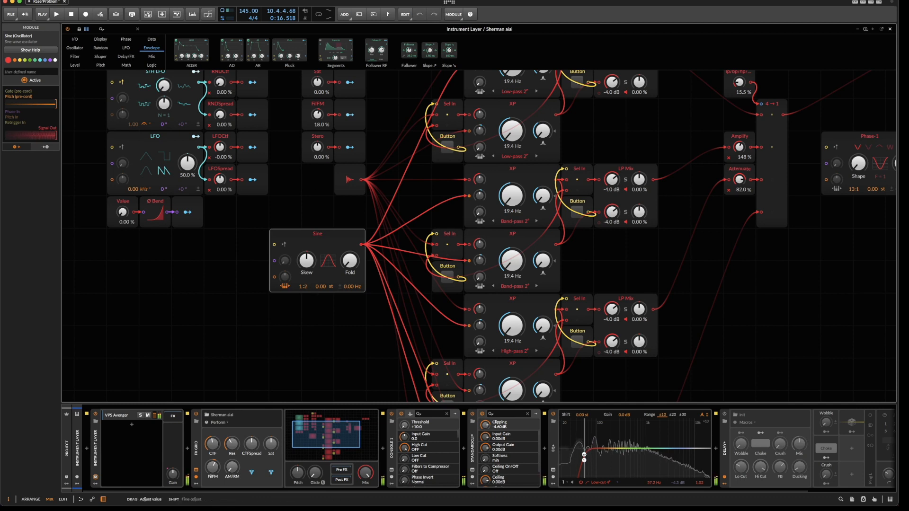
drag(317, 115, 317, 104)
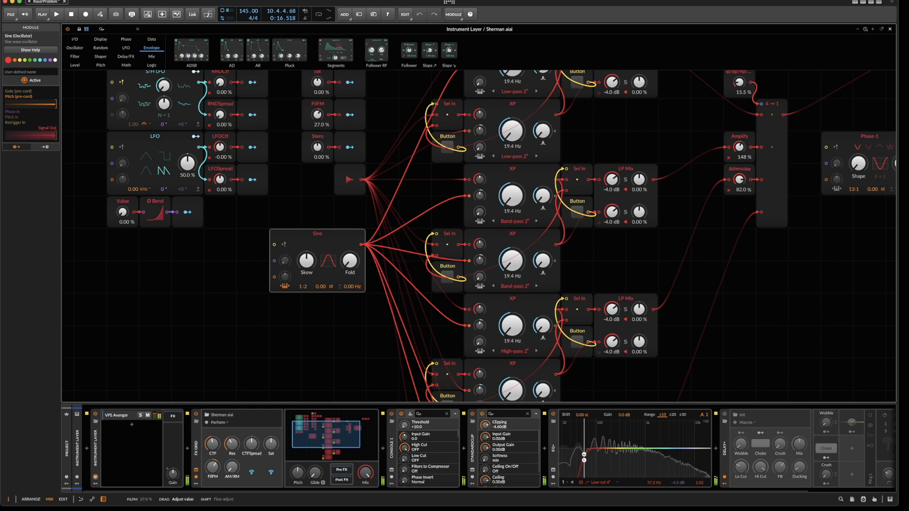
drag(318, 114, 317, 124)
- Close the FX Grid editor and select the Scene 7 clip on the Instrument Layer track
scroll(321, 171, up, 3)
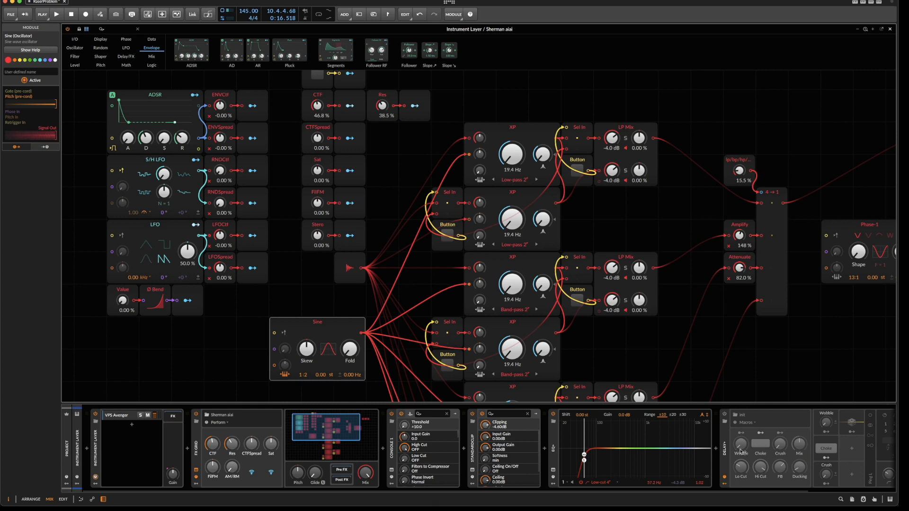
click(749, 485)
click(197, 368)
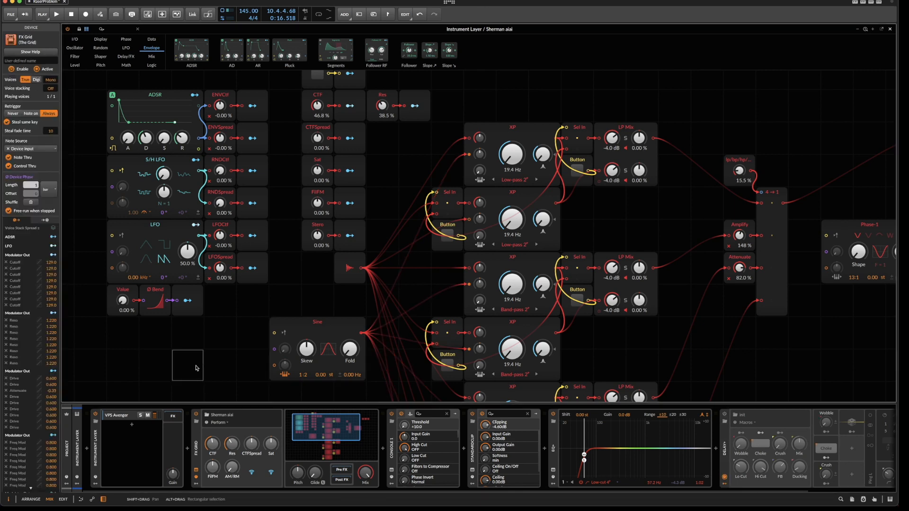
key(Escape)
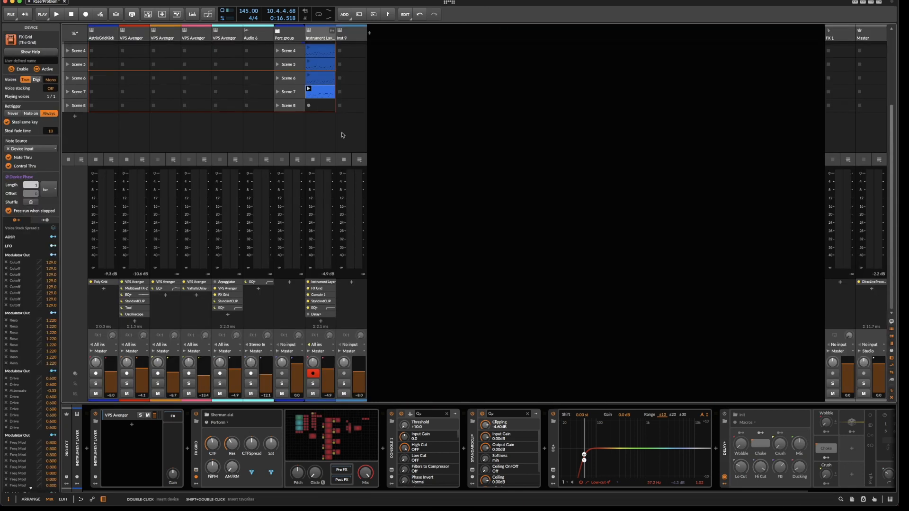
click(322, 89)
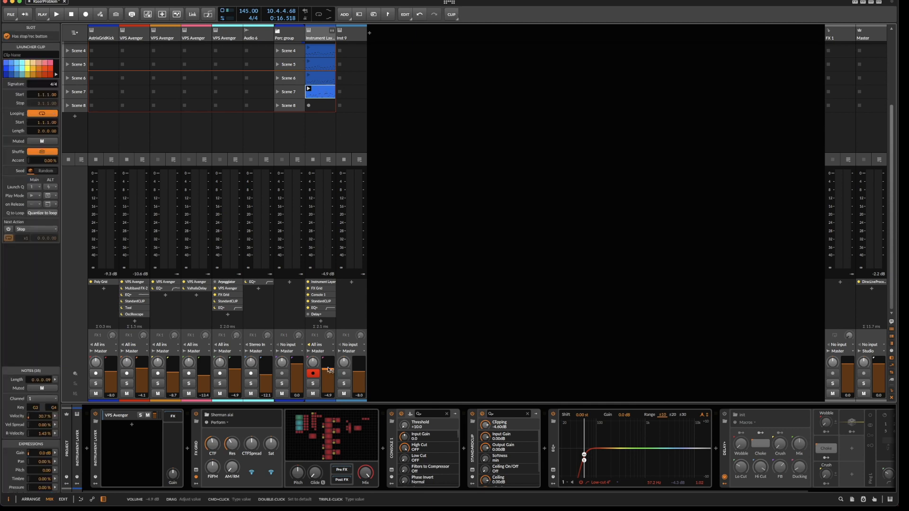
- Enable the Delay+ device with Choke off and start playback with the Instrument Layer track soloed
click(761, 444)
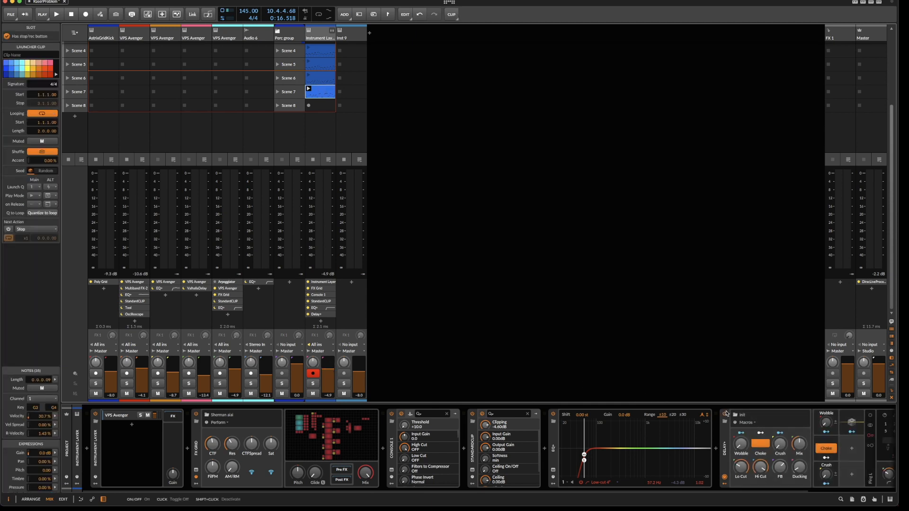
click(765, 444)
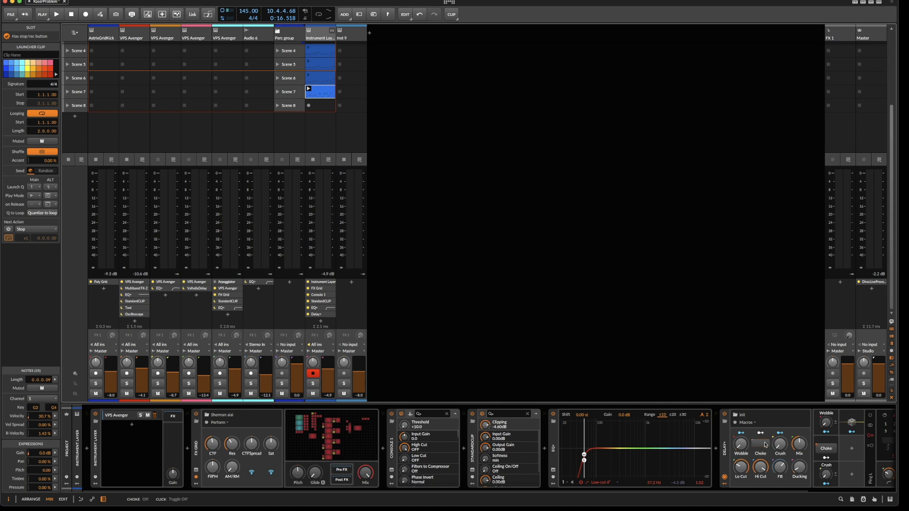
key(space)
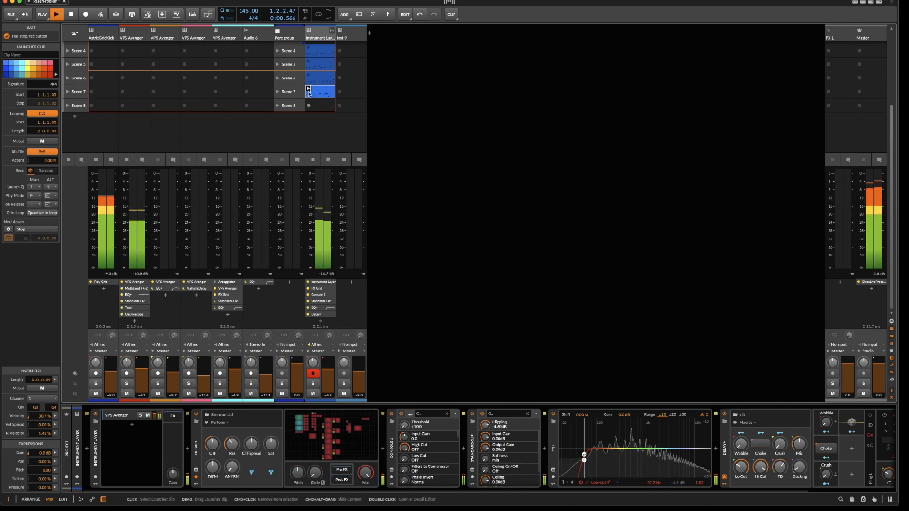
click(313, 383)
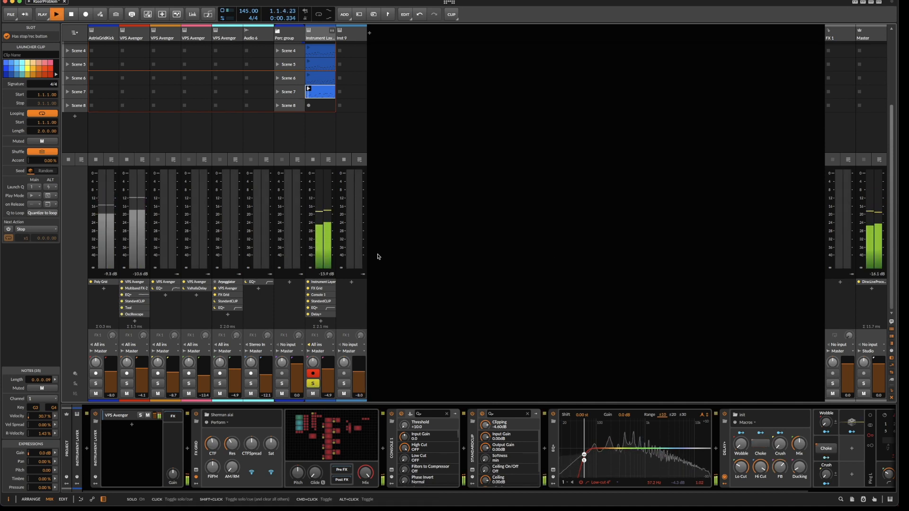
- Reopen the Sherman aiai FX Grid editor, sweep CTF up to about 89 % and back, and raise Res to 51 %
click(327, 443)
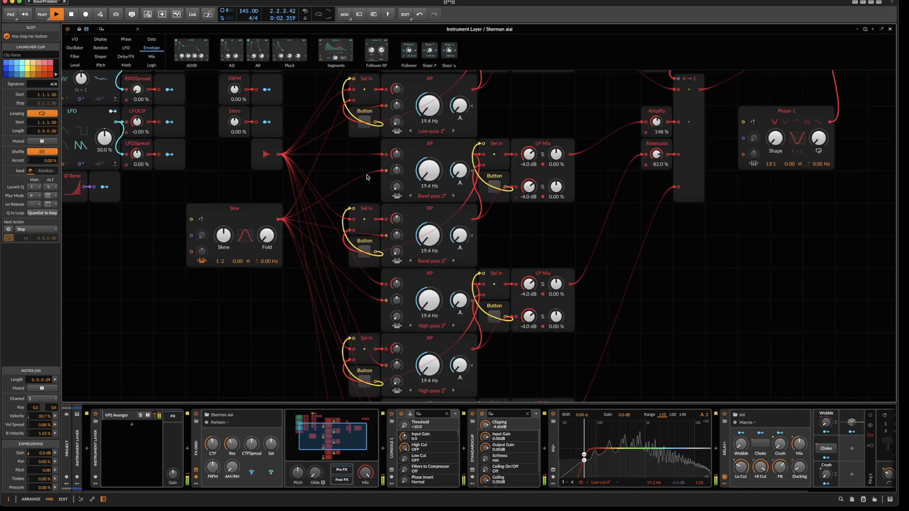
scroll(367, 177, up, 5)
scroll(367, 177, up, 2)
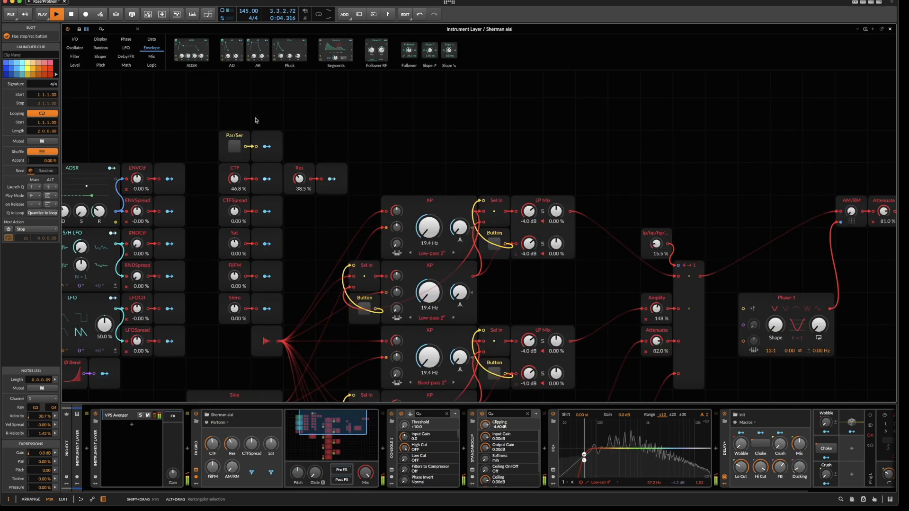
drag(235, 179, 234, 172)
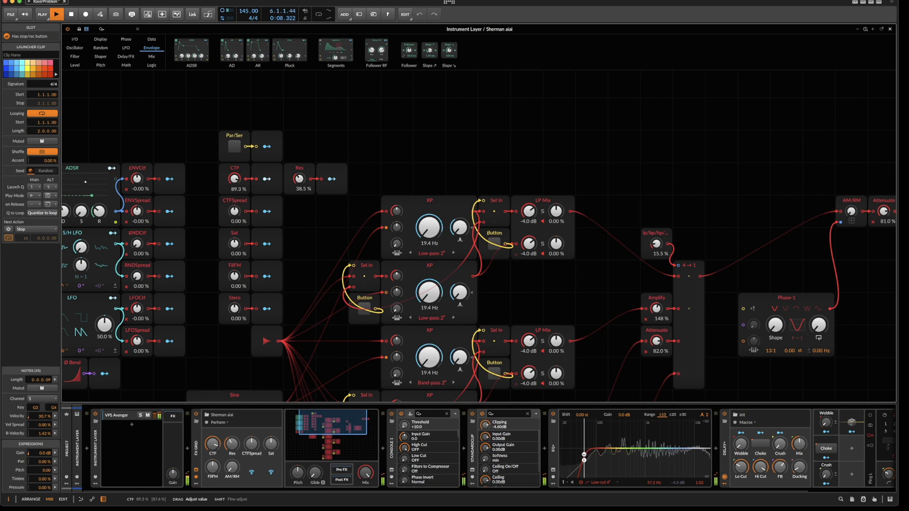
drag(234, 178, 234, 180)
drag(299, 178, 299, 172)
- Set RNDSpread to 34 %, CTFSpread to 20 % and CTF to 58.8 % while the clip plays
drag(239, 211, 239, 200)
drag(138, 248, 136, 271)
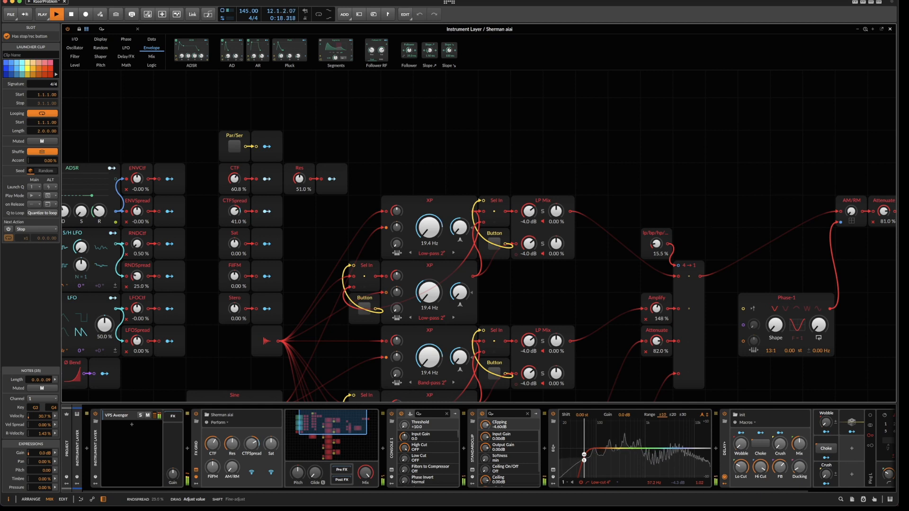
drag(137, 271, 137, 270)
drag(230, 214, 230, 220)
drag(235, 180, 234, 179)
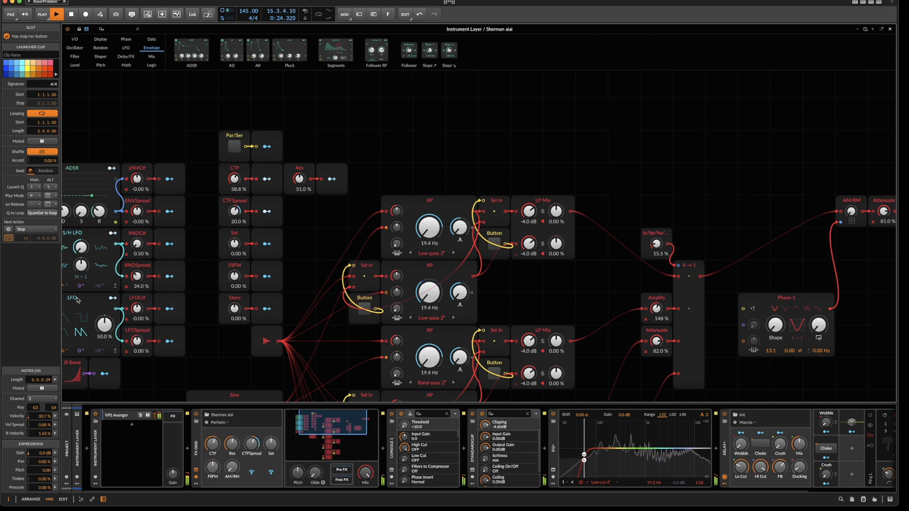
- Set LFOCtl to 44 % and raise the Value module that feeds the Bend below the LFO to 6.50 %
drag(136, 309, 137, 306)
scroll(144, 355, left, 2)
scroll(143, 356, left, 4)
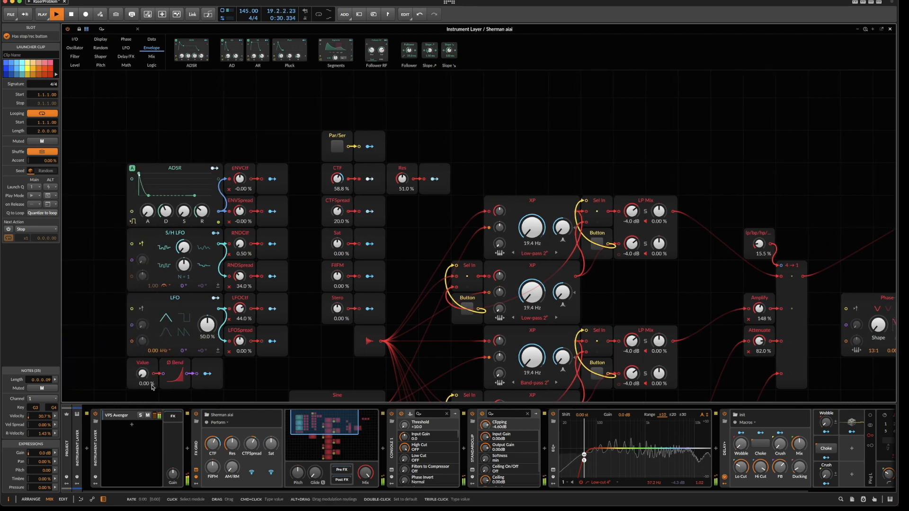
drag(142, 374, 142, 371)
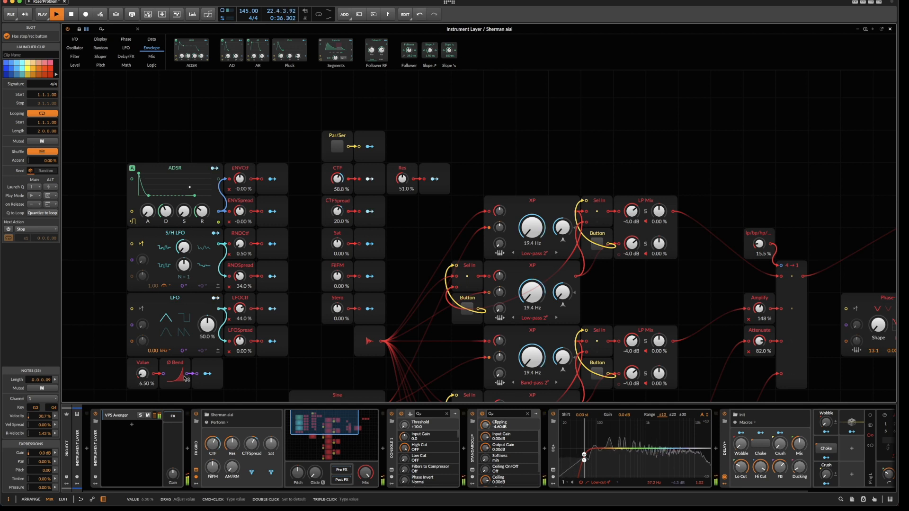
- Sweep the lp/bp/hp/notch morph up to 100 %, lowering CTF to 42.3 % along the way, and stop playback
drag(757, 243, 758, 242)
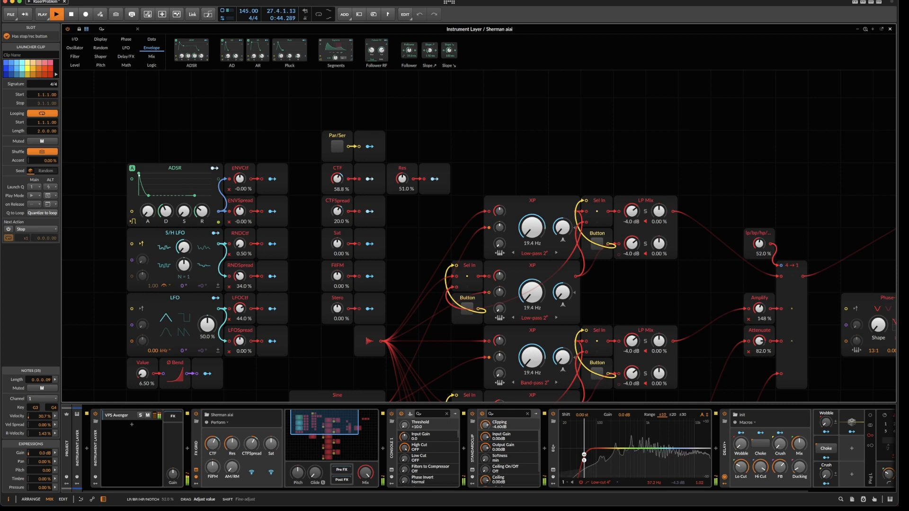
drag(759, 244, 759, 247)
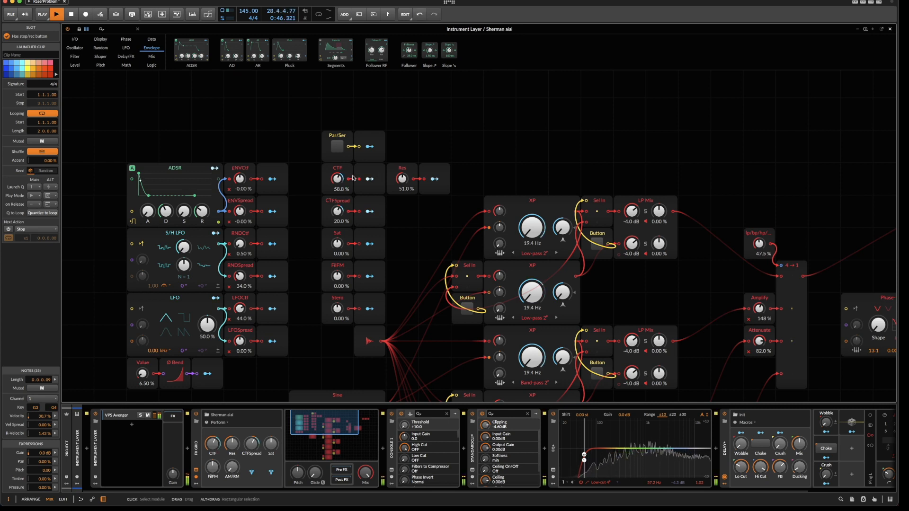
drag(337, 179, 337, 181)
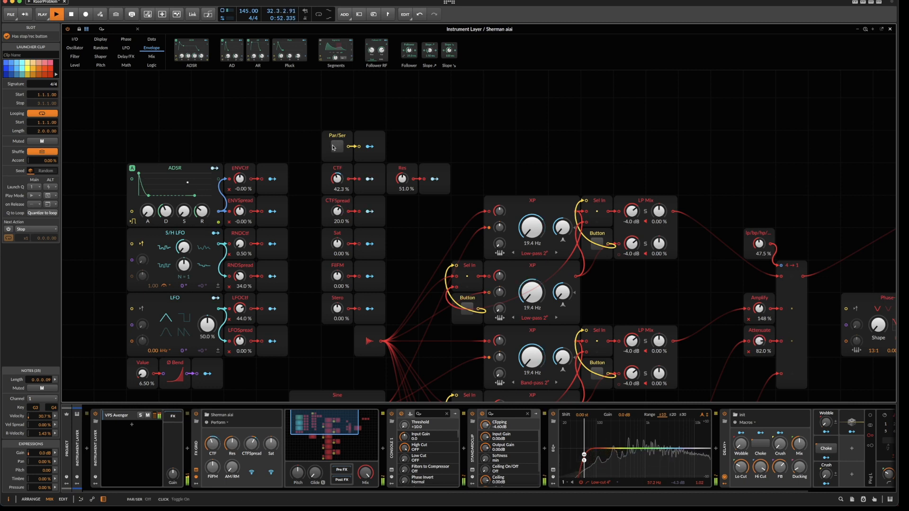
drag(759, 244, 759, 239)
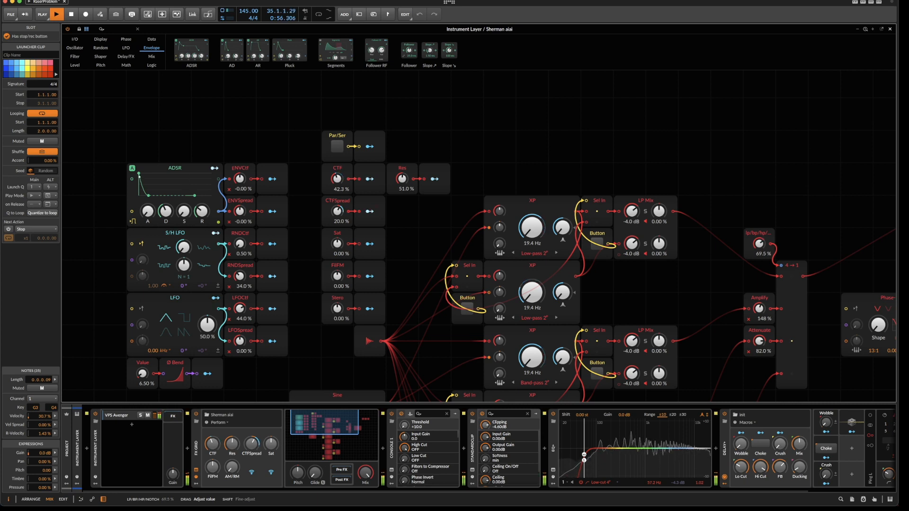
drag(759, 244, 759, 239)
key(space)
- Set CTFSpread to -70 %, restart playback and sweep CTF, leaving it at 39.3 %
mouse_move(337, 211)
mouse_down()
mouse_move(337, 225)
mouse_move(339, 214)
mouse_up()
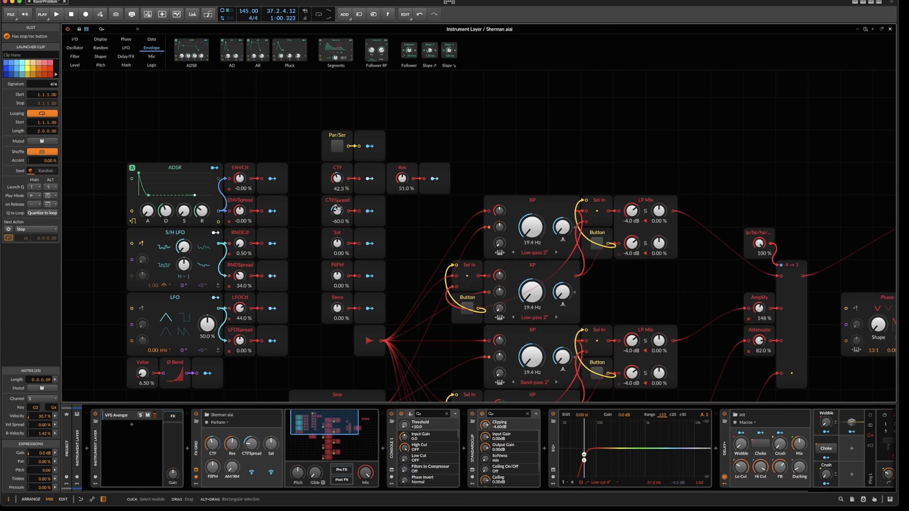
drag(336, 212, 336, 217)
key(space)
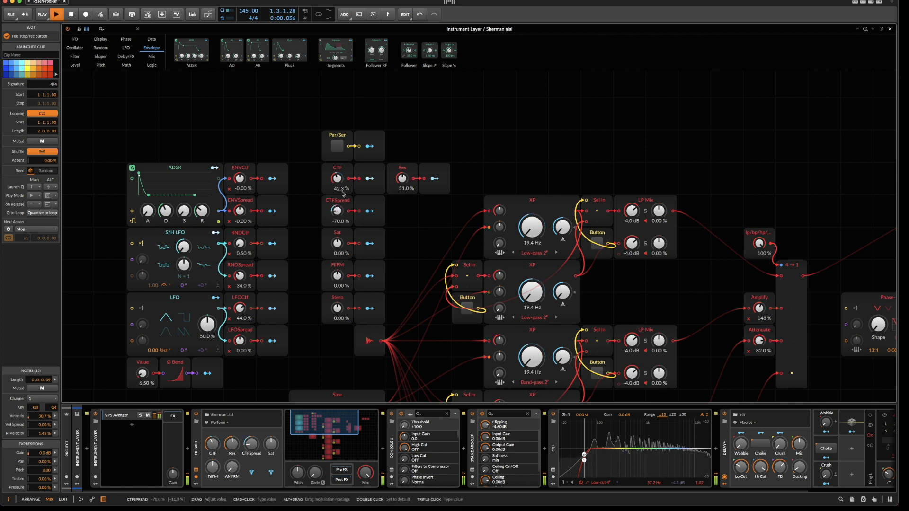
drag(341, 178, 341, 183)
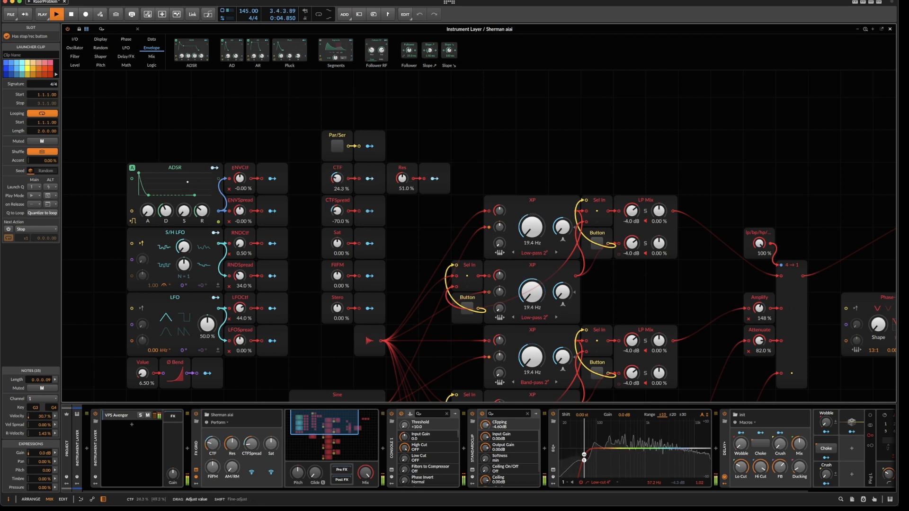
drag(337, 178, 337, 193)
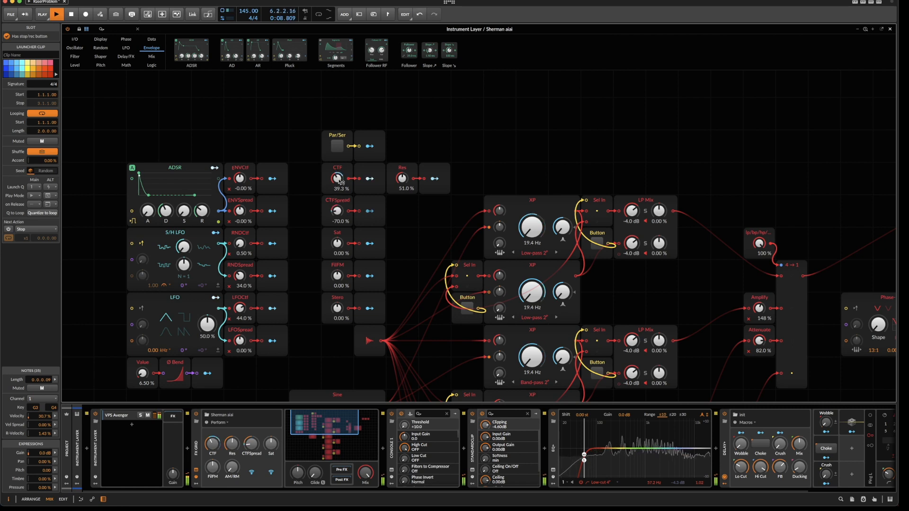
- Stop playback, select the four-input Merge module and set its lp/bp/hp/notch morph to 12.5 %
scroll(423, 222, down, 1)
scroll(423, 219, down, 2)
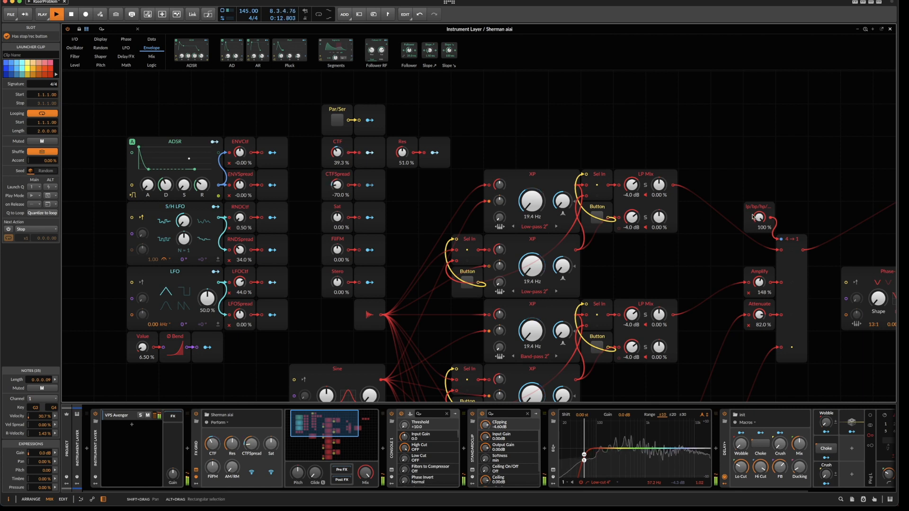
key(space)
drag(759, 217, 760, 327)
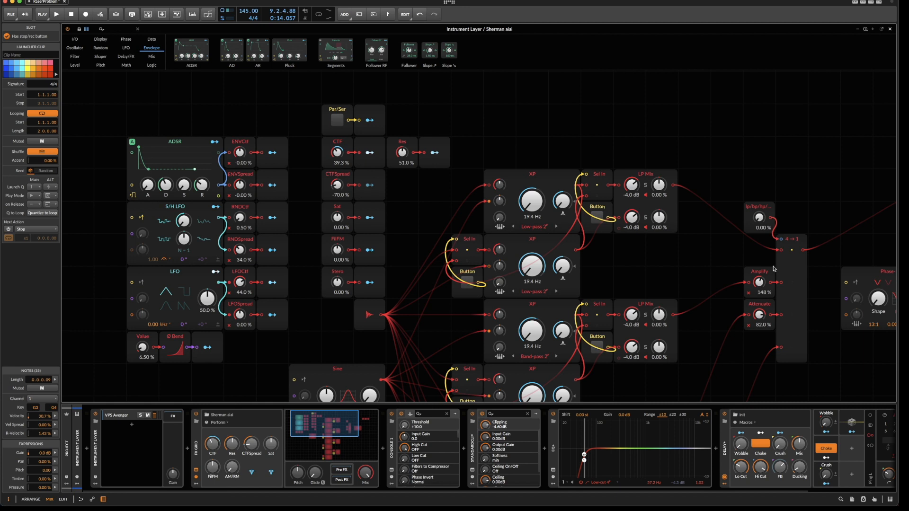
click(795, 271)
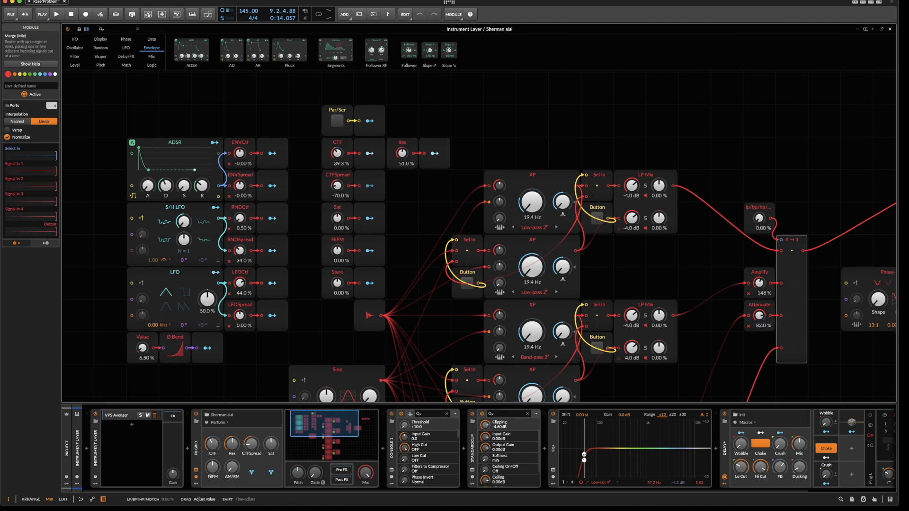
drag(759, 219, 759, 215)
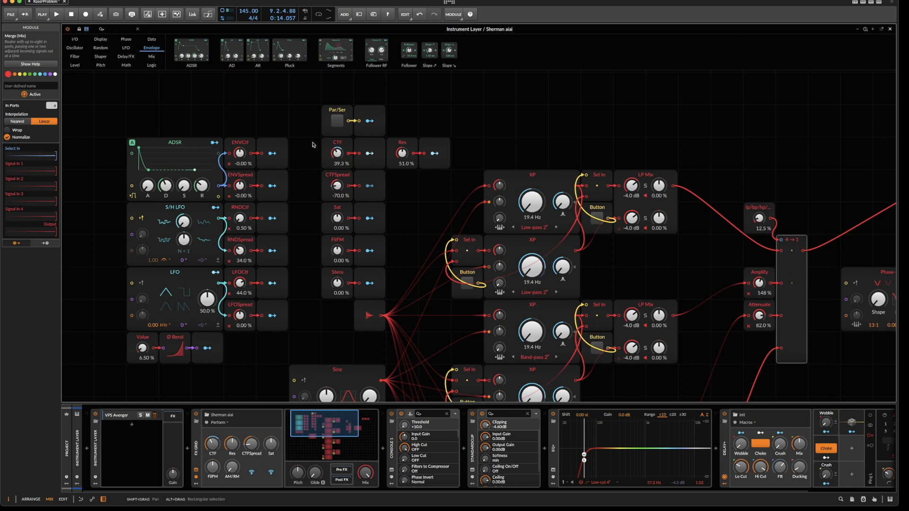
- Audition the filter with CTF raised to 42.3 % and Res raised to 76.5 %
key(space)
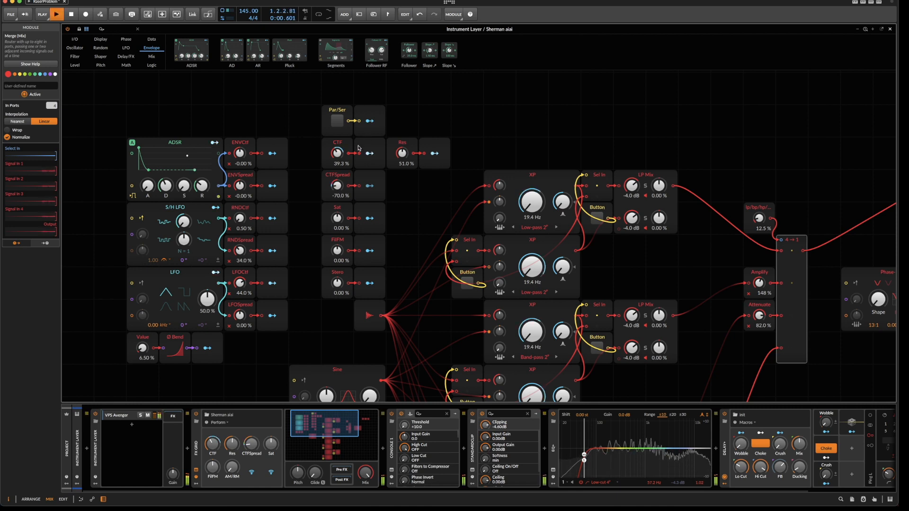
drag(337, 153, 337, 151)
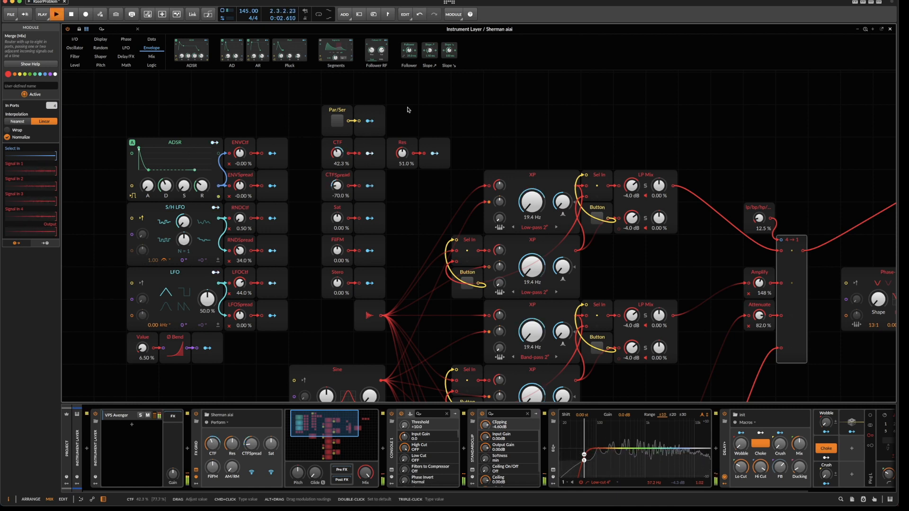
key(space)
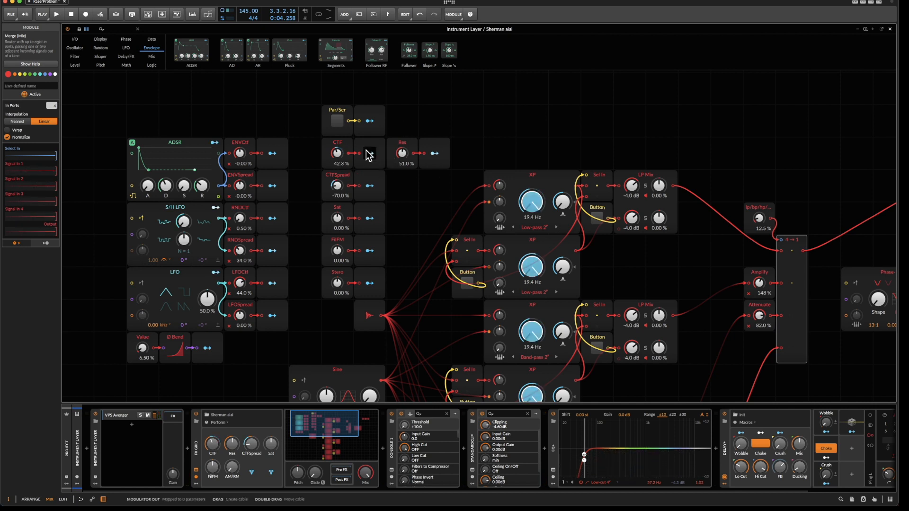
click(399, 148)
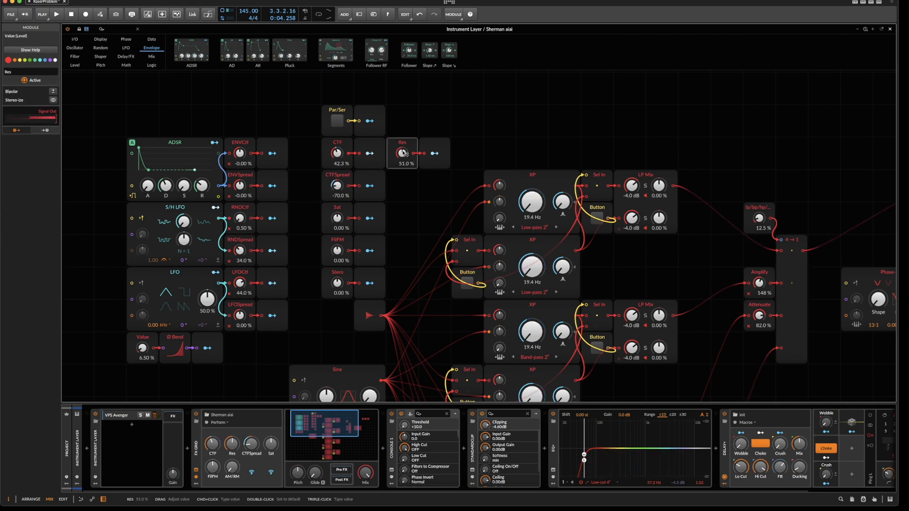
drag(404, 153, 403, 150)
key(space)
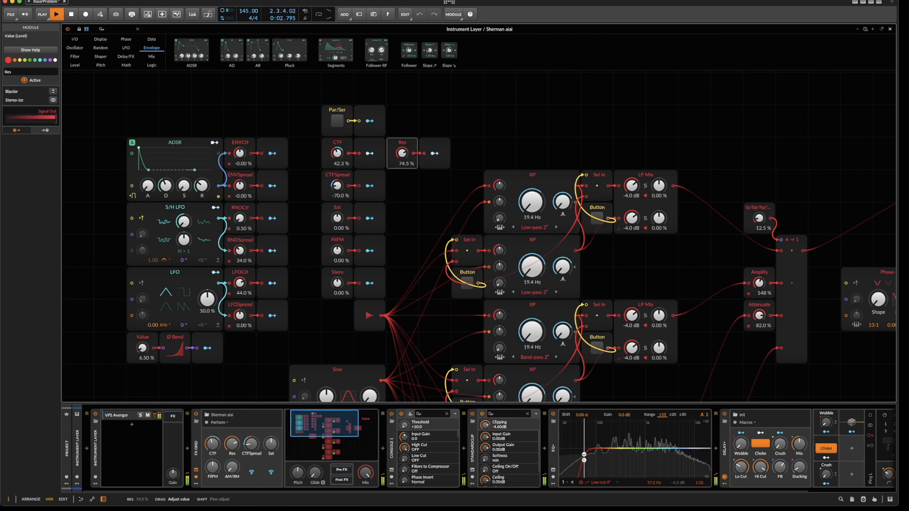
drag(402, 153, 403, 153)
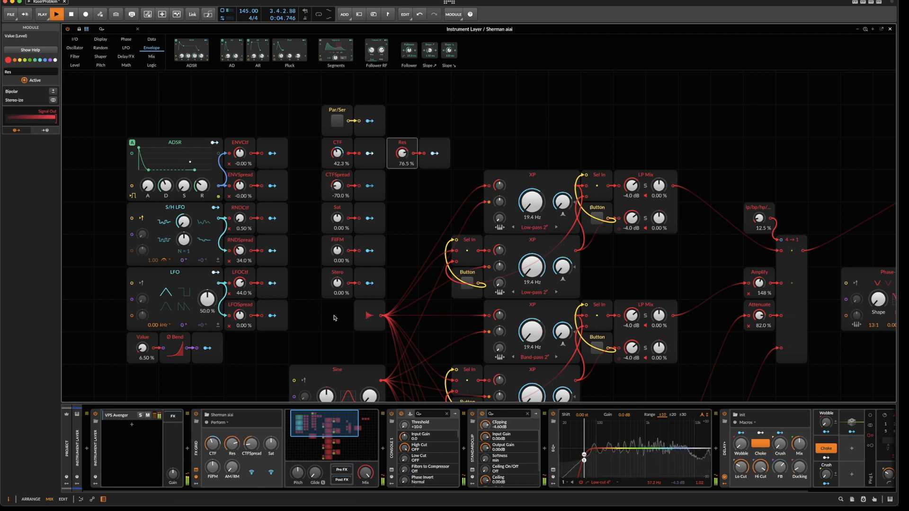
- Audition FilFM at up to 11 %, stop playback and reset FilFM to 0 %
scroll(335, 318, down, 3)
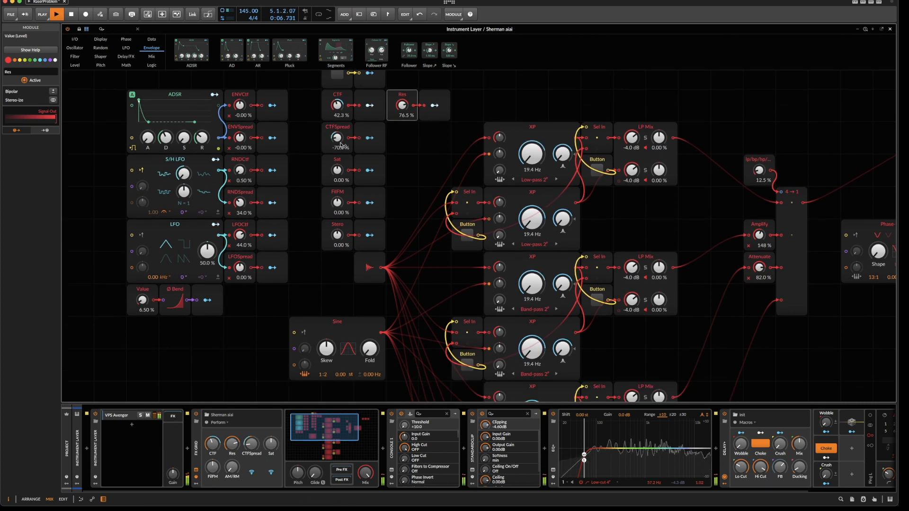
drag(339, 204, 339, 200)
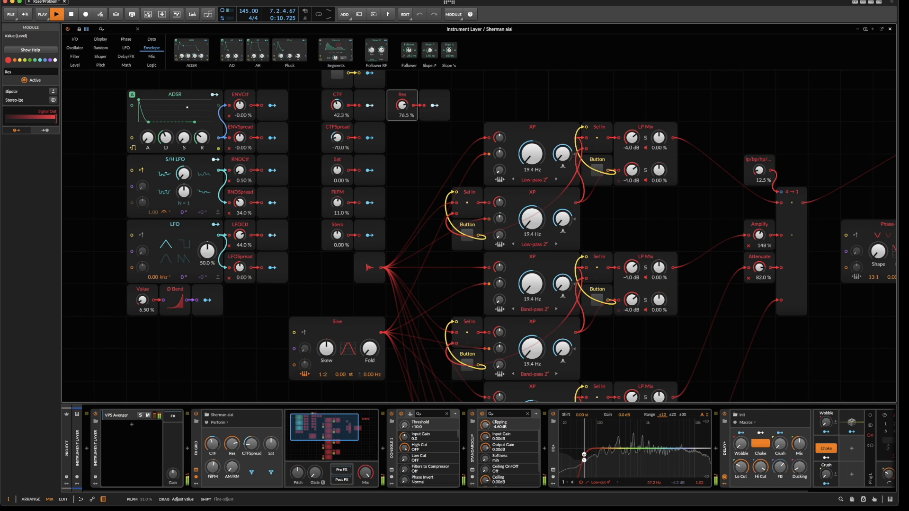
drag(339, 204, 370, 201)
key(space)
key(space)
key(space)
double_click(340, 204)
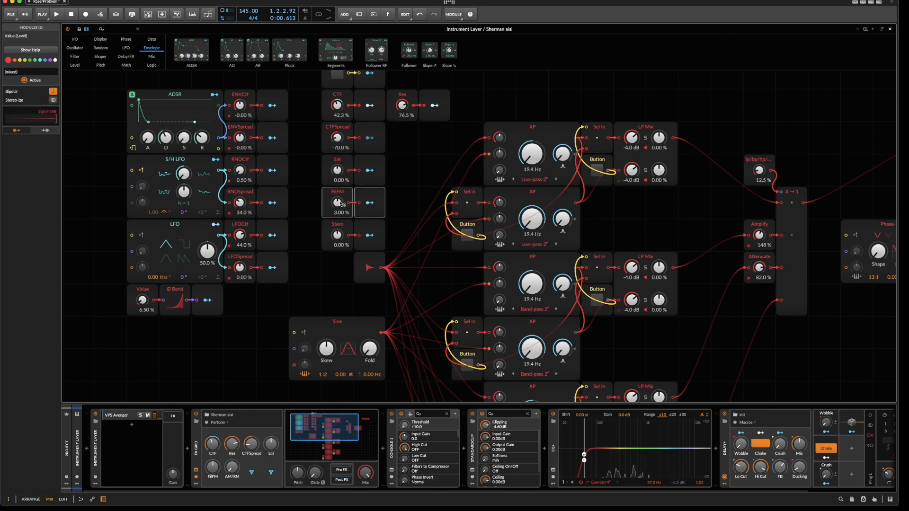
- Duplicate the FilFM value with its modulator output, place the copy directly beneath the Sine oscillator and rename it FineFM
drag(313, 200, 373, 205)
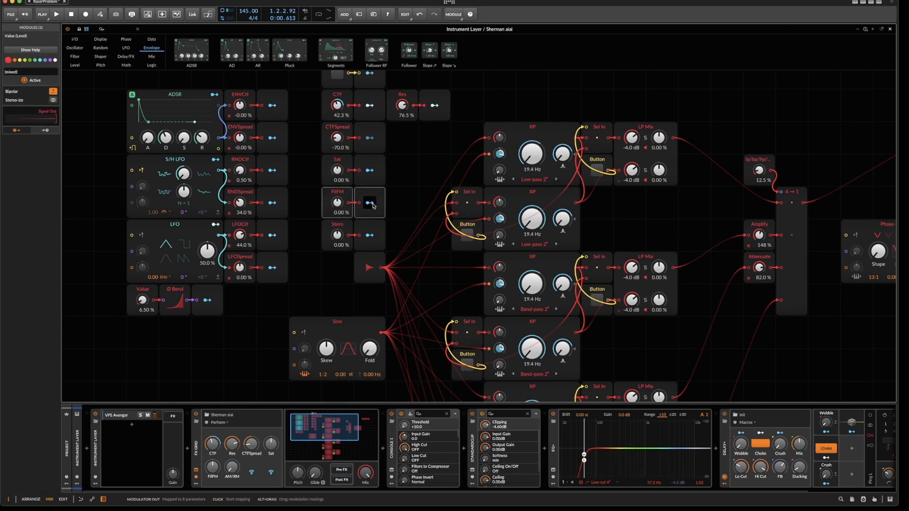
key(ctrl+d)
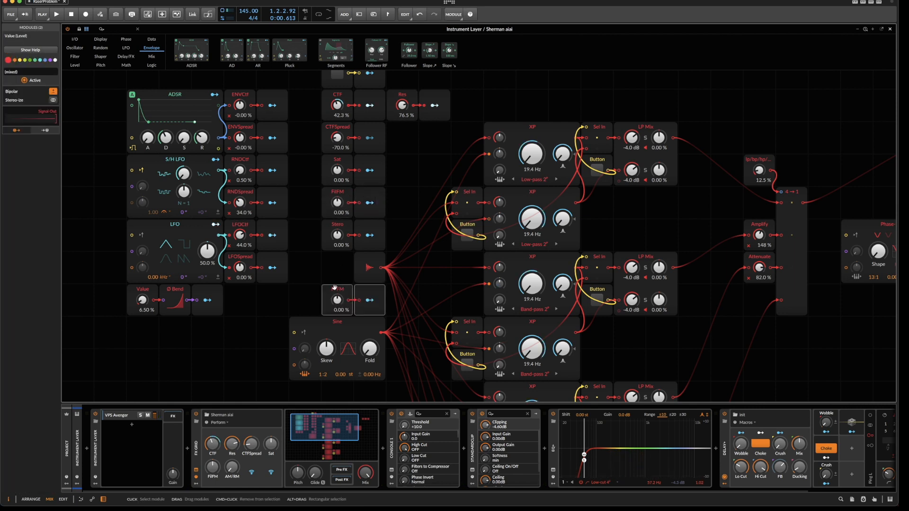
drag(313, 385, 313, 385)
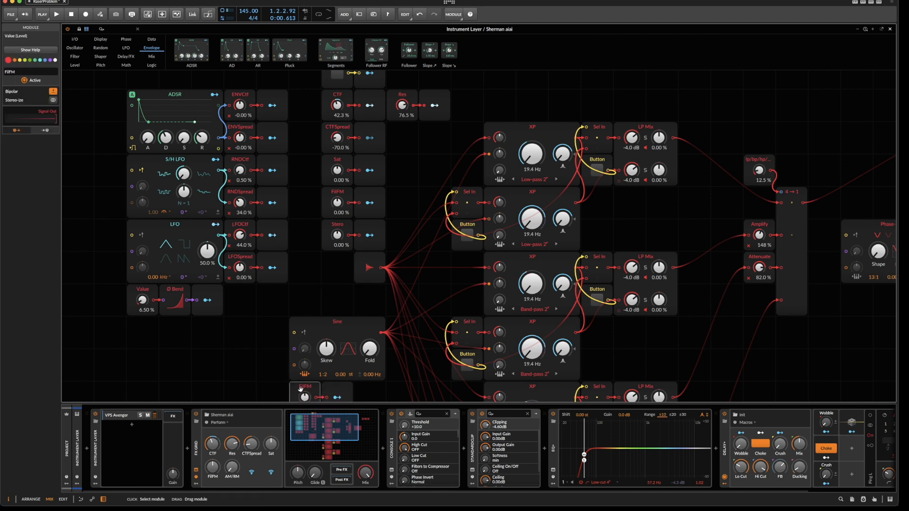
drag(9, 72, 2, 74)
text(Fine)
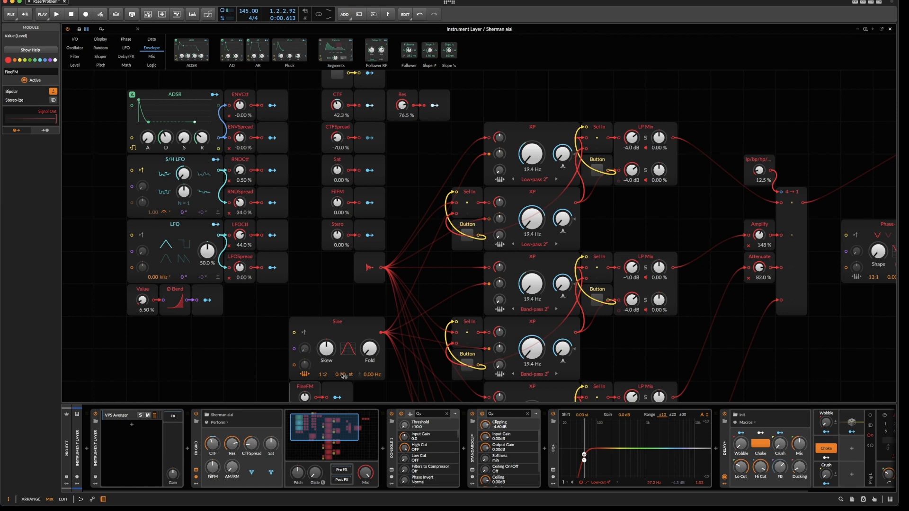
- Map FineFM's modulator output to the FilFM amount, end the mapping and start playback
click(337, 397)
drag(338, 202, 337, 198)
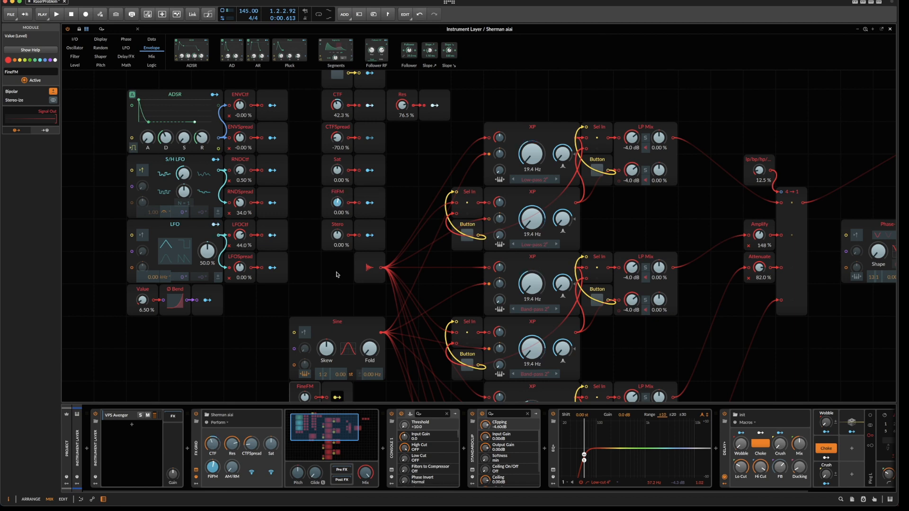
scroll(338, 277, down, 2)
click(337, 343)
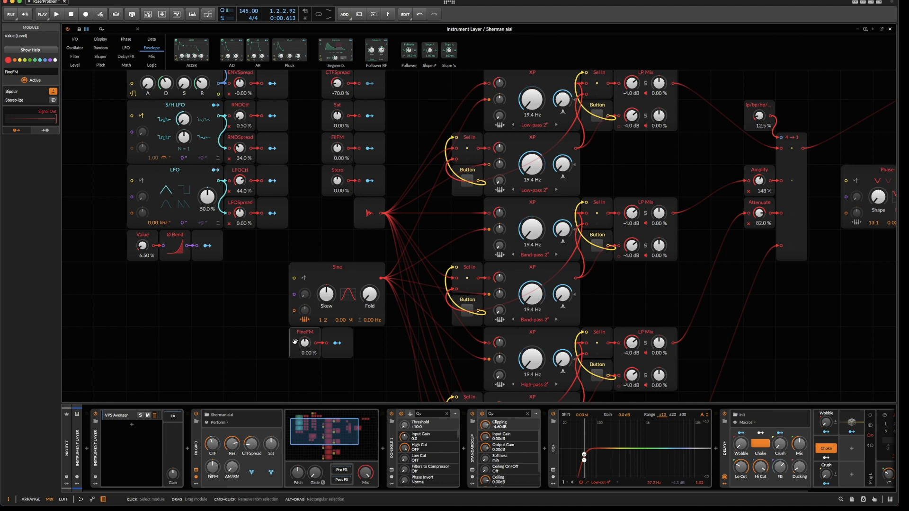
key(space)
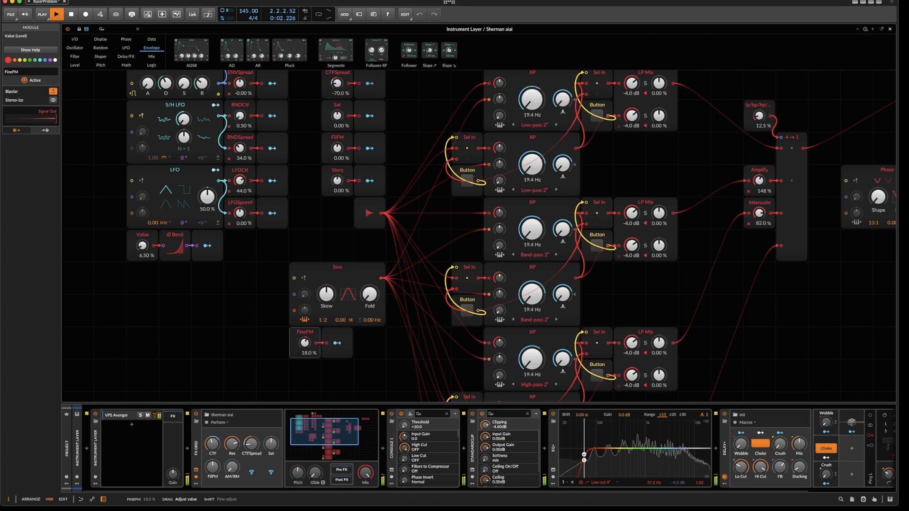
- Raise FineFM to 80 % and audition the filter FM with Res raised to 89.5 %
drag(305, 343, 305, 339)
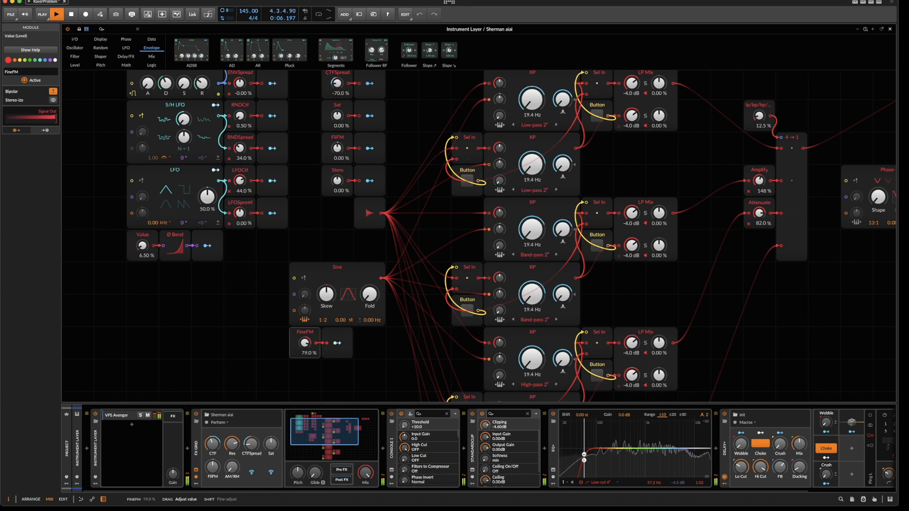
scroll(400, 239, up, 3)
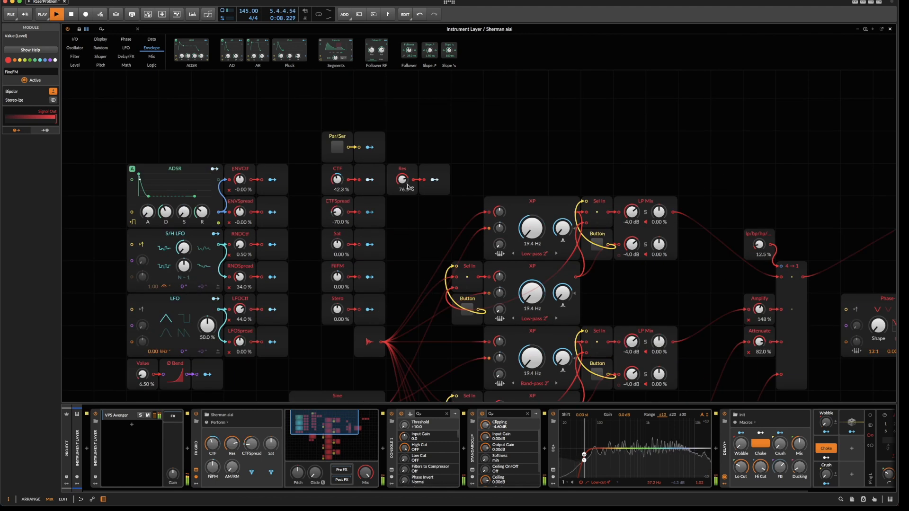
drag(402, 180, 402, 178)
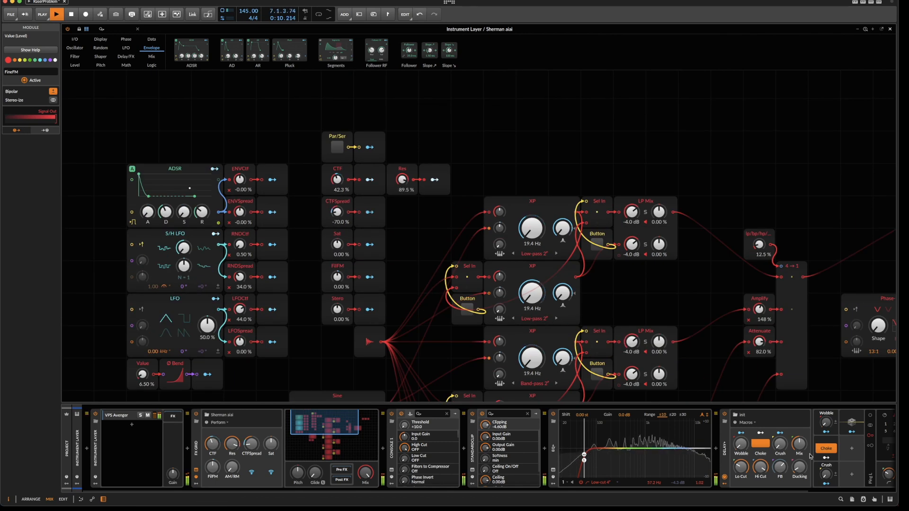
- Audition lower Res settings with the delay's Choke switched off, leave Res at 47.5 % and stop playback
click(763, 449)
click(763, 449)
drag(402, 179, 402, 172)
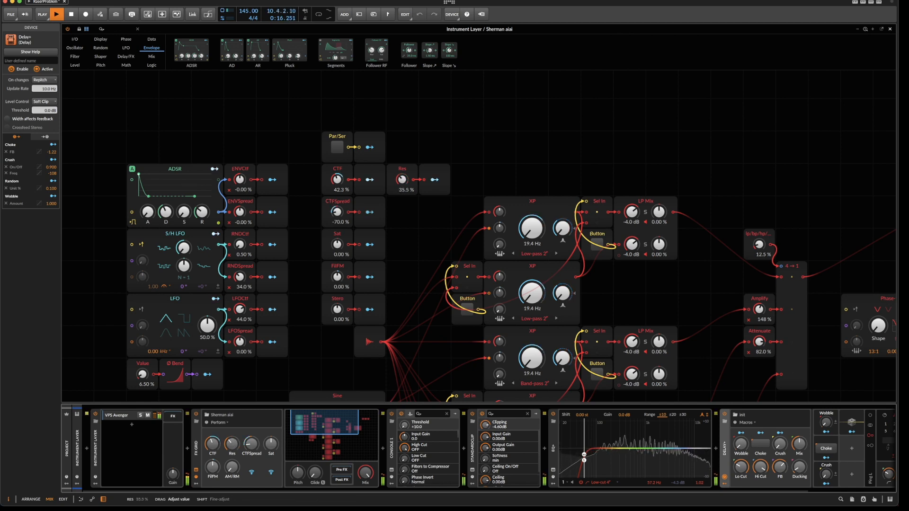
drag(402, 176, 400, 174)
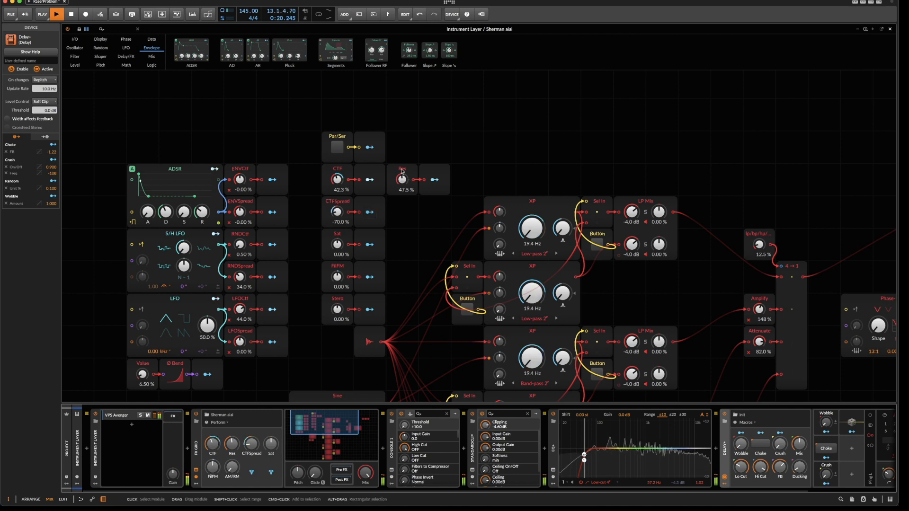
scroll(413, 141, down, 5)
scroll(413, 141, down, 2)
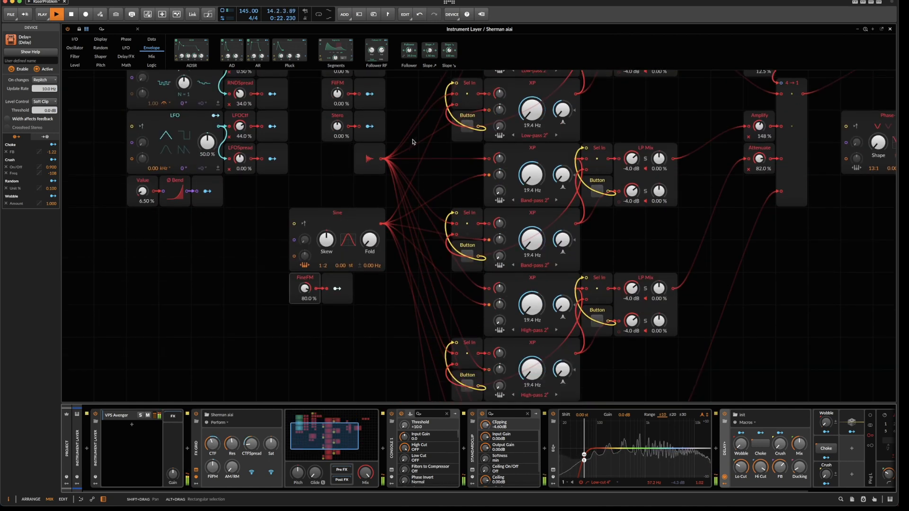
key(space)
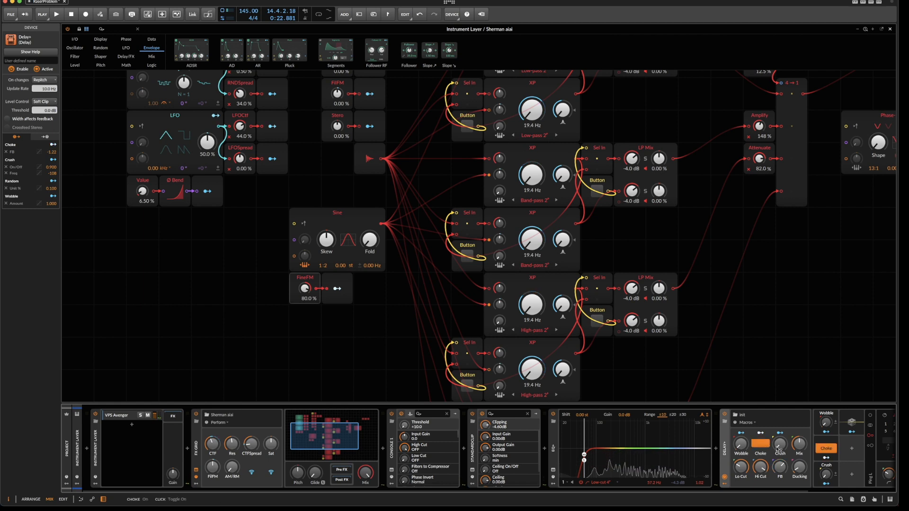
- Zoom out the grid and hide the device panel so the whole patch fits in view
scroll(799, 371, up, 2)
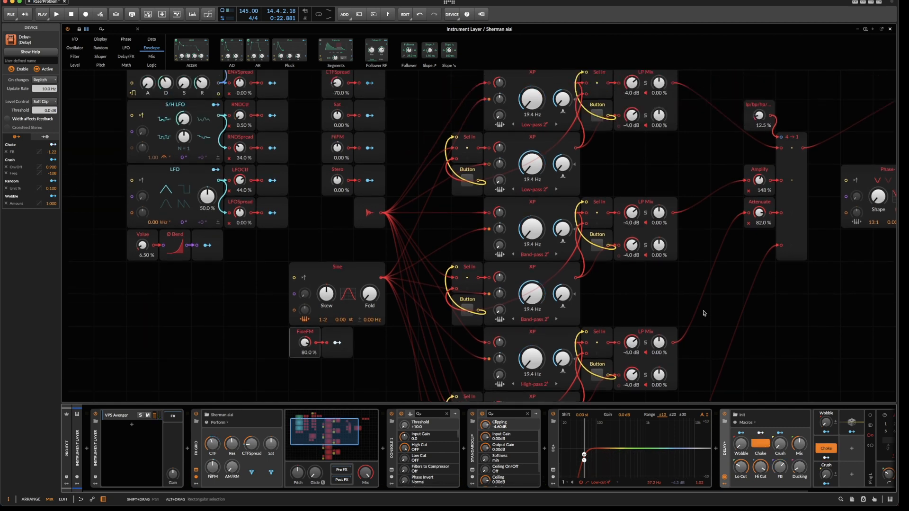
click(859, 30)
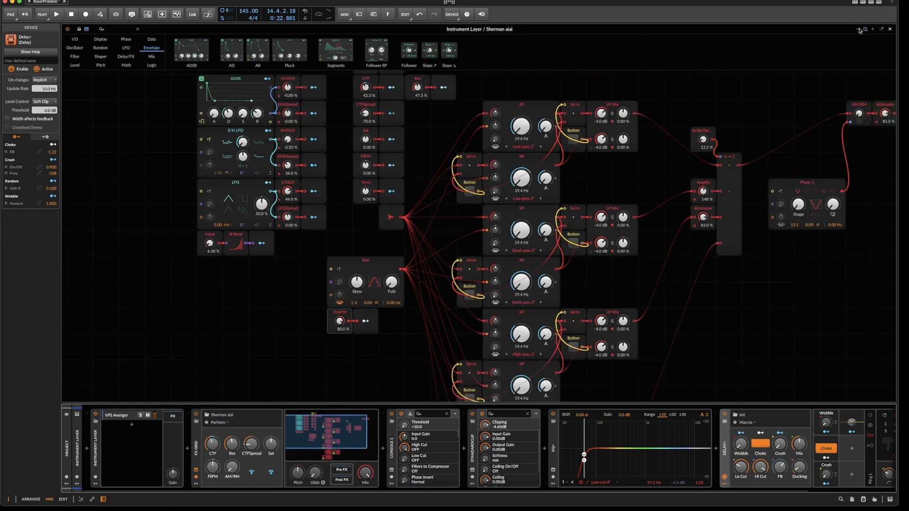
click(859, 29)
scroll(701, 207, down, 1)
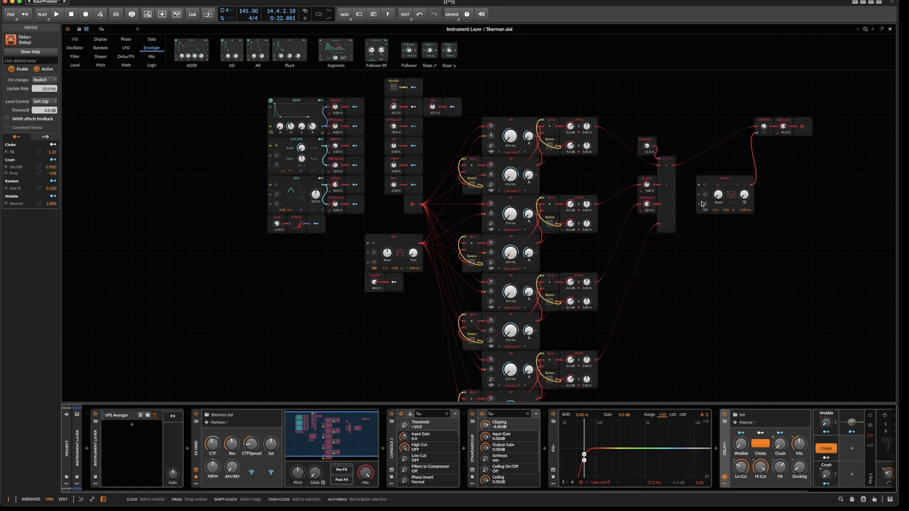
scroll(702, 204, down, 1)
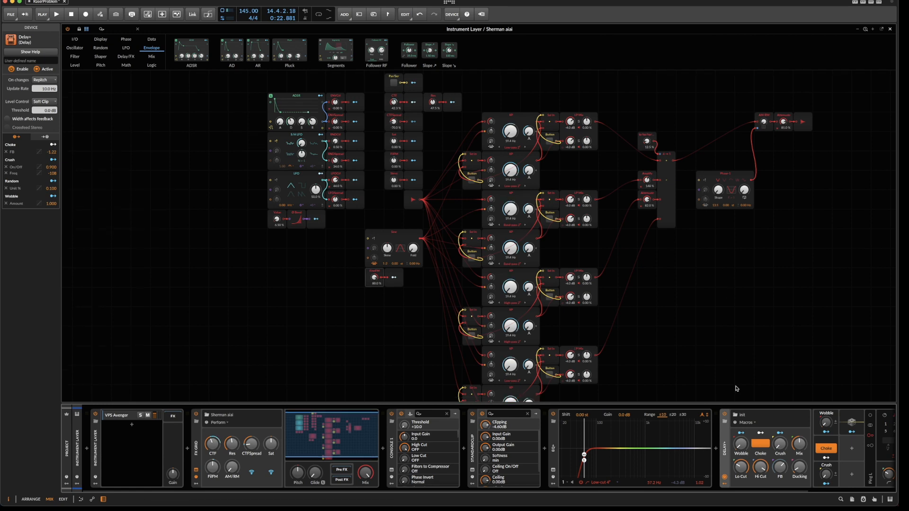
drag(736, 405, 732, 456)
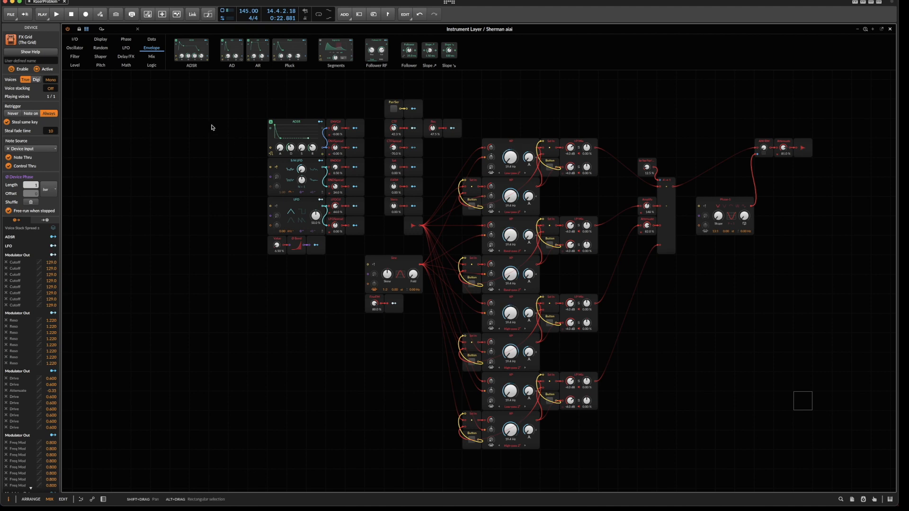
- Review the patch structure by marking out the modulation block and the filter pairs one after another
drag(211, 127, 358, 278)
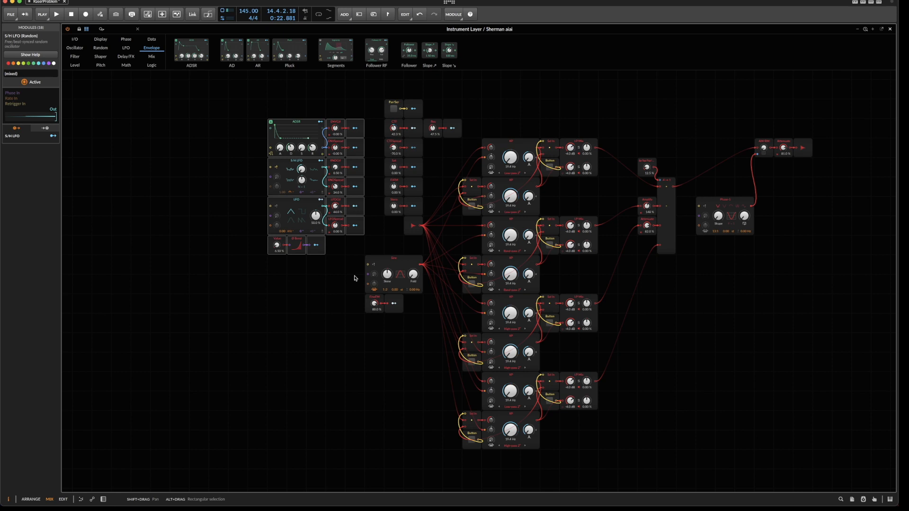
click(355, 279)
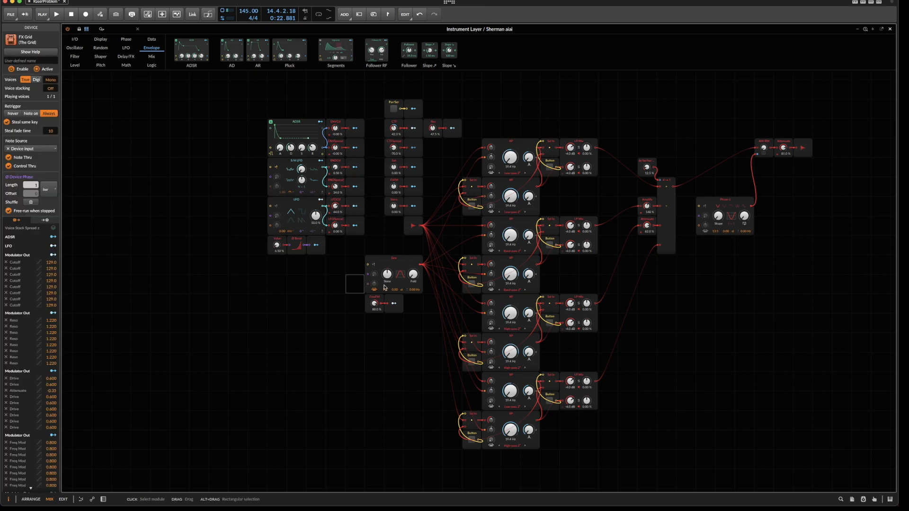
drag(455, 152, 539, 209)
drag(613, 230, 499, 285)
drag(455, 310, 590, 357)
drag(621, 387, 422, 458)
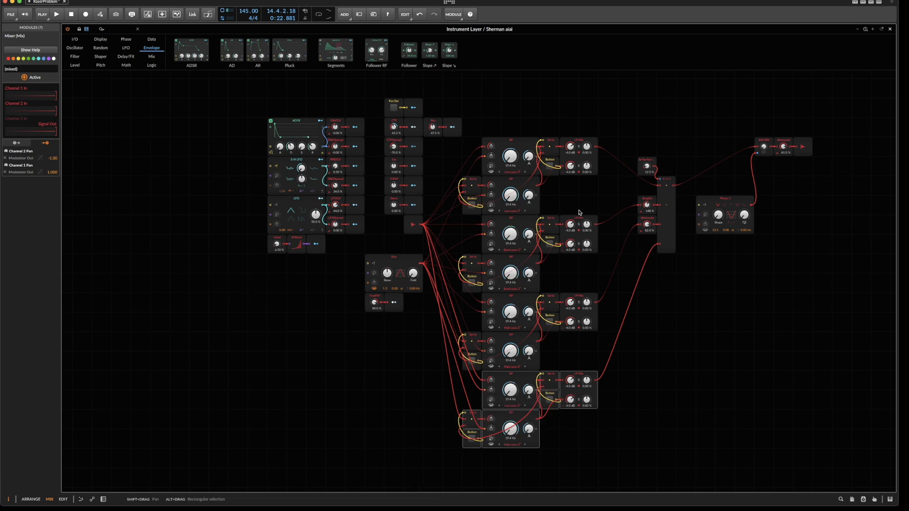
- Toggle Par/Ser on and off again, and try a higher Sat amount before resetting it to 0 %
click(393, 108)
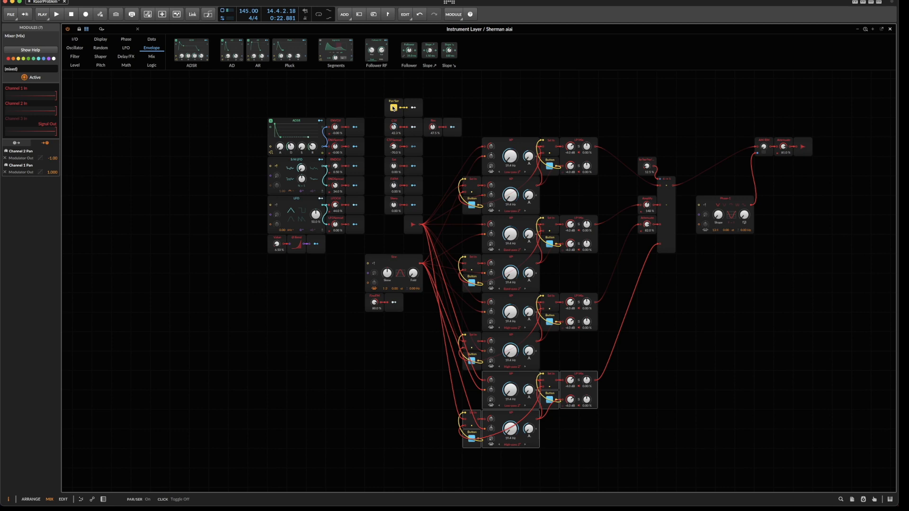
click(393, 108)
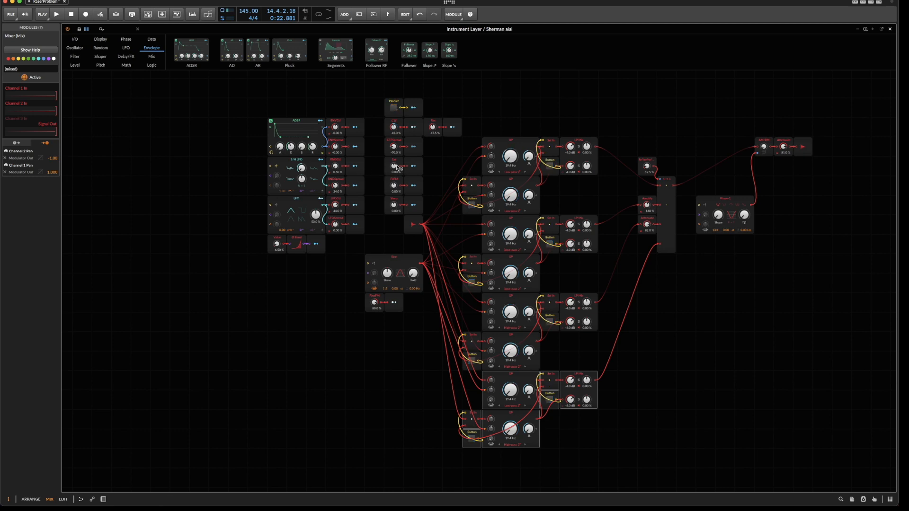
drag(392, 167, 392, 164)
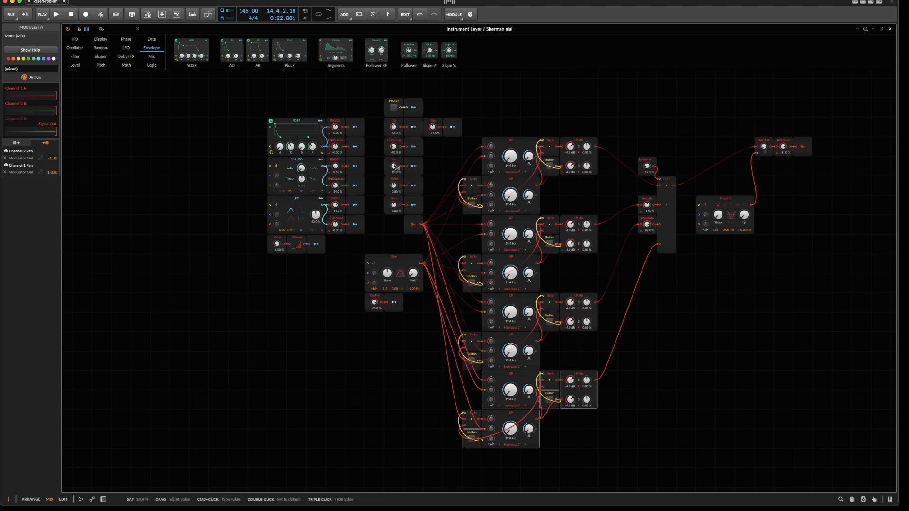
click(400, 146)
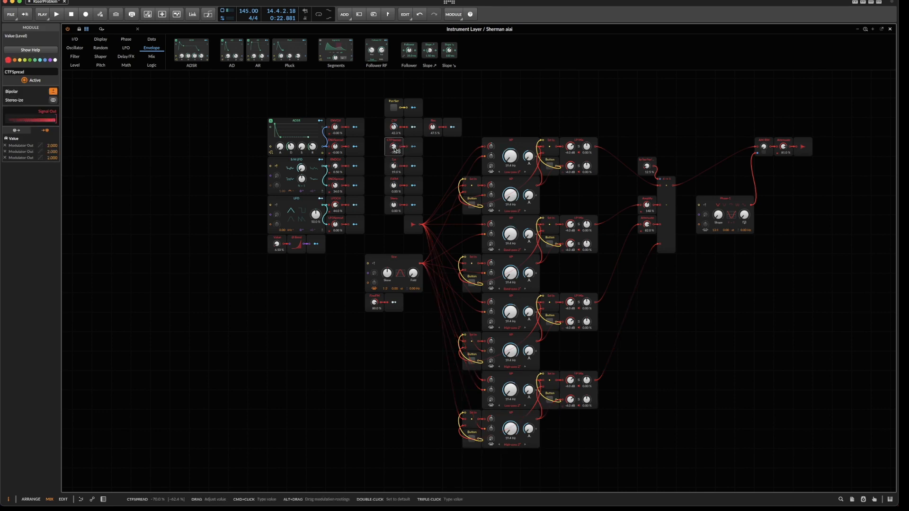
double_click(393, 168)
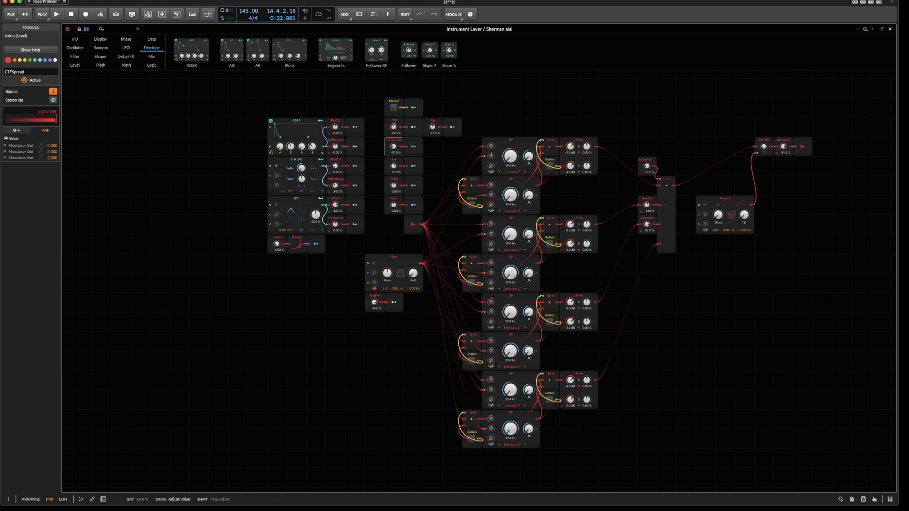
click(393, 203)
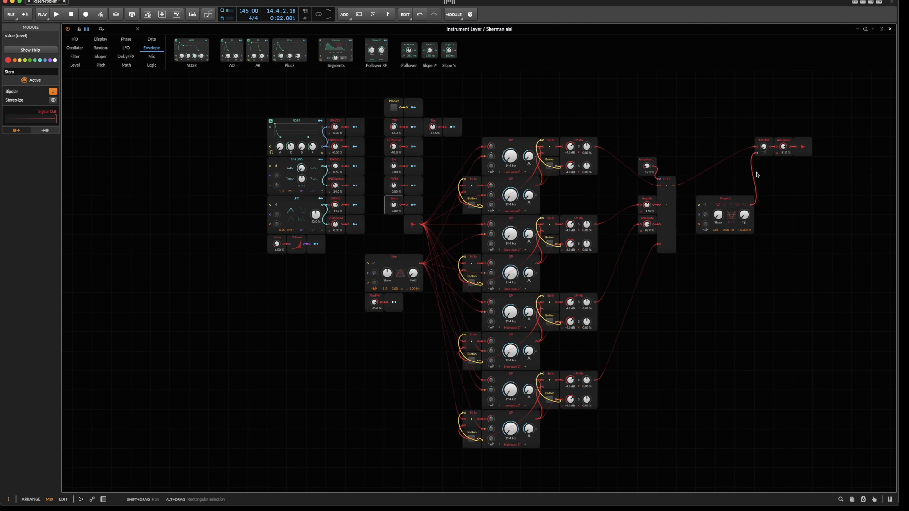
- Examine the AM/RM output section with its Phase-1 oscillator, and the ADSR, S/H LFO and LFO modulators with their attenuators
drag(704, 101, 773, 259)
click(773, 259)
click(712, 201)
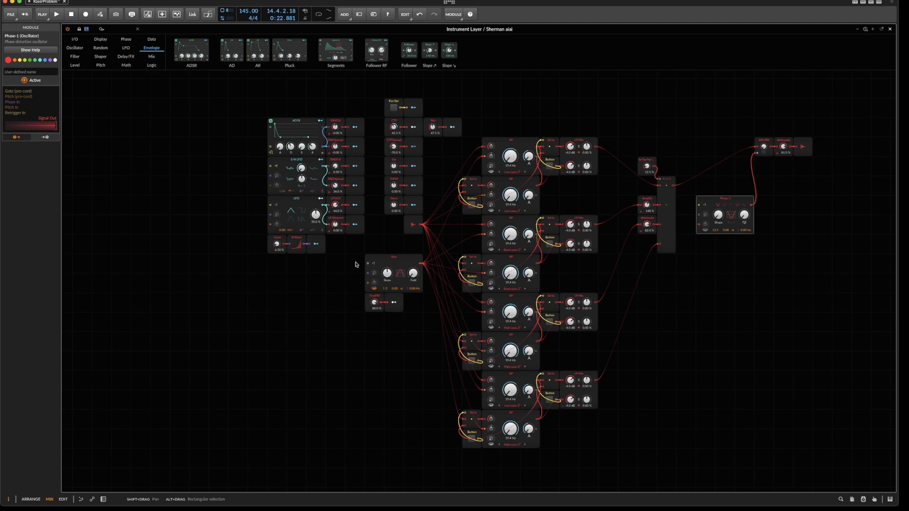
drag(260, 91, 320, 220)
drag(209, 195, 320, 266)
click(297, 272)
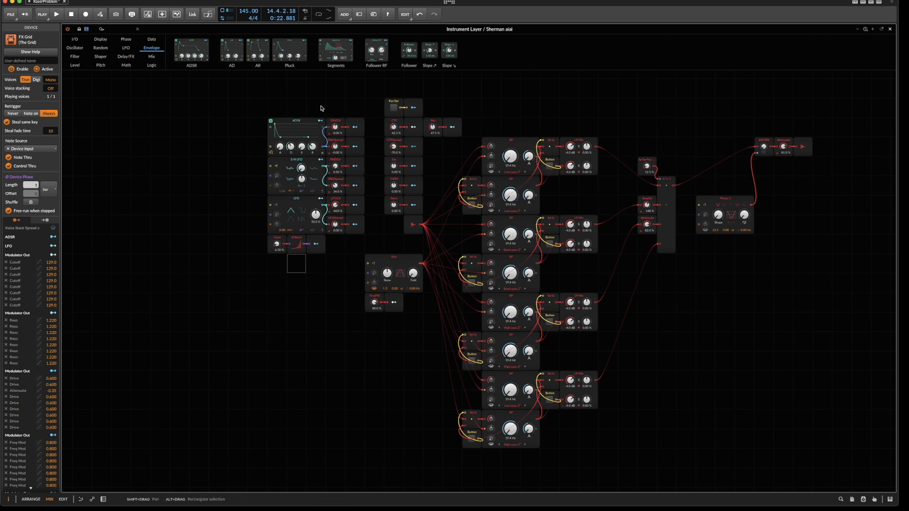
drag(326, 98, 363, 137)
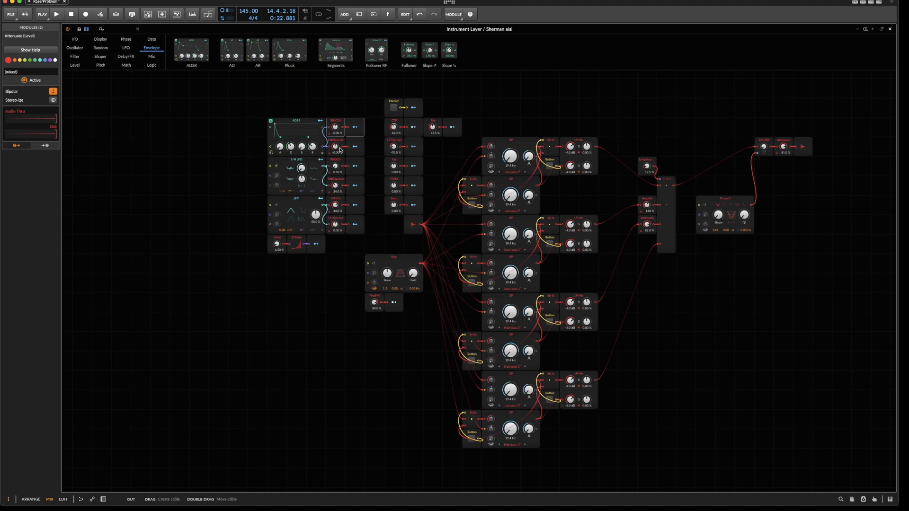
click(349, 365)
- Show the device panel again and map the two empty Perform remote control slots to Value and Stero
key(d)
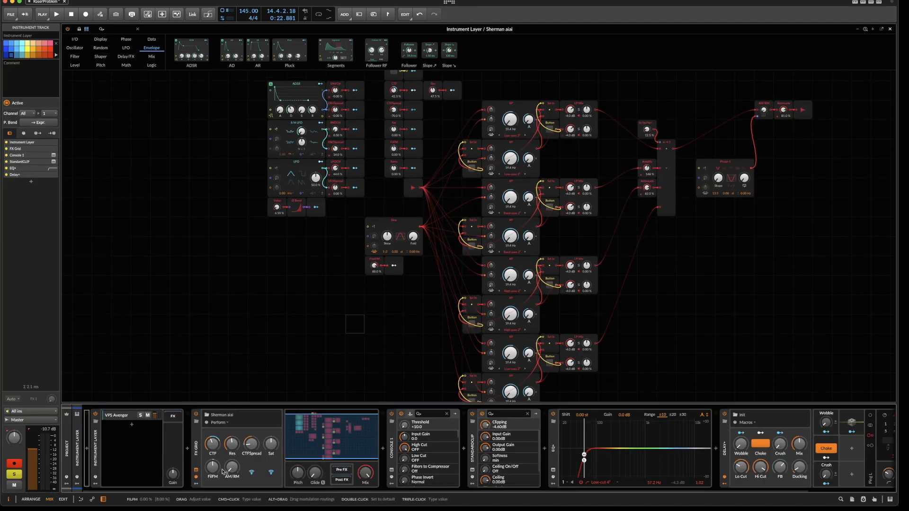
click(253, 478)
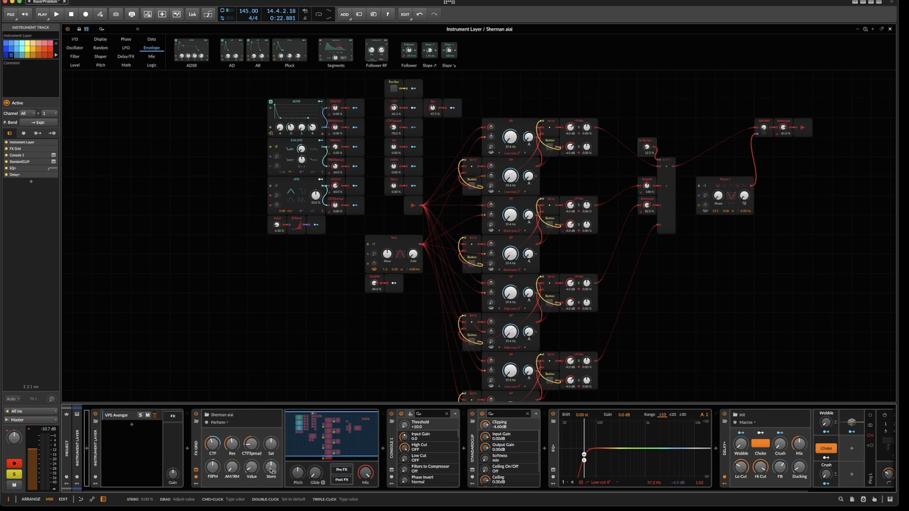